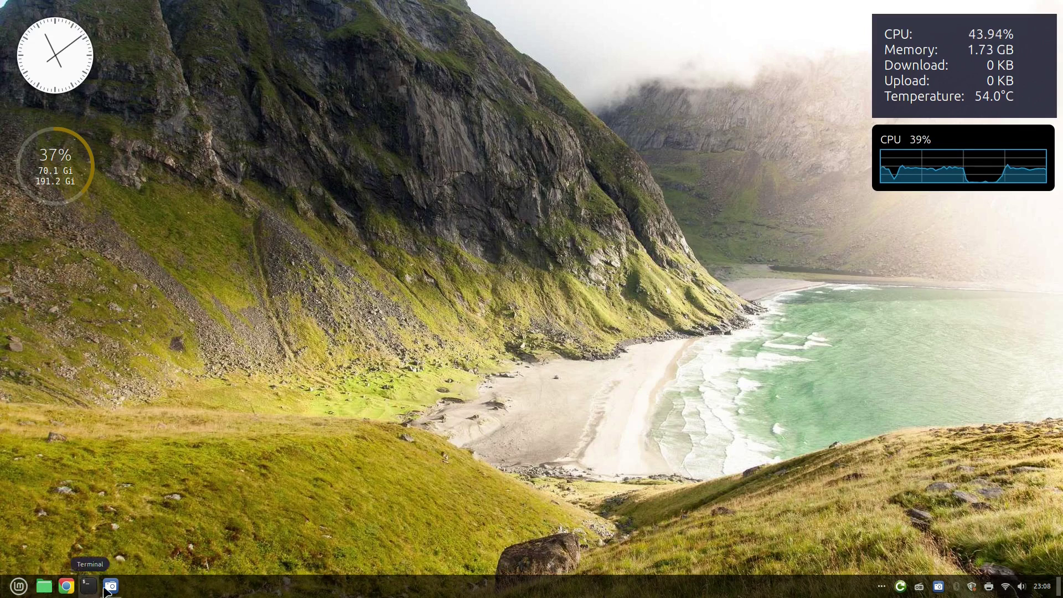
click(110, 588)
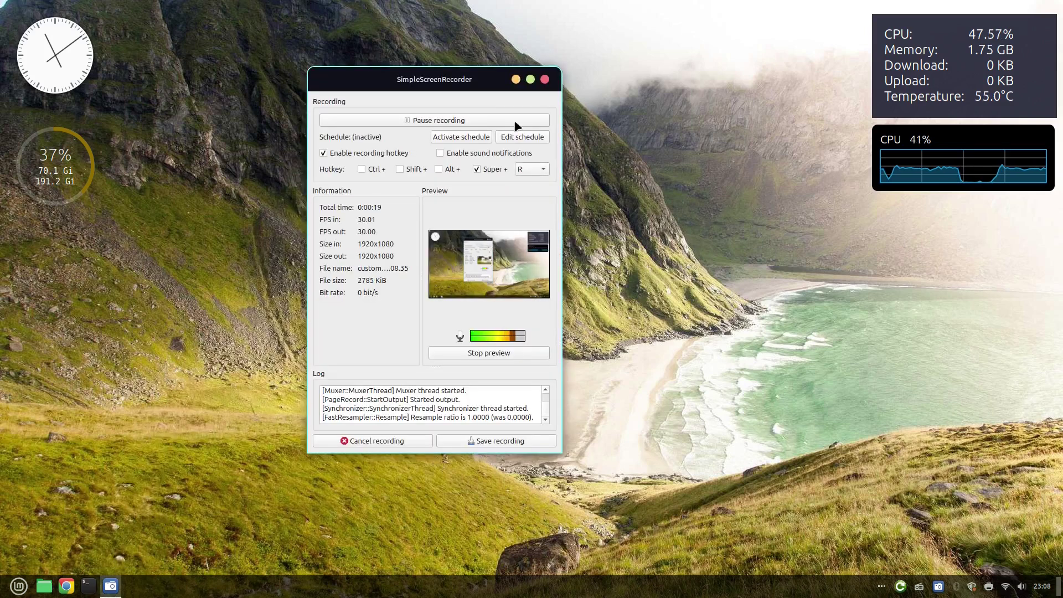
click(515, 80)
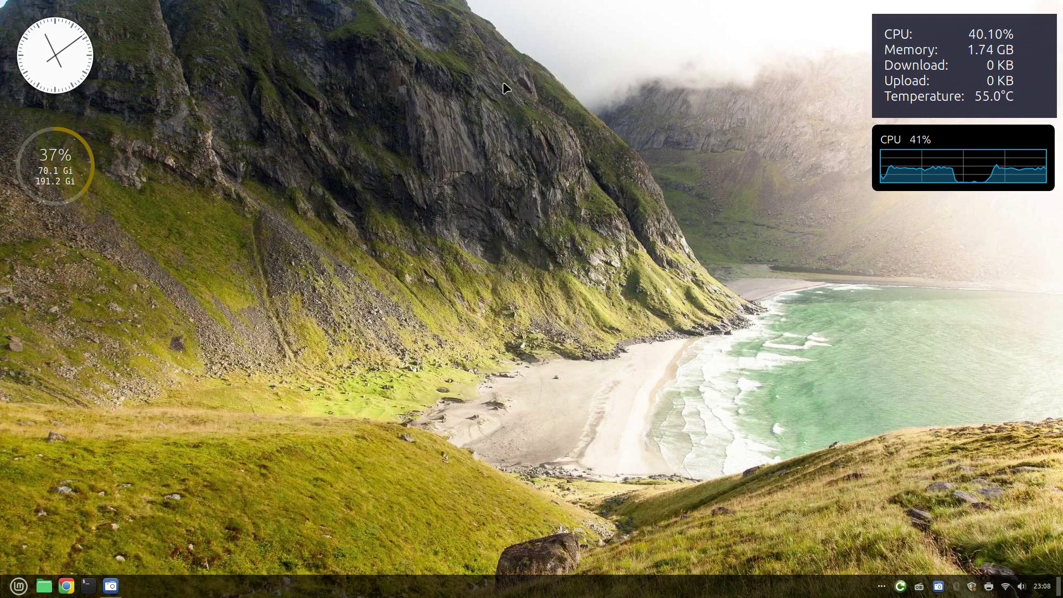
- Show the themed file manager window on the Home folder, move it toward the middle of the desktop, and close it
click(52, 590)
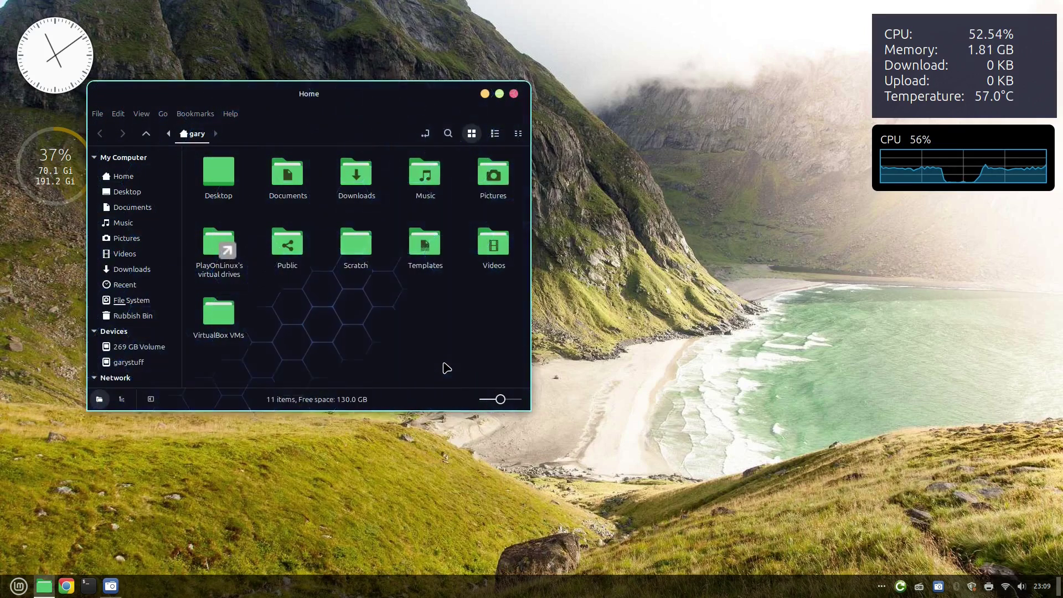
click(515, 95)
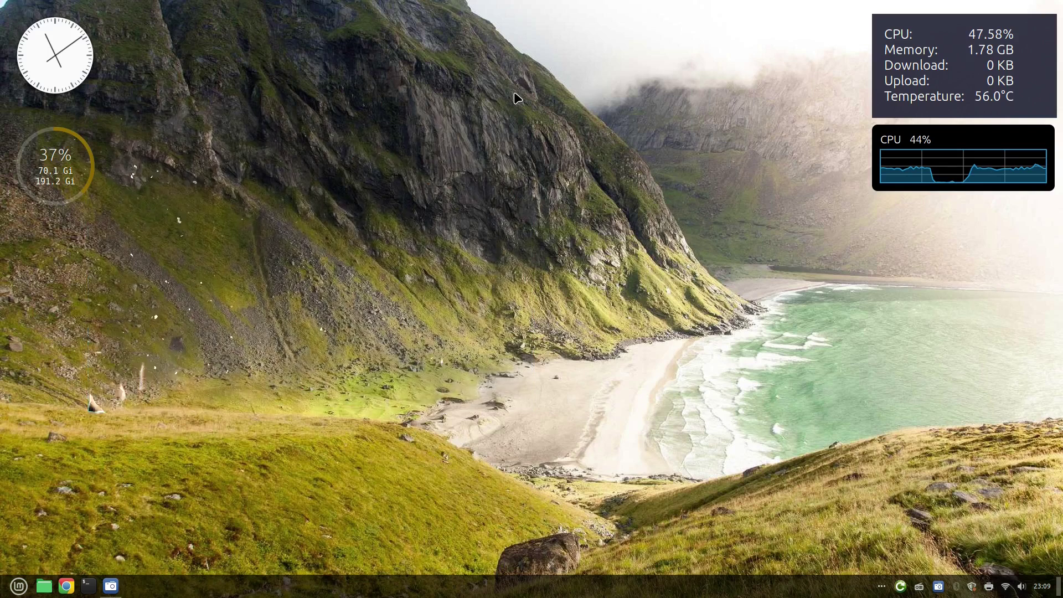
click(44, 586)
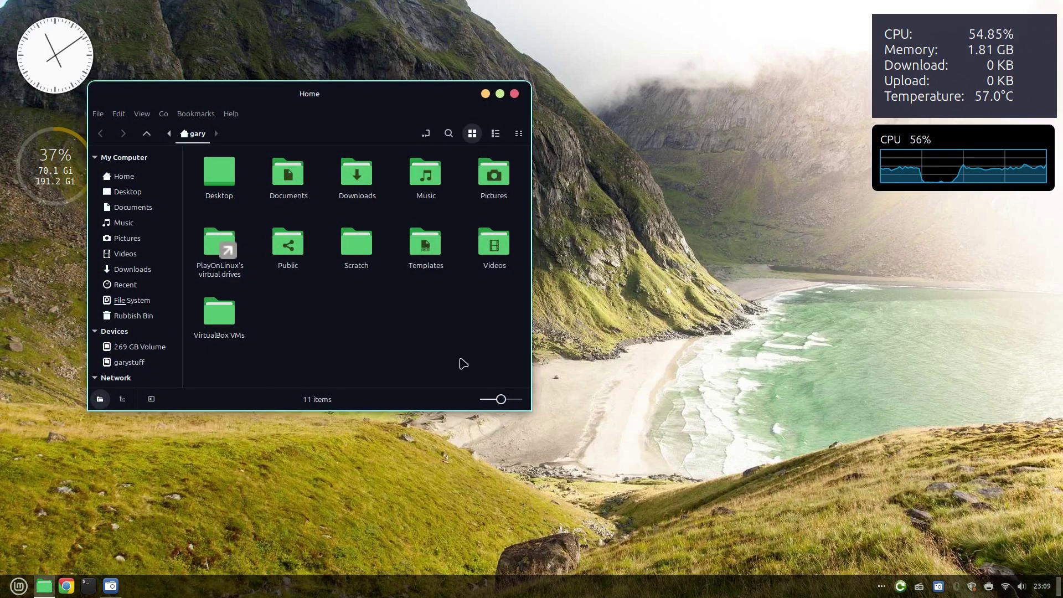
drag(413, 105, 560, 111)
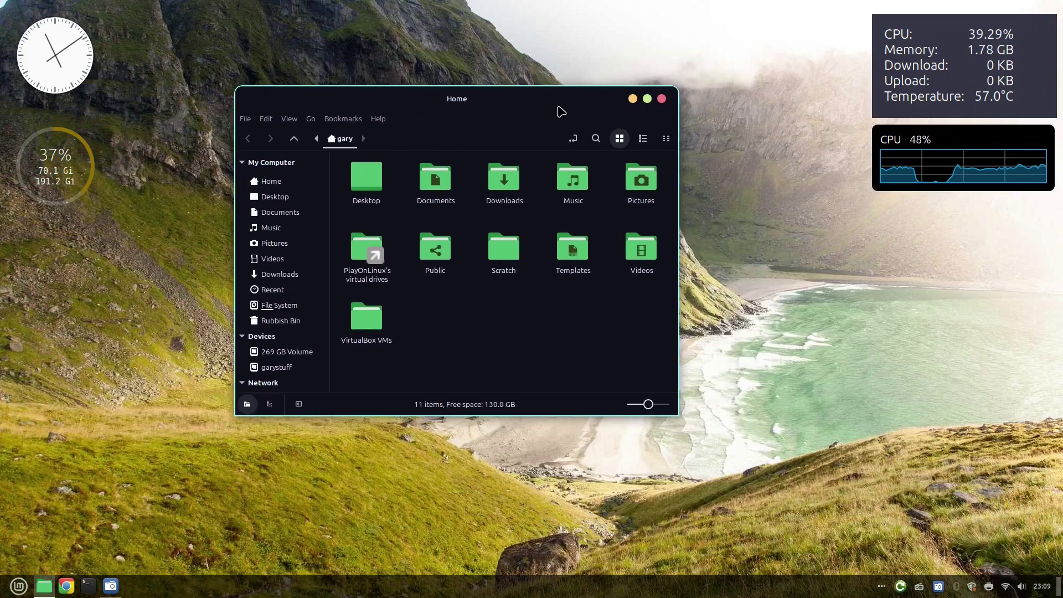
click(662, 99)
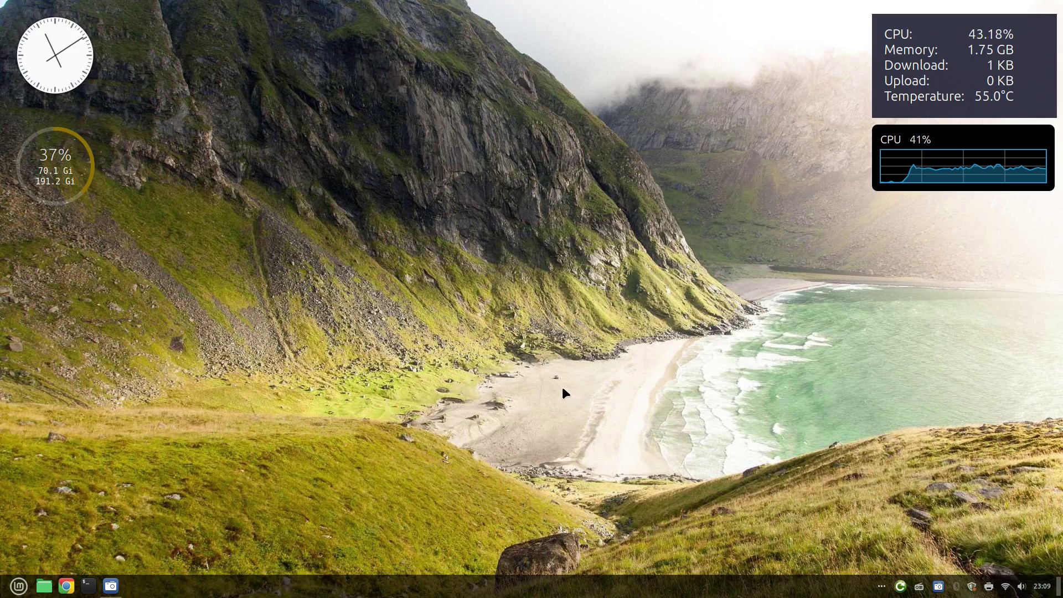
- Search the installed applications for "them" and open the Themes settings
click(15, 586)
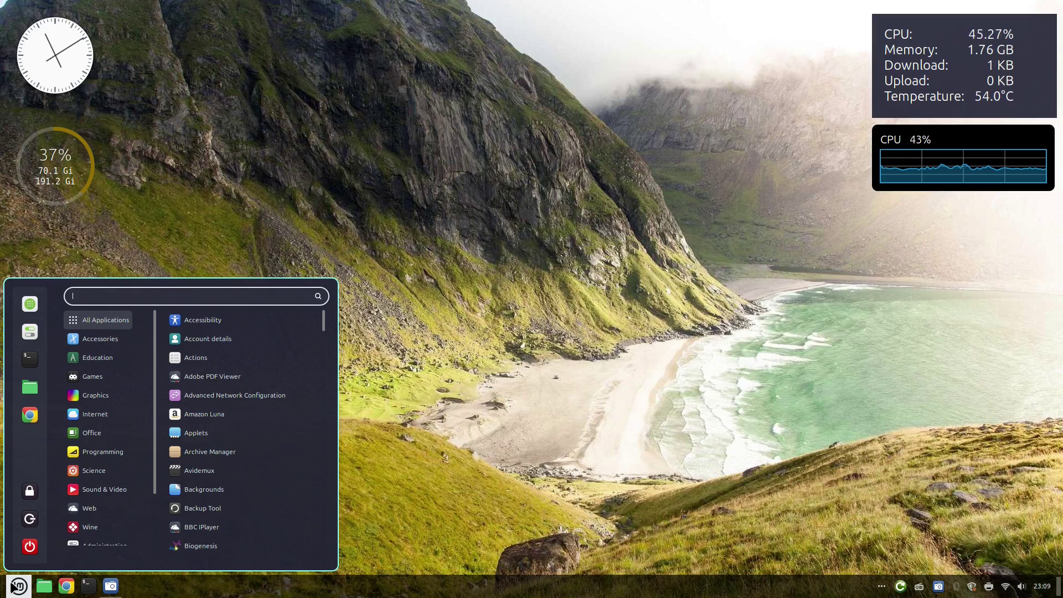
text(them)
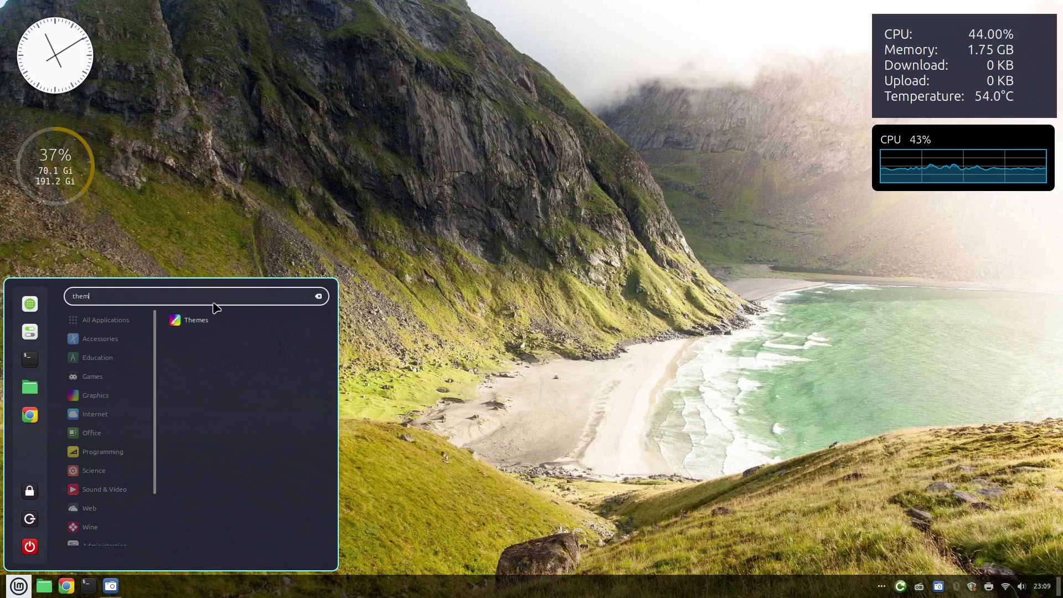
click(212, 321)
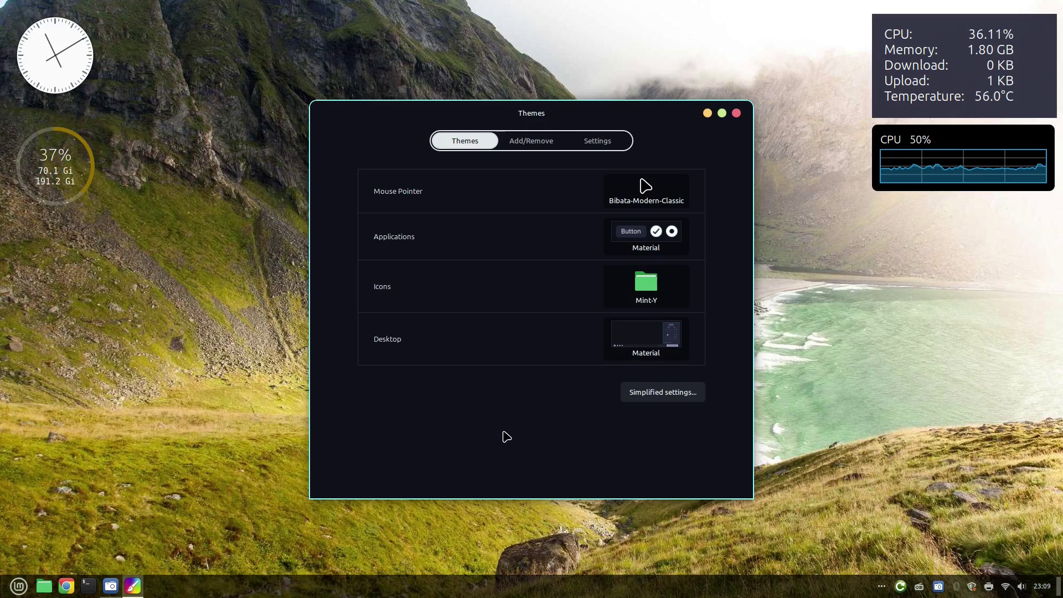
- Examine the styles offered in the simplified theme settings, keep Custom, and return to the advanced settings
click(695, 396)
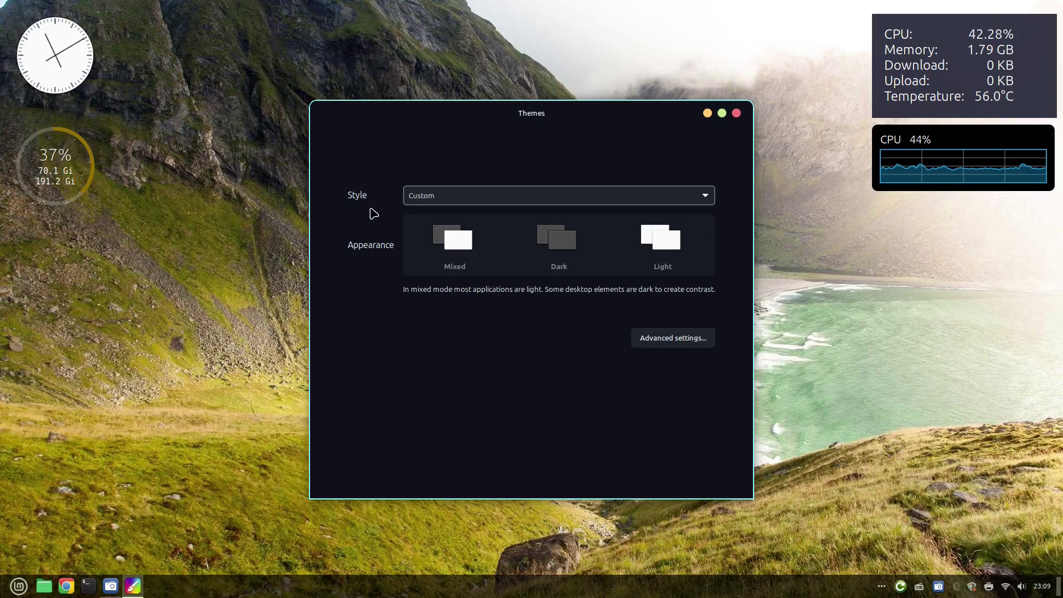
click(713, 203)
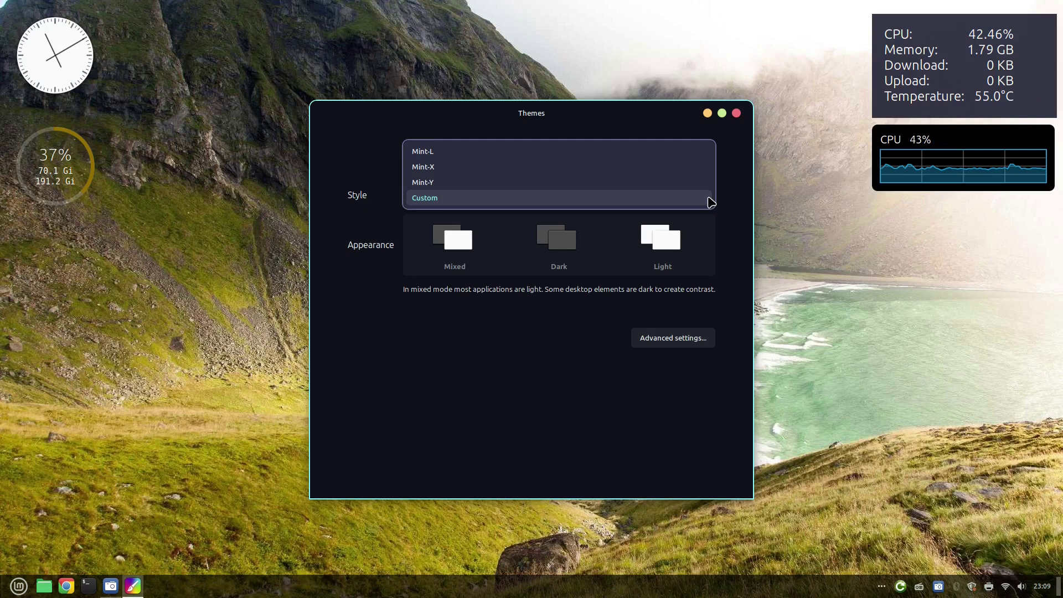
click(741, 206)
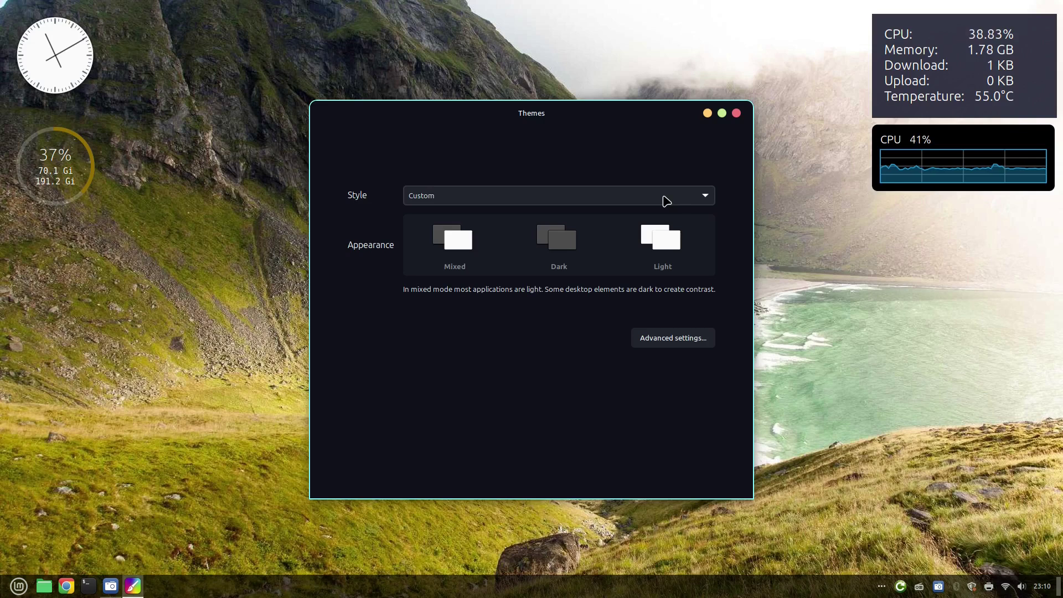
click(660, 342)
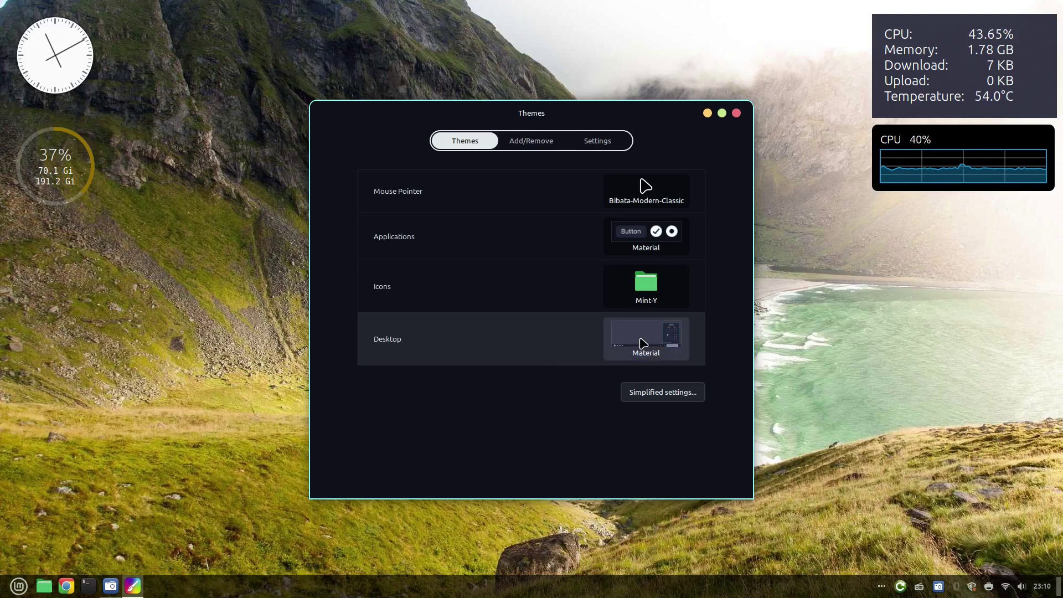
- Try the Numix-Cinnamon-Transparent desktop theme, viewing the application menu before and after the change
click(18, 586)
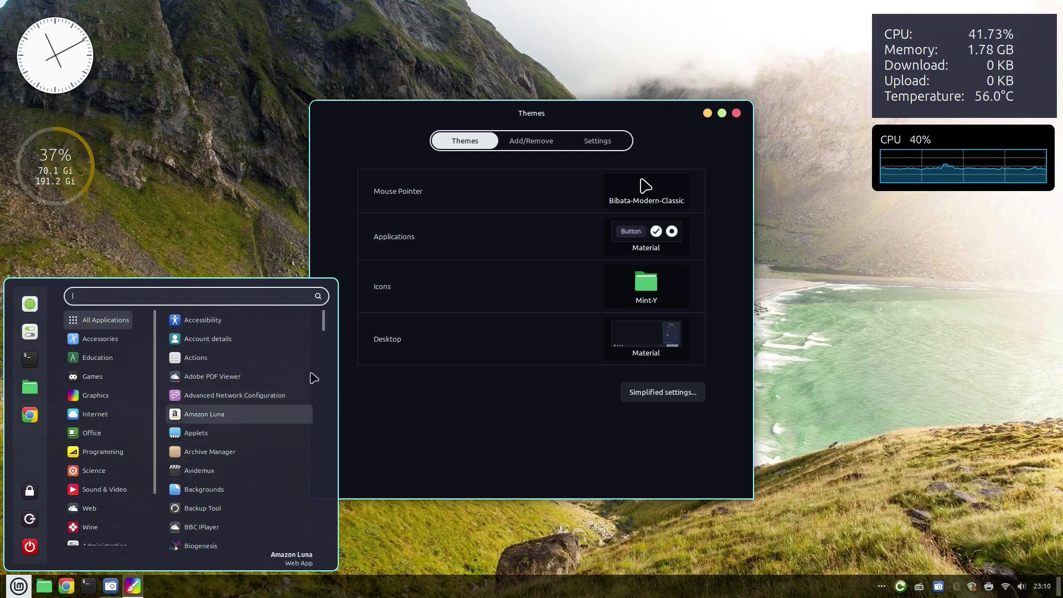
click(552, 397)
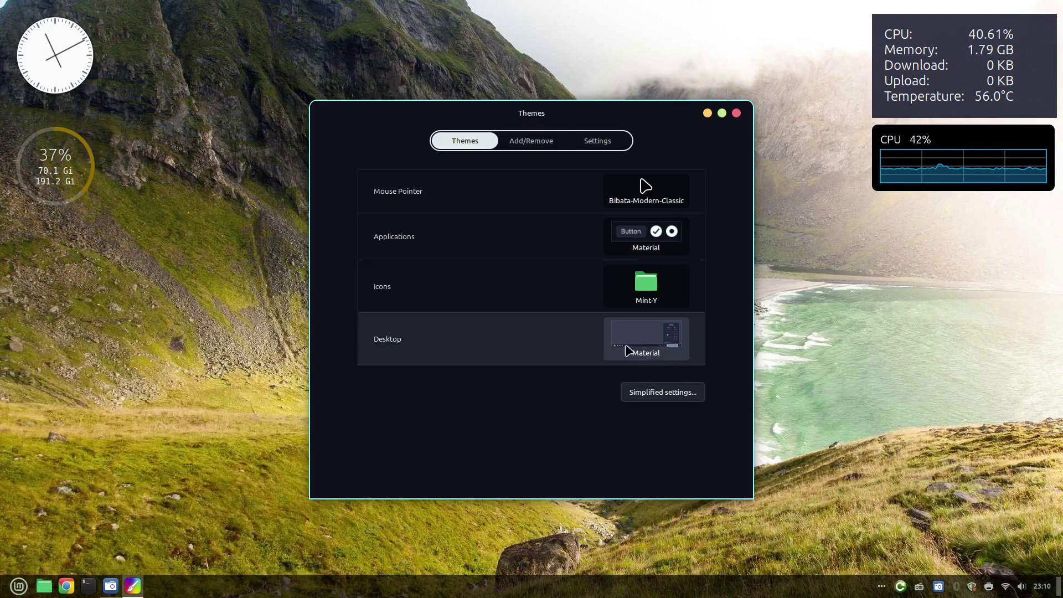
click(628, 350)
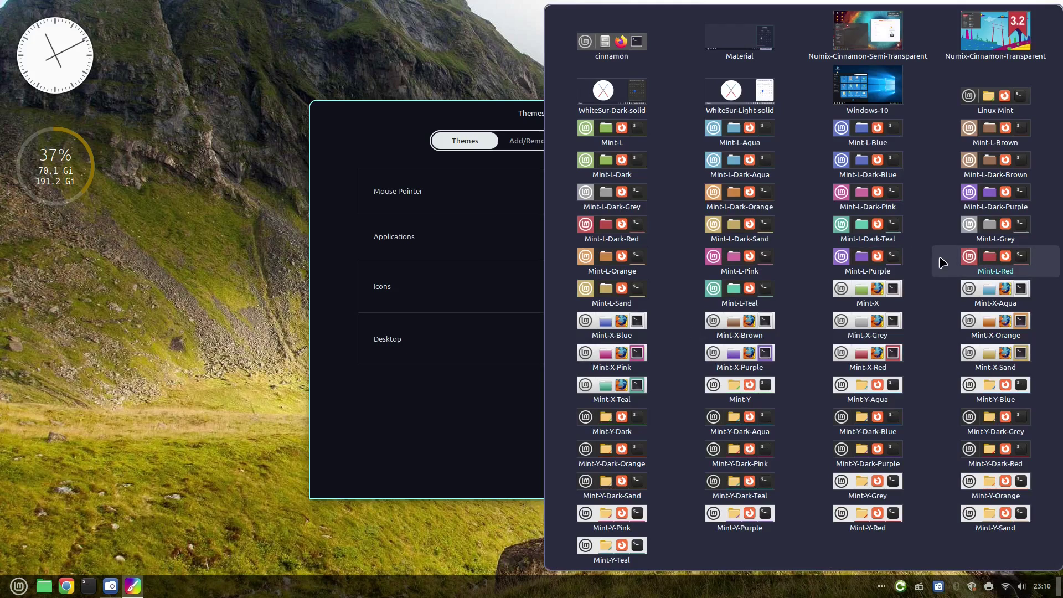
click(996, 33)
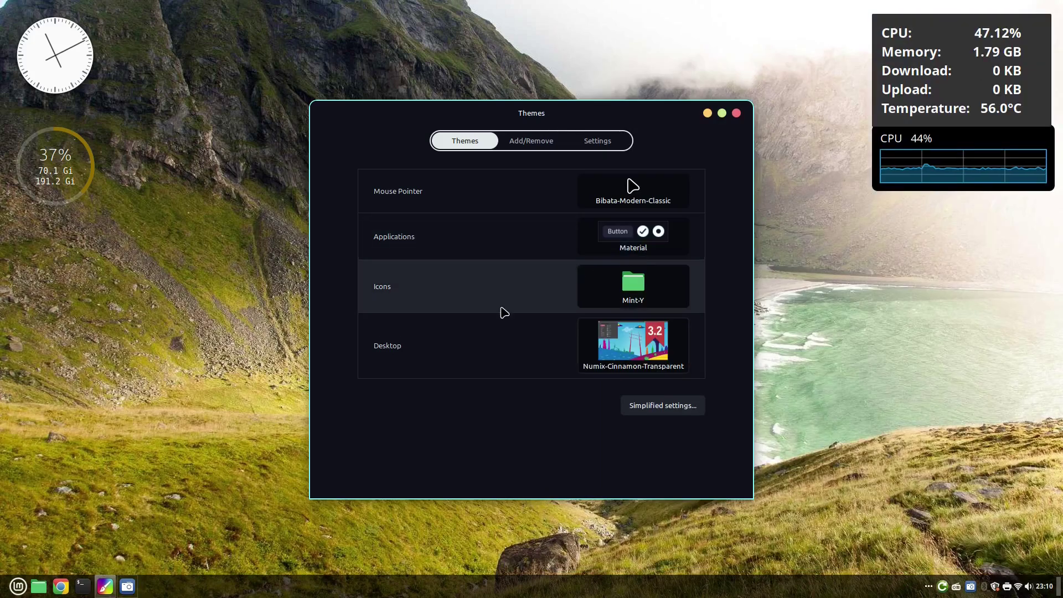
click(12, 590)
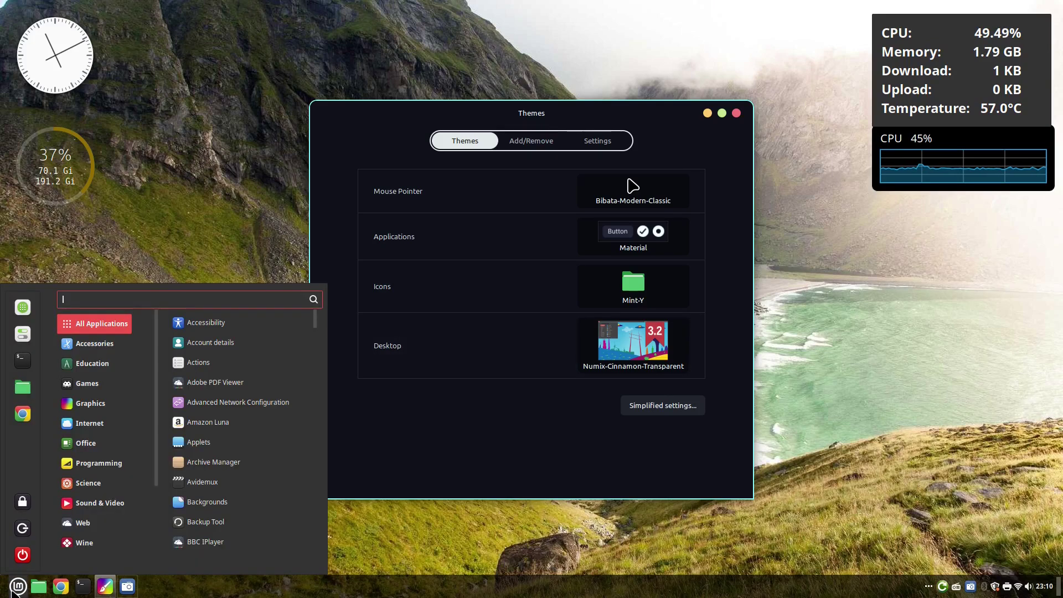
click(12, 590)
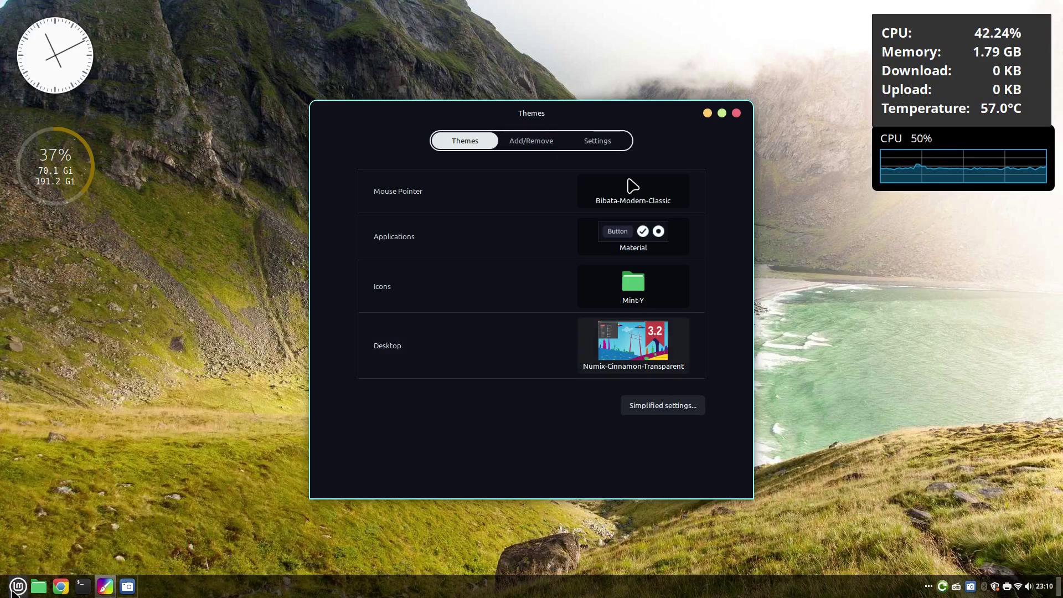
- Try the cinnamon desktop theme and view how it styles the application menu
click(632, 340)
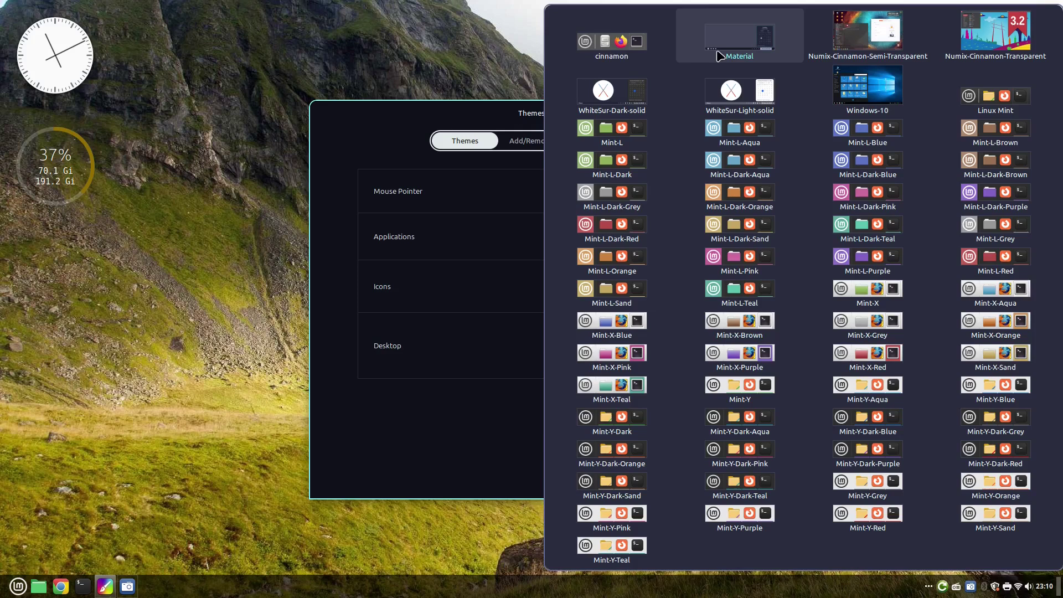
click(604, 45)
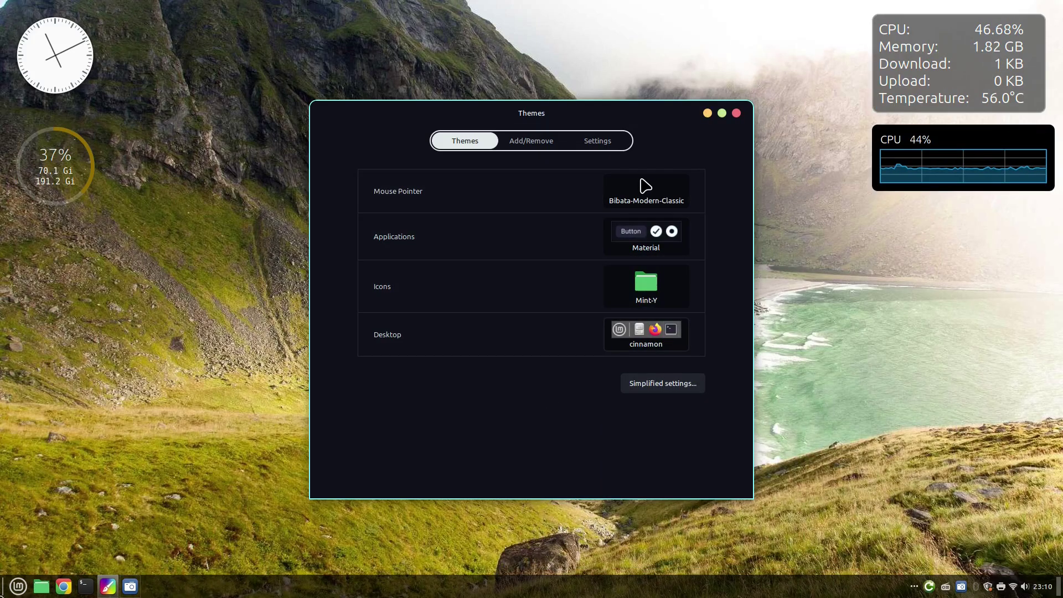
click(17, 587)
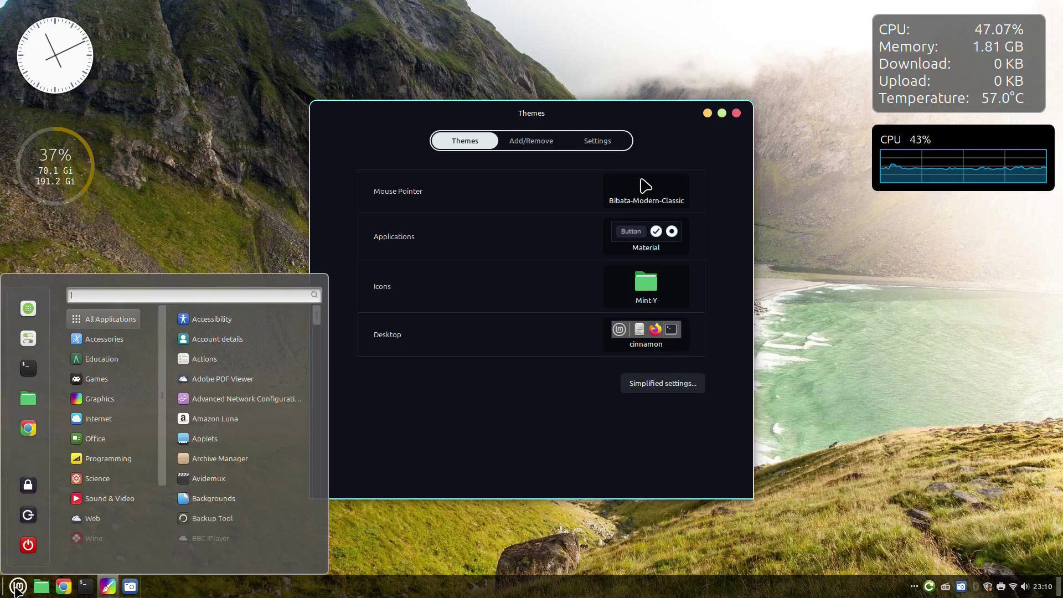
click(16, 588)
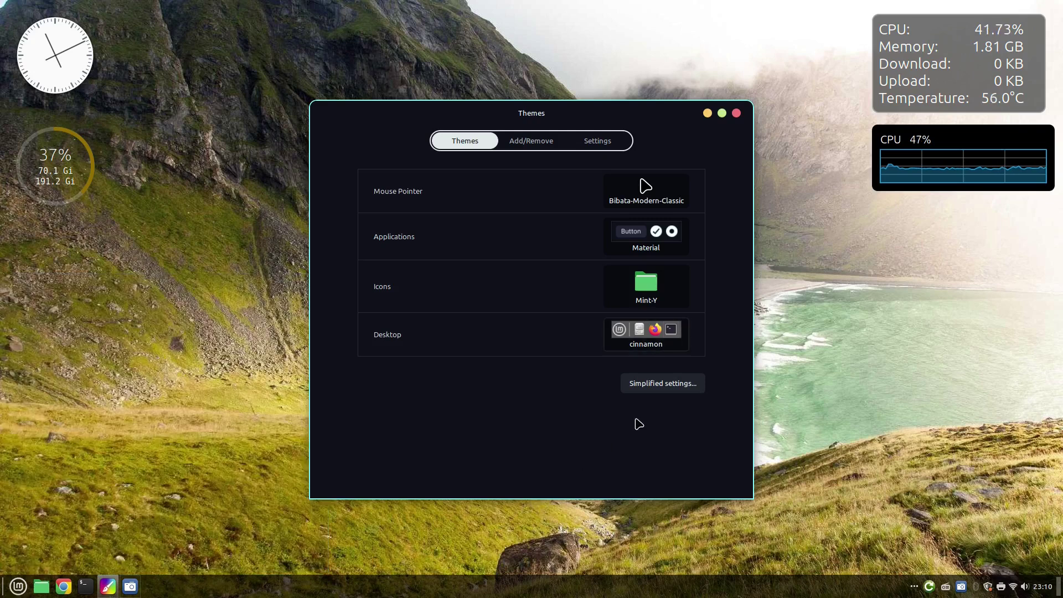
- Try WhiteSur-Light-solid as both the desktop and applications theme and view its effect on the application menu
click(636, 339)
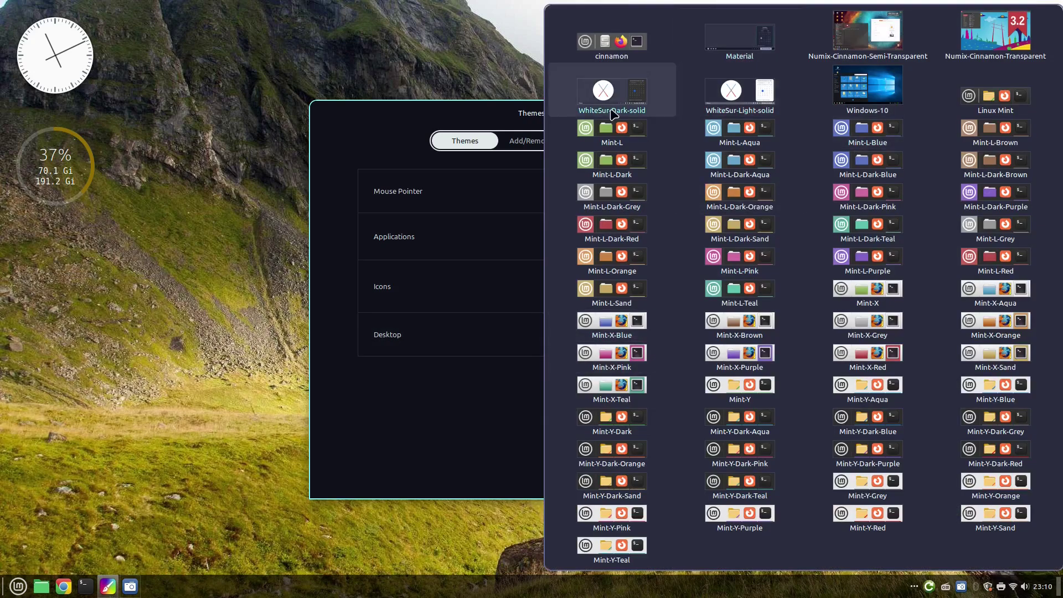
click(747, 108)
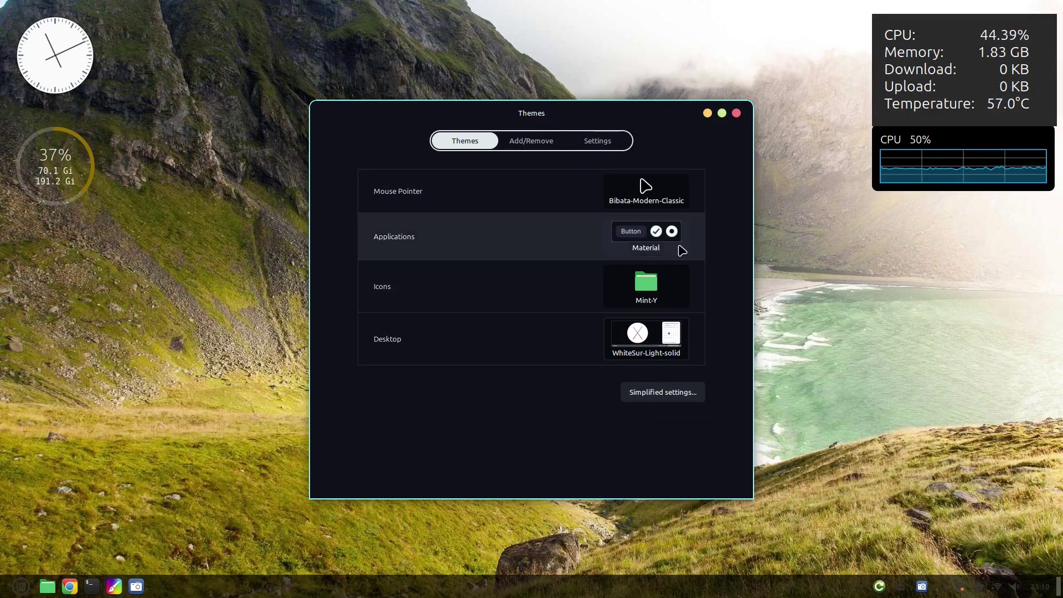
click(638, 250)
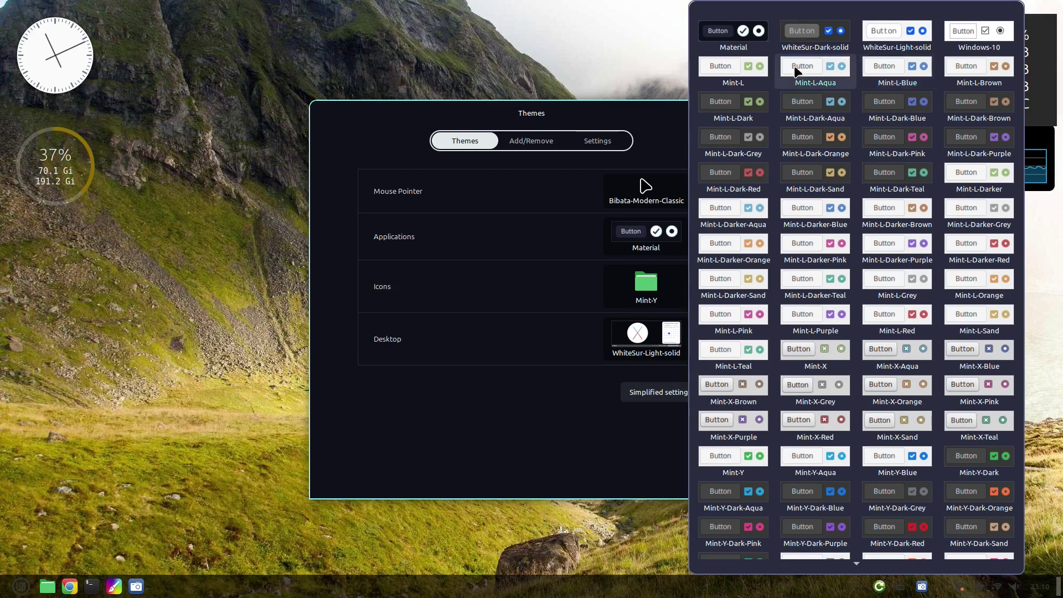
click(885, 36)
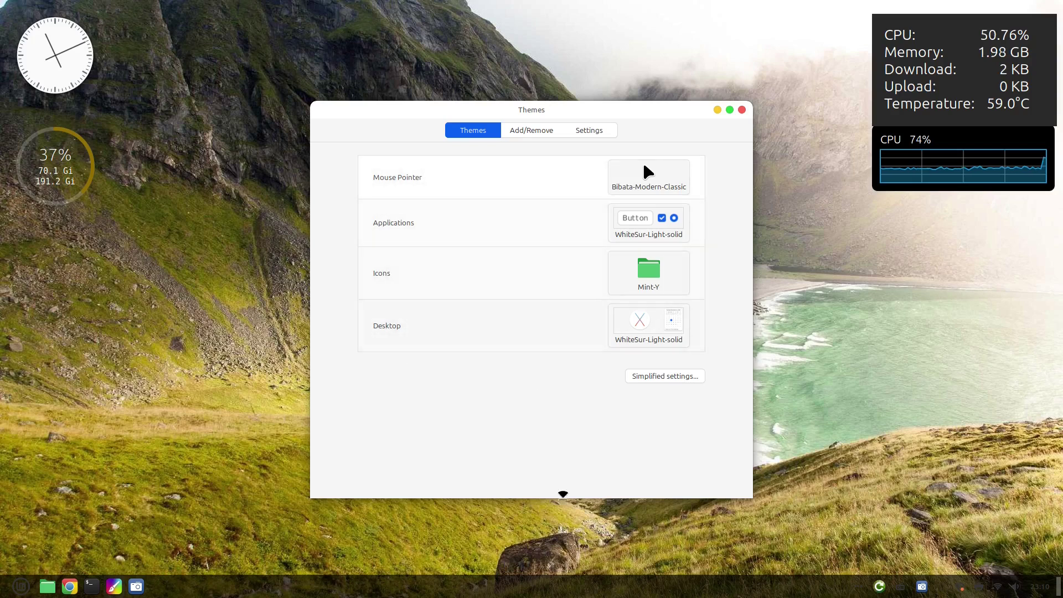
click(17, 592)
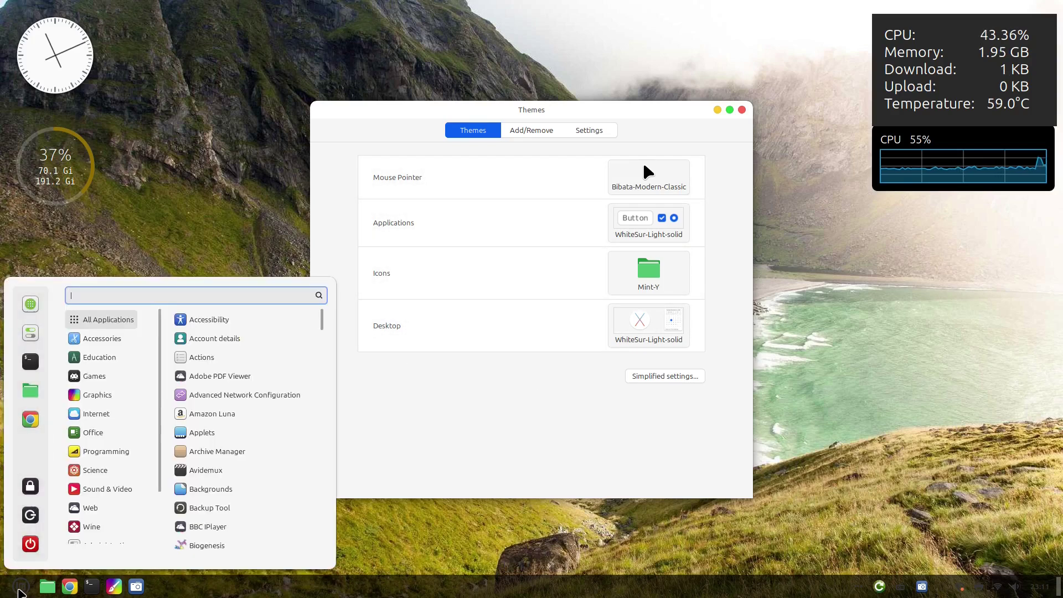
click(18, 593)
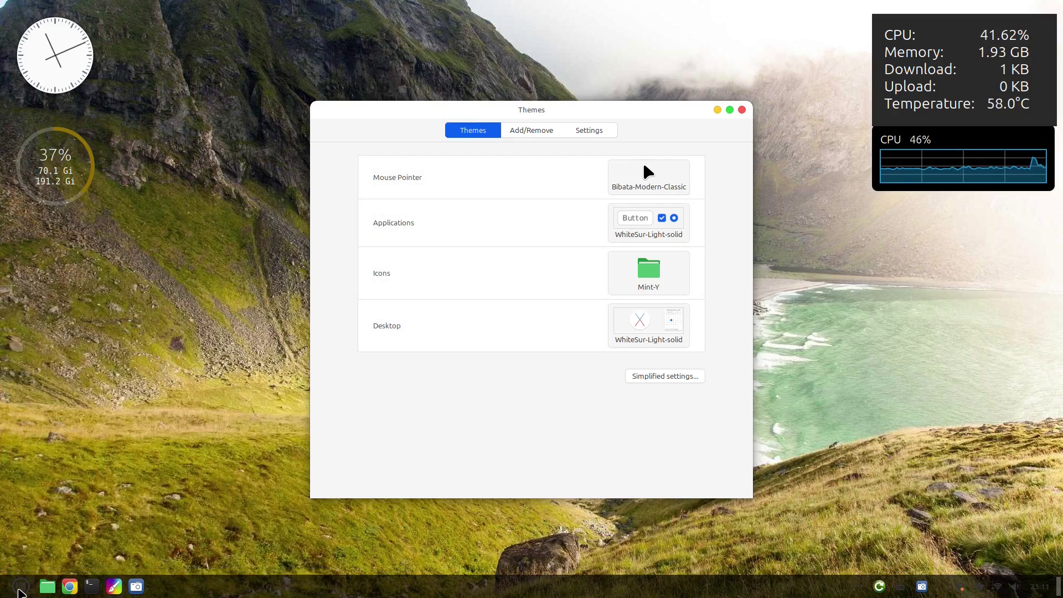
click(113, 587)
click(114, 588)
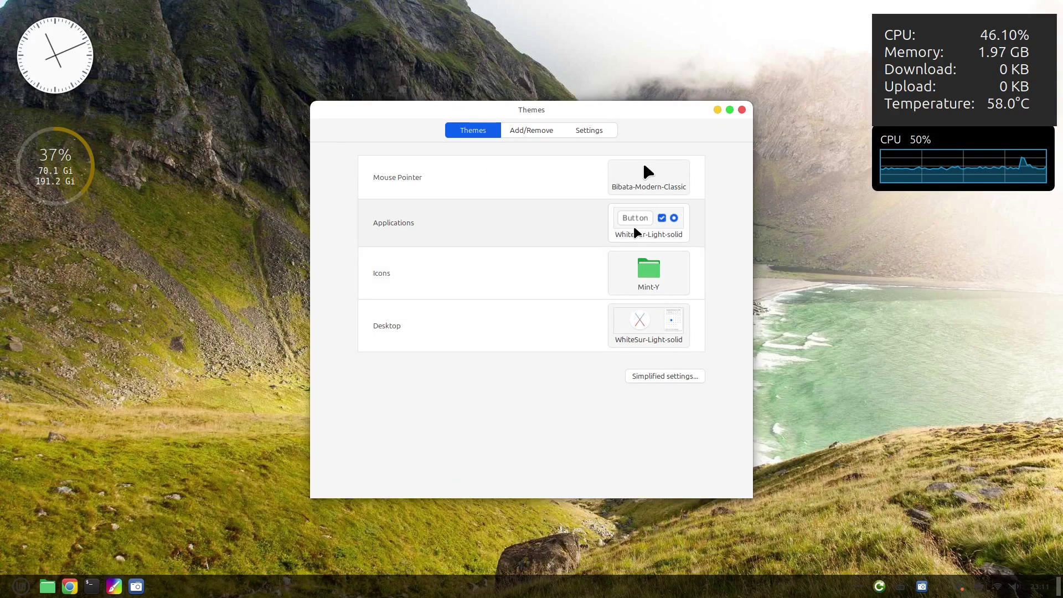
- Set both the applications theme and the desktop theme back to Material
click(635, 229)
click(731, 45)
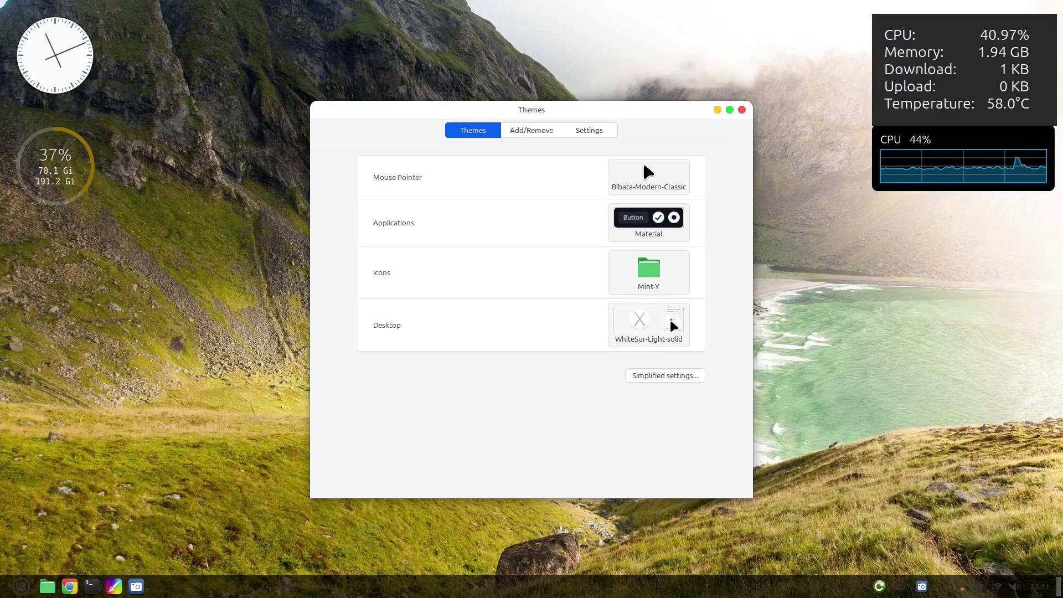
click(633, 348)
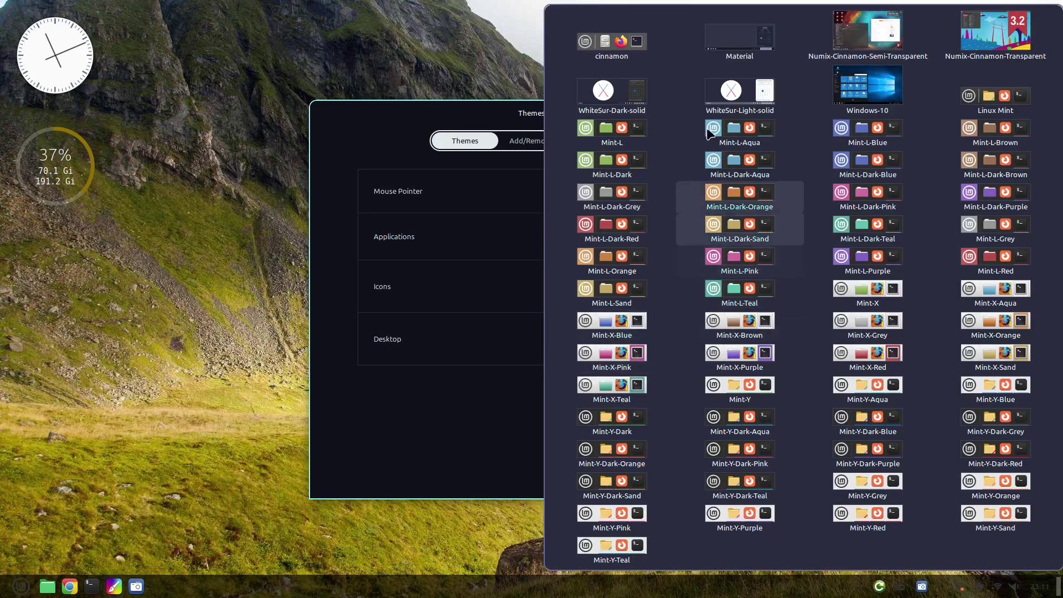
click(736, 35)
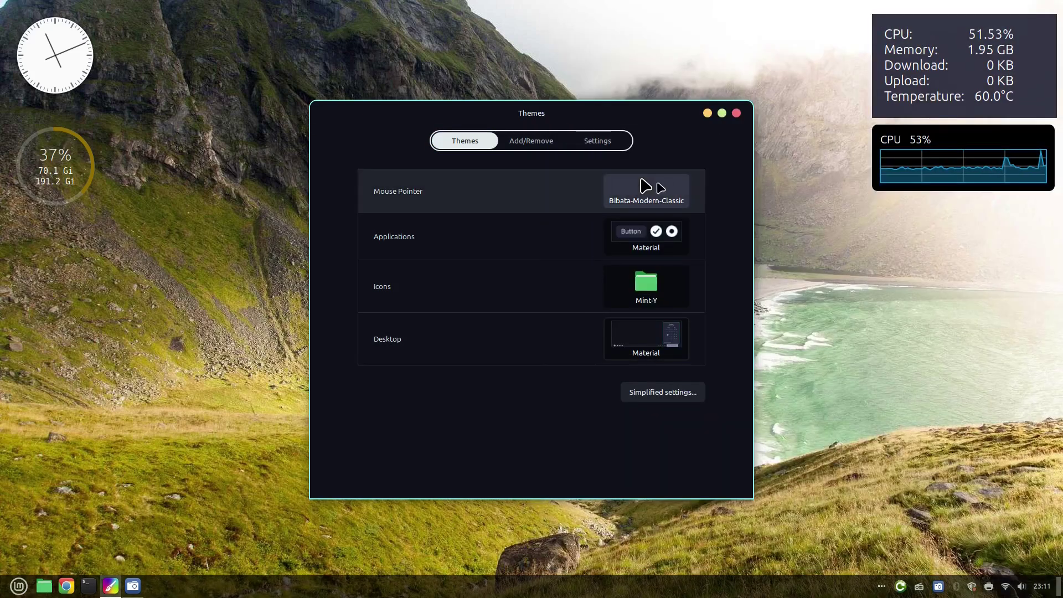
- Look through the downloadable themes sorted by popularity and install Adapta-Nokto
click(540, 142)
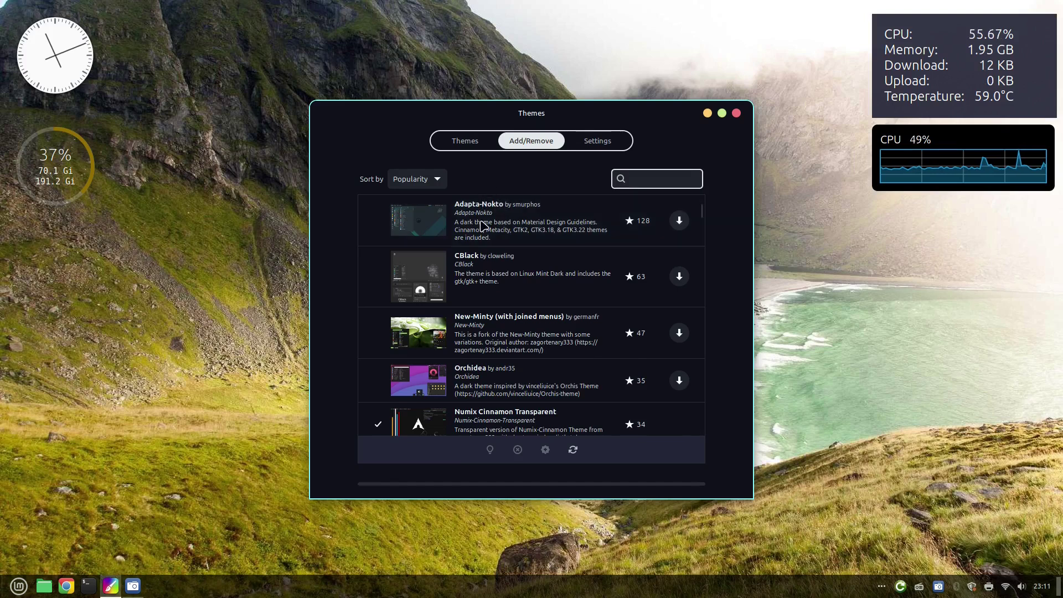
scroll(527, 222, down, 2)
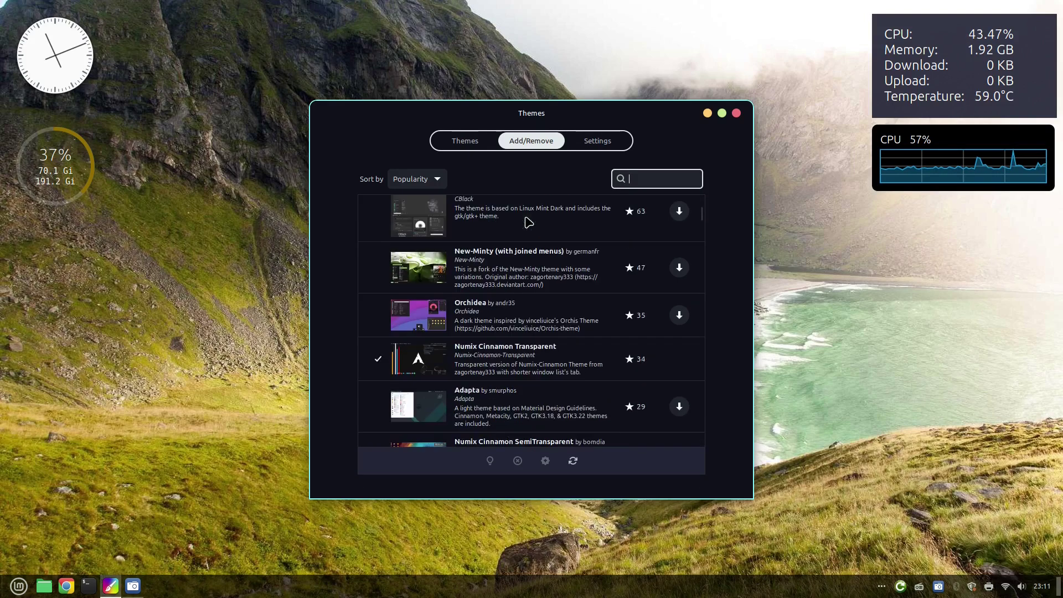
scroll(527, 222, down, 3)
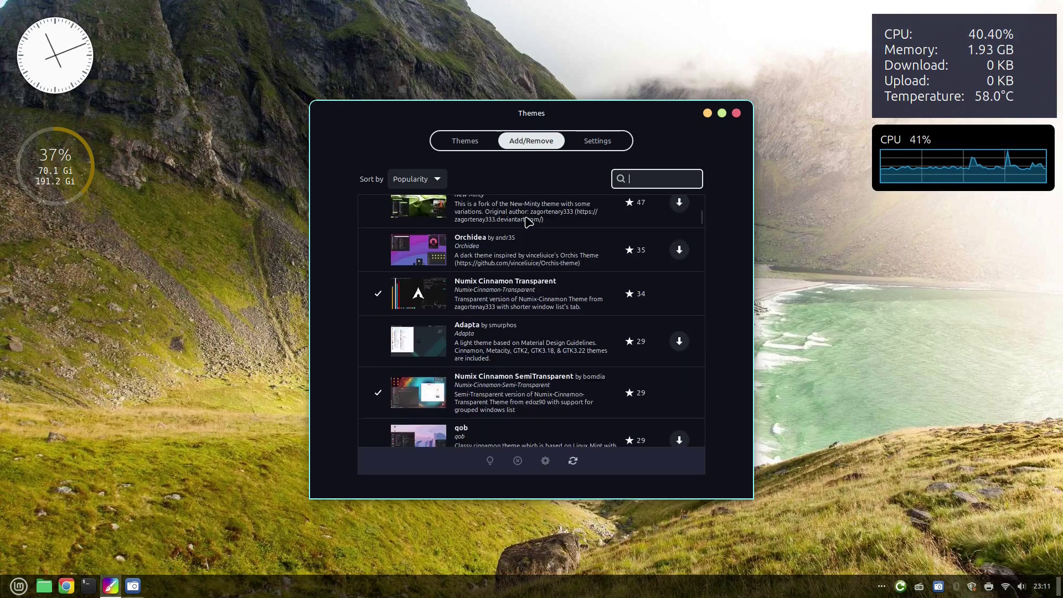
scroll(527, 222, up, 3)
scroll(527, 222, up, 2)
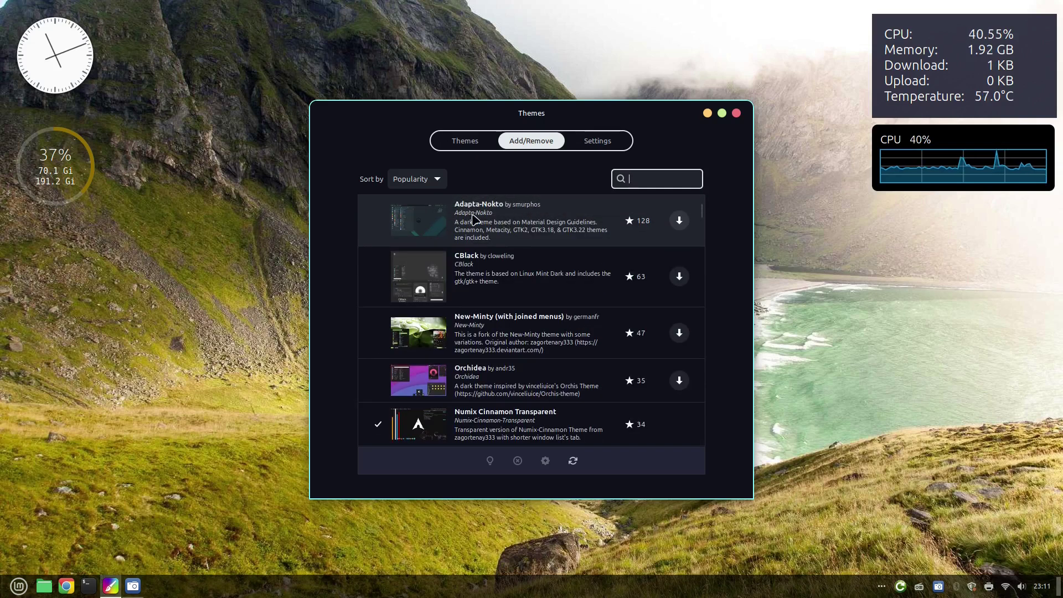
click(536, 239)
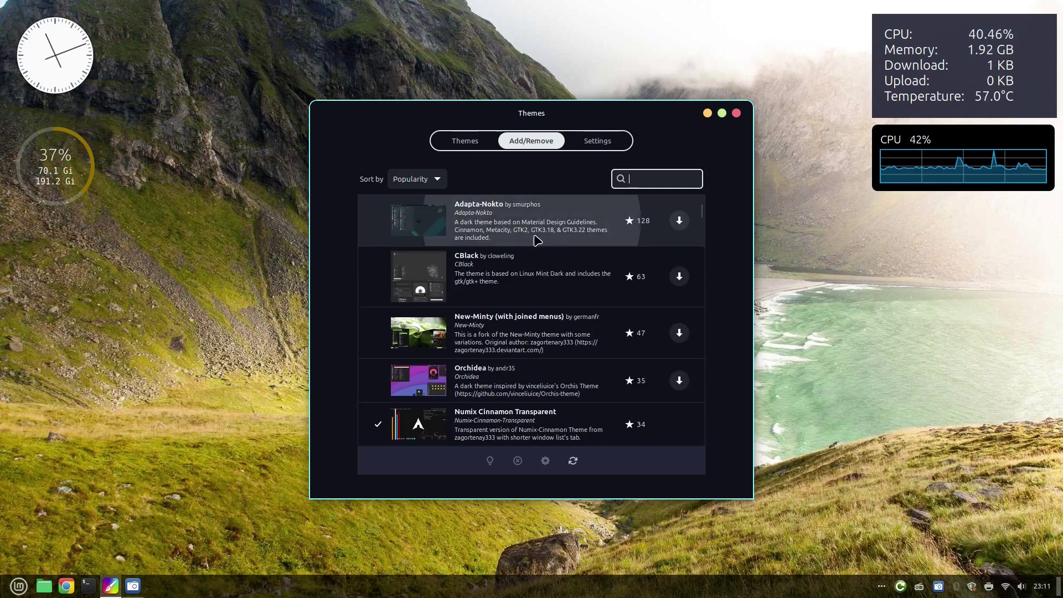
click(678, 225)
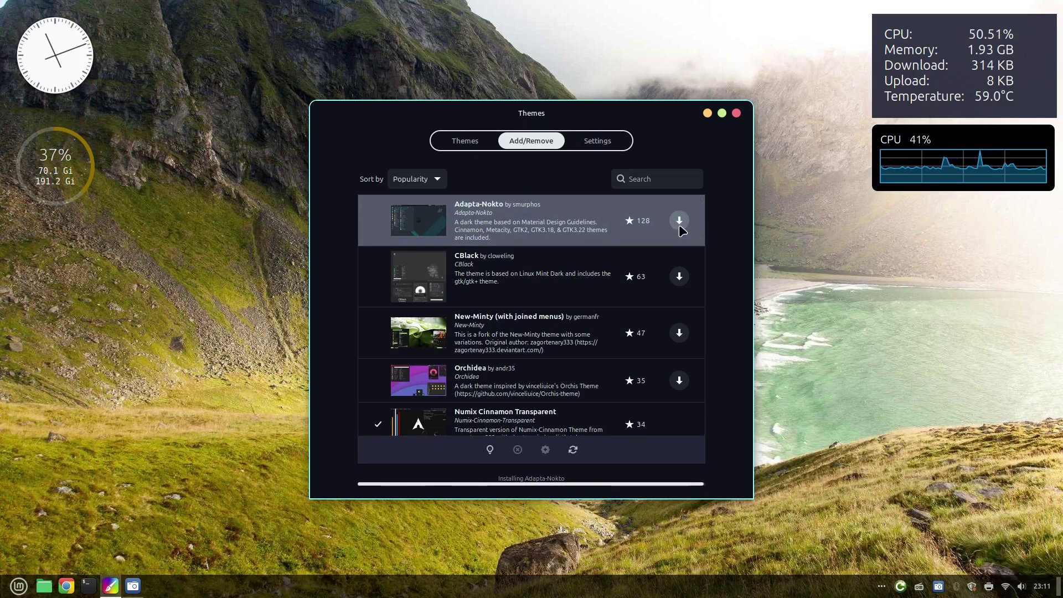
- Try Adapta-Nokto as both the desktop theme and the applications theme
click(461, 149)
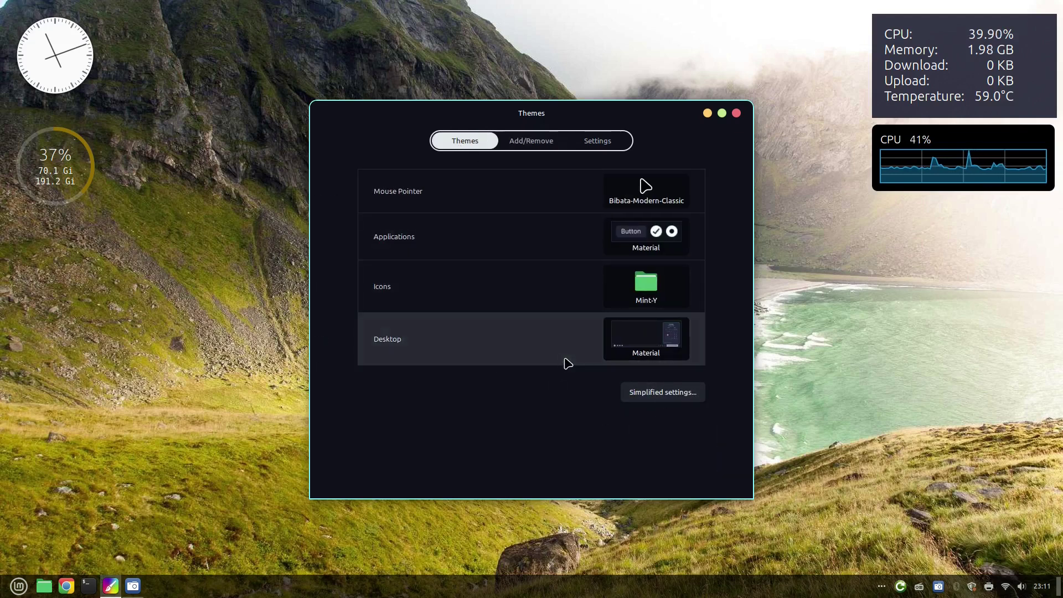
click(663, 359)
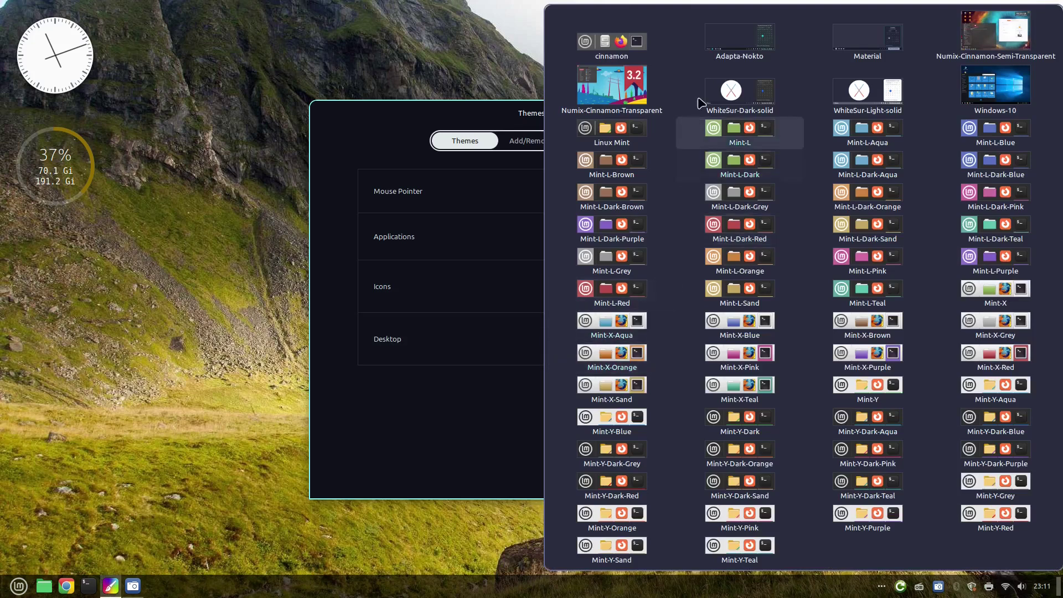
click(745, 34)
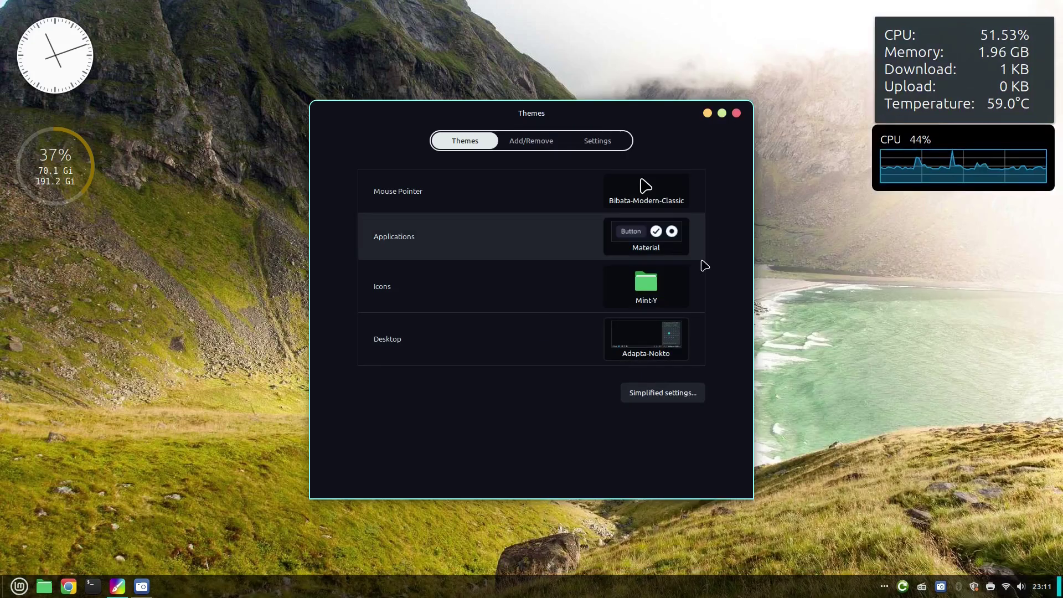
click(652, 247)
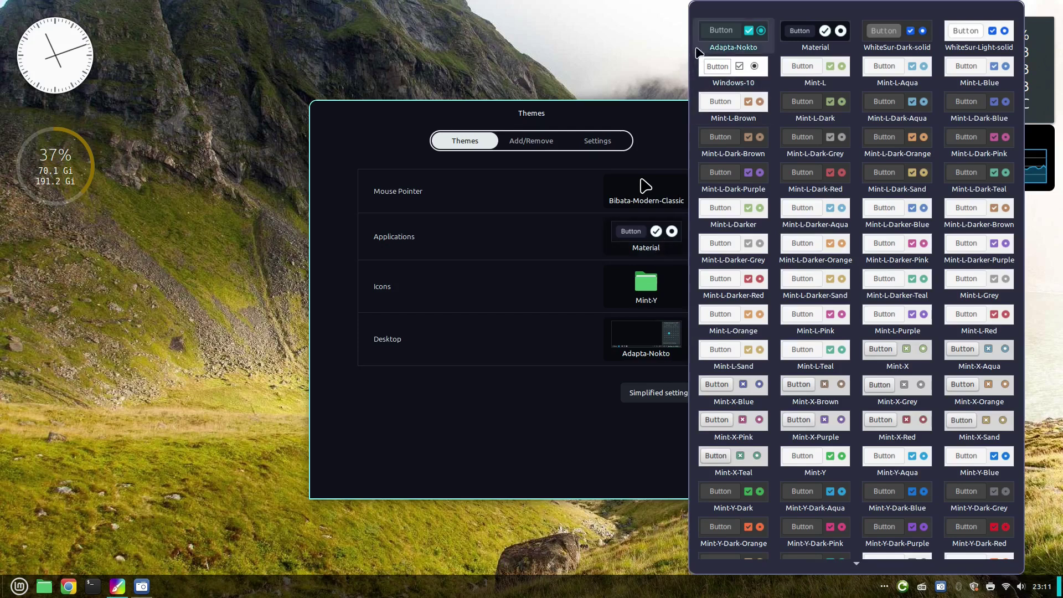
click(723, 36)
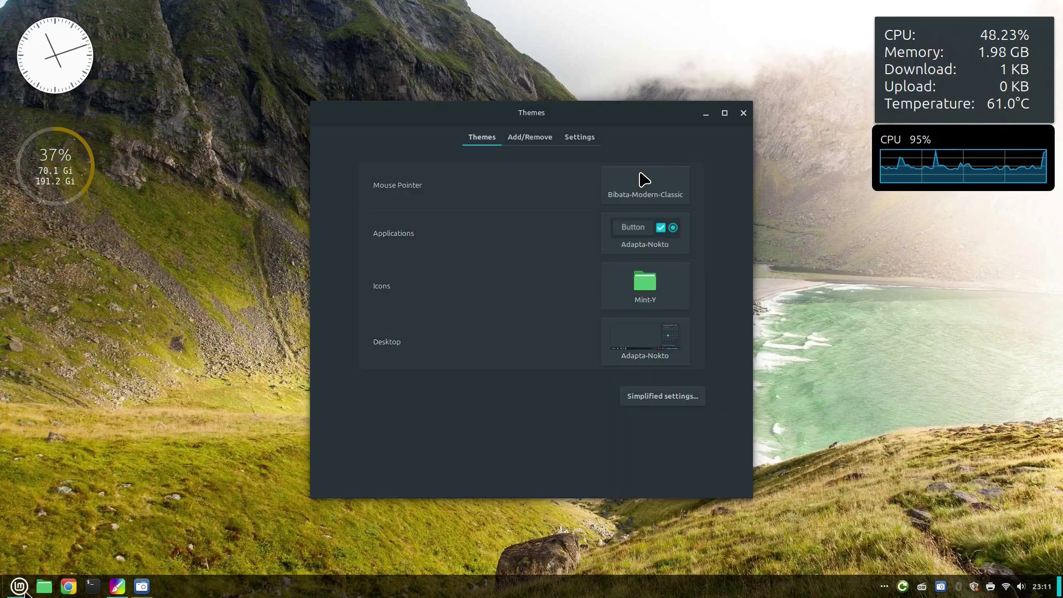
- View how the Adapta-Nokto theme styles the application menu, including its full application list, then close it
click(21, 586)
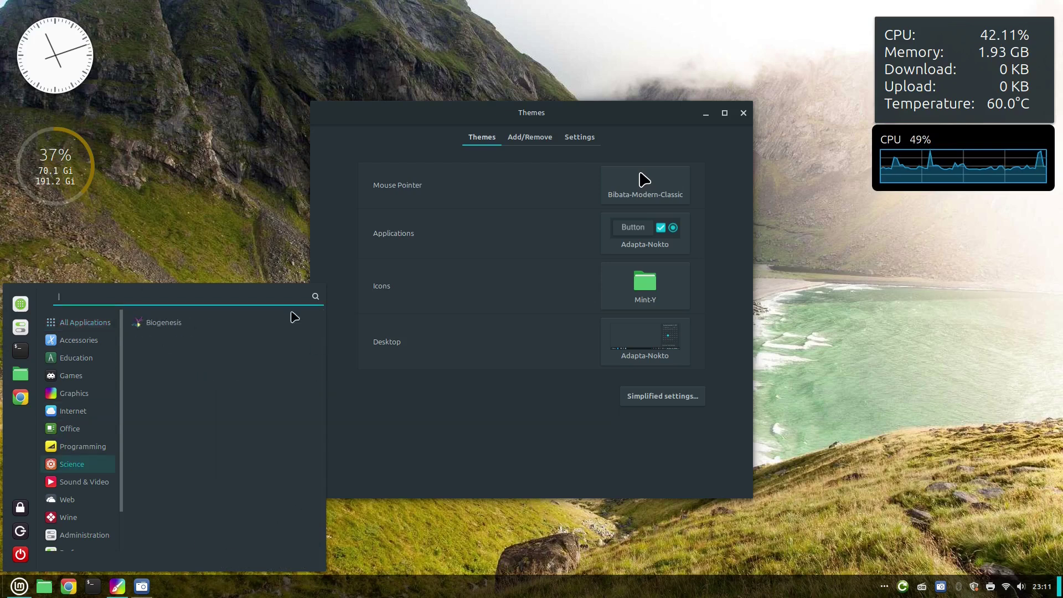
mouse_move(57, 468)
mouse_move(74, 342)
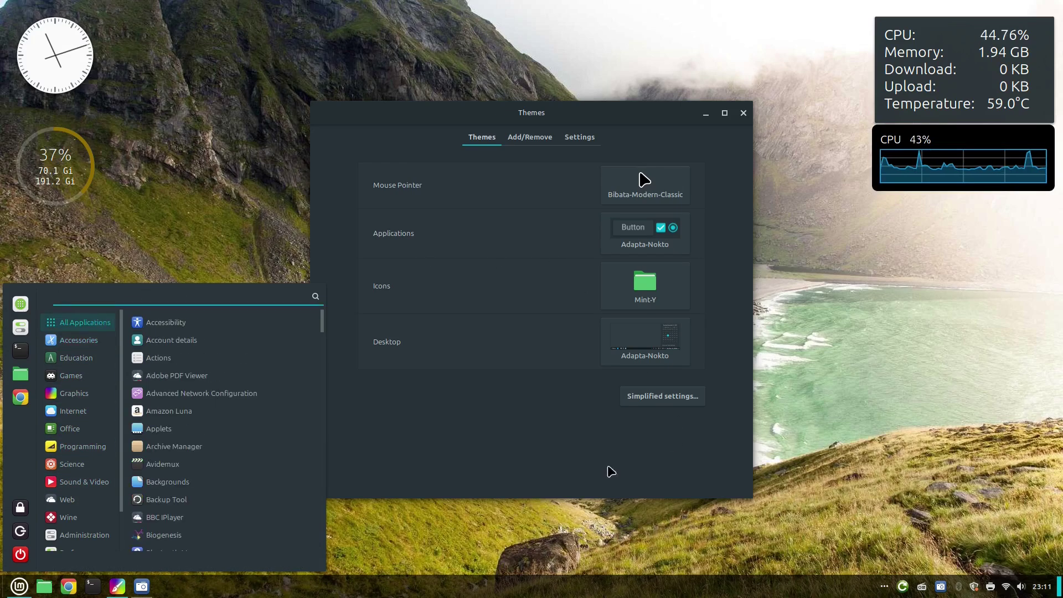
click(448, 423)
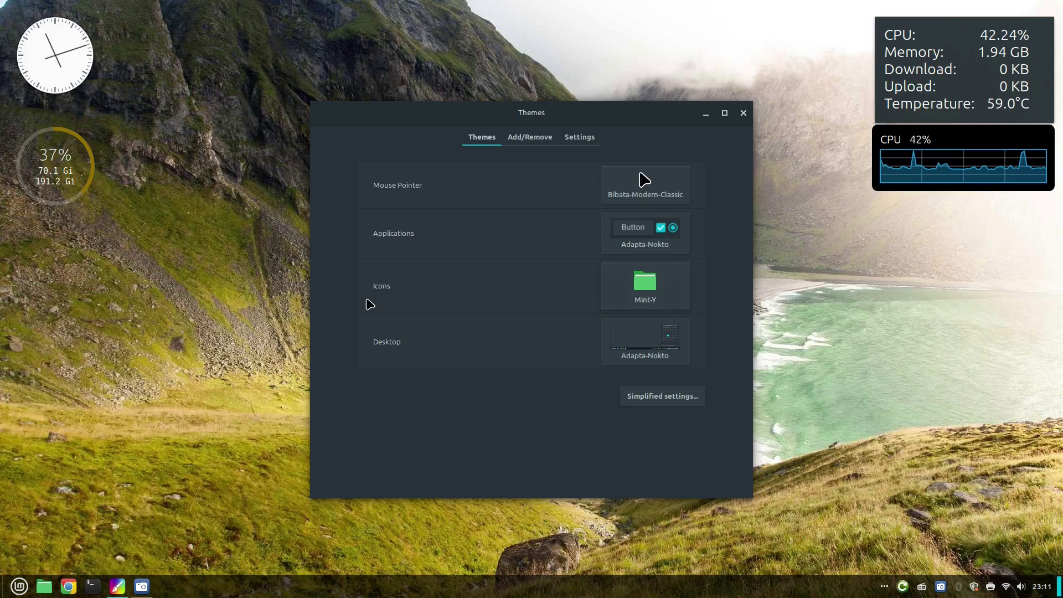
- Look through the available icon themes without changing the current one
click(632, 292)
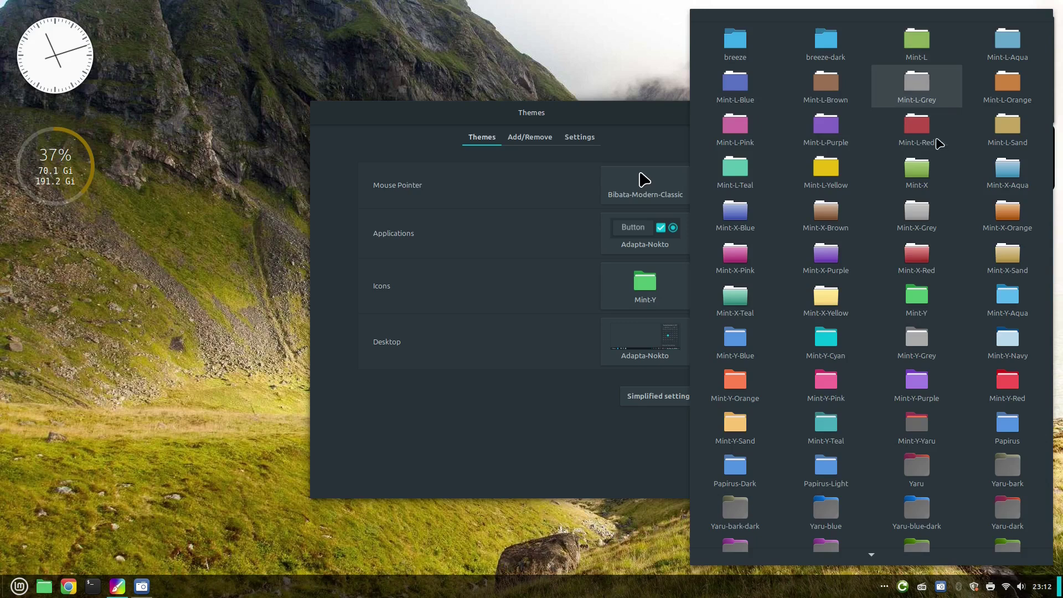
scroll(937, 147, down, 4)
scroll(937, 152, down, 1)
scroll(935, 148, up, 2)
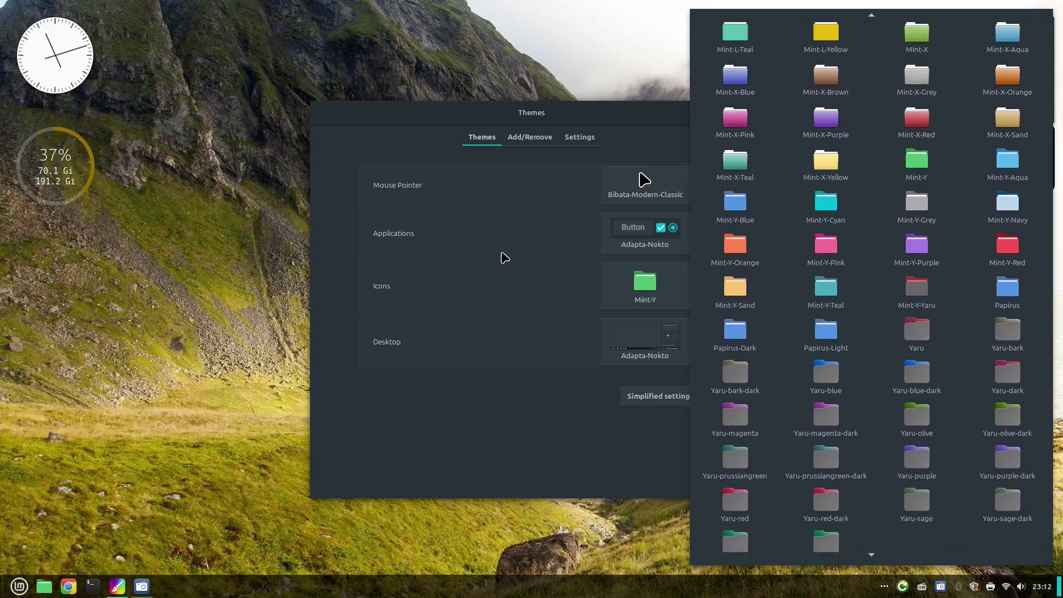
click(501, 235)
- View the available mouse pointer themes, then the miscellaneous and scrollbar options for themes
click(637, 197)
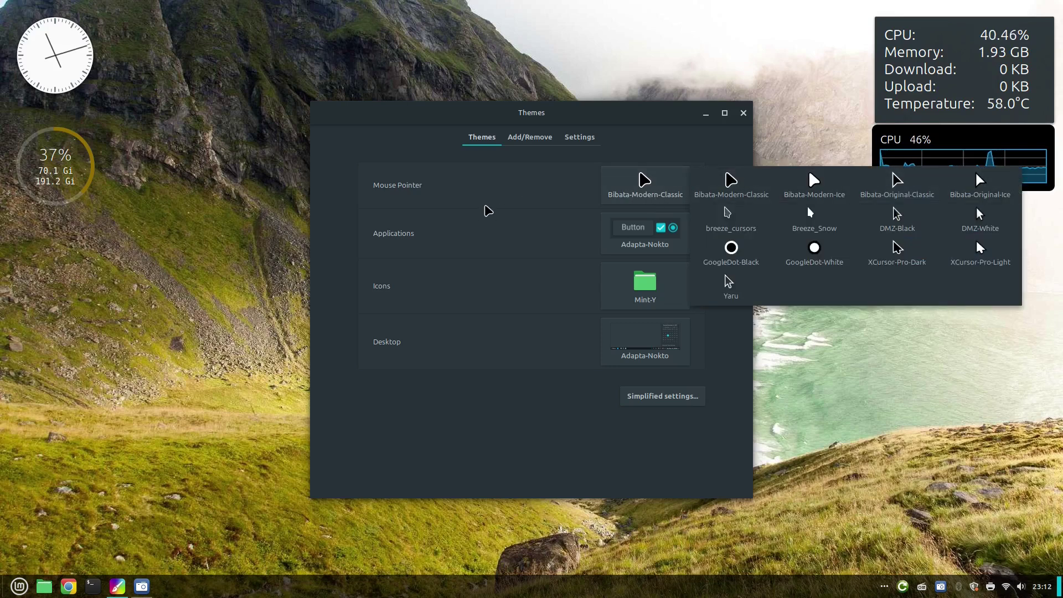
click(488, 224)
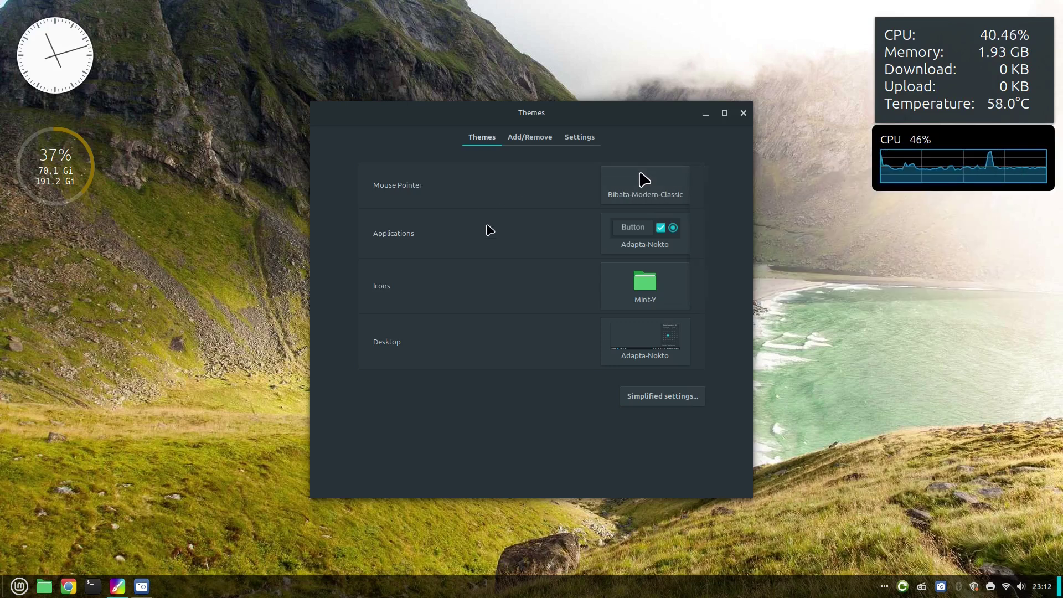
click(582, 142)
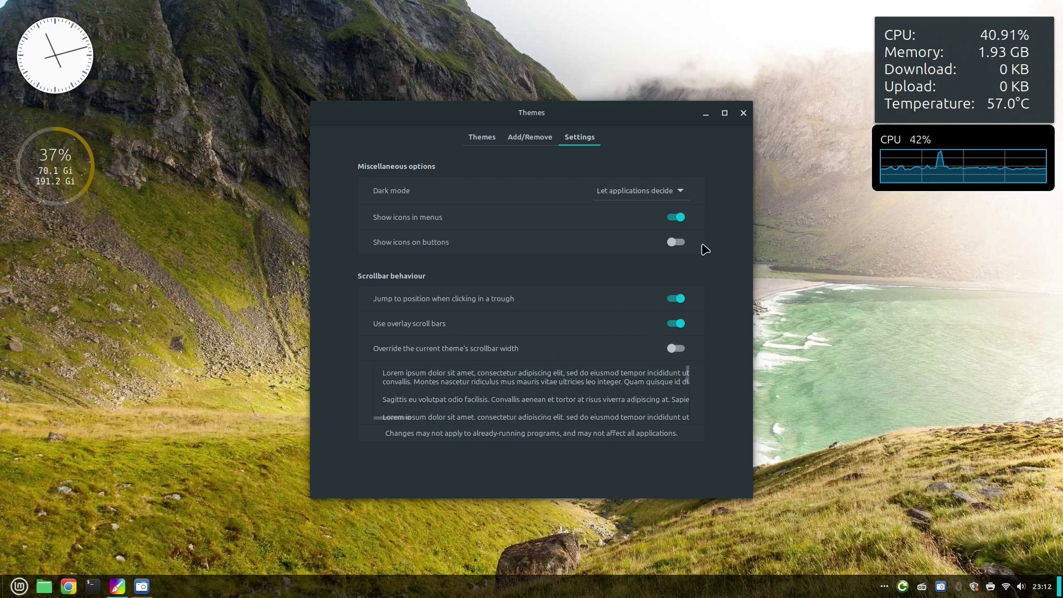
- Set both the applications theme and the desktop theme to Material and close the theme settings
click(485, 138)
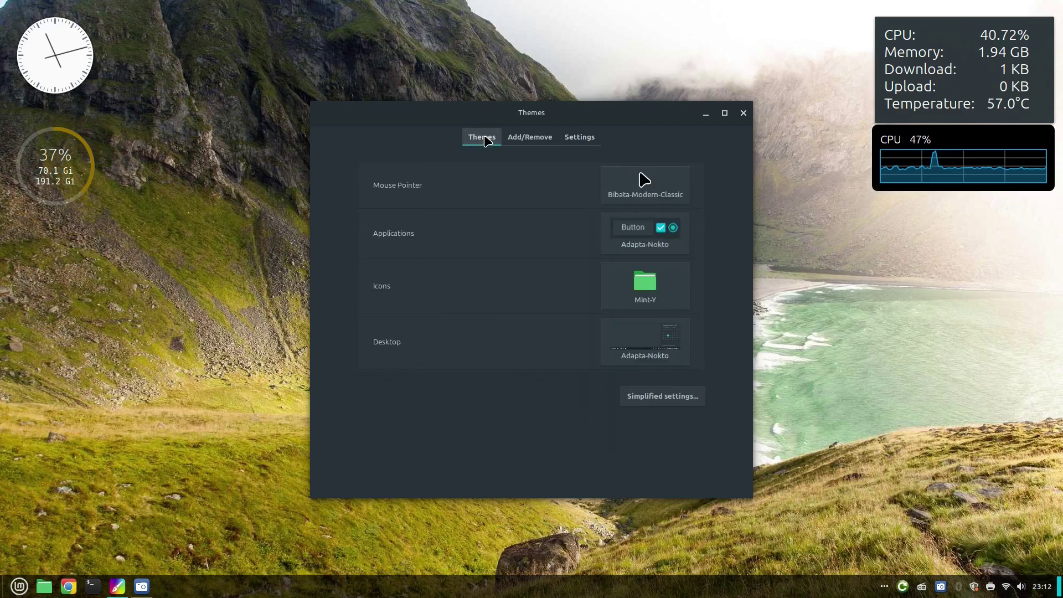
click(637, 250)
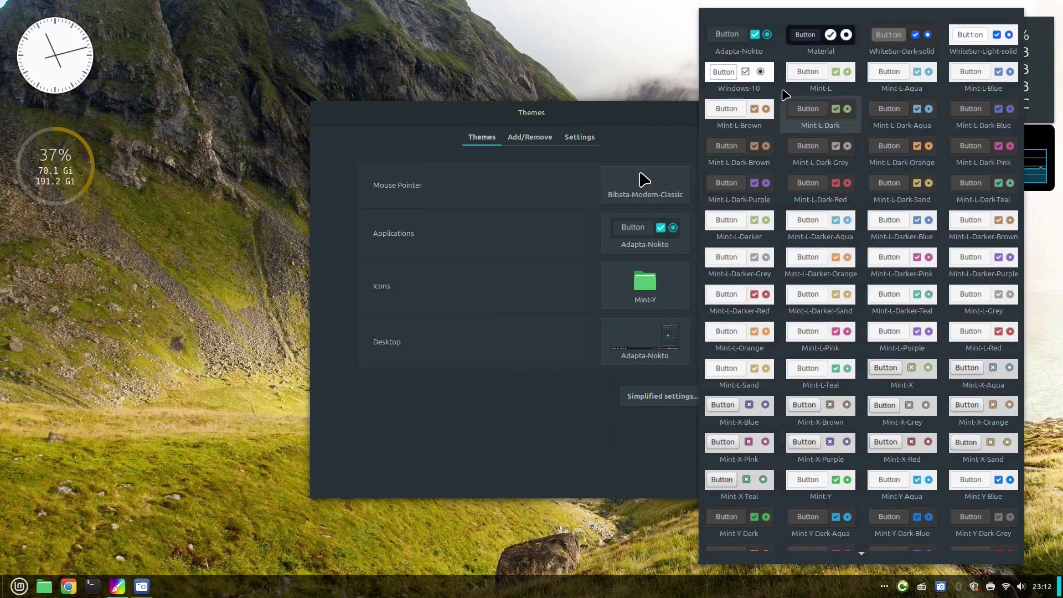
click(810, 56)
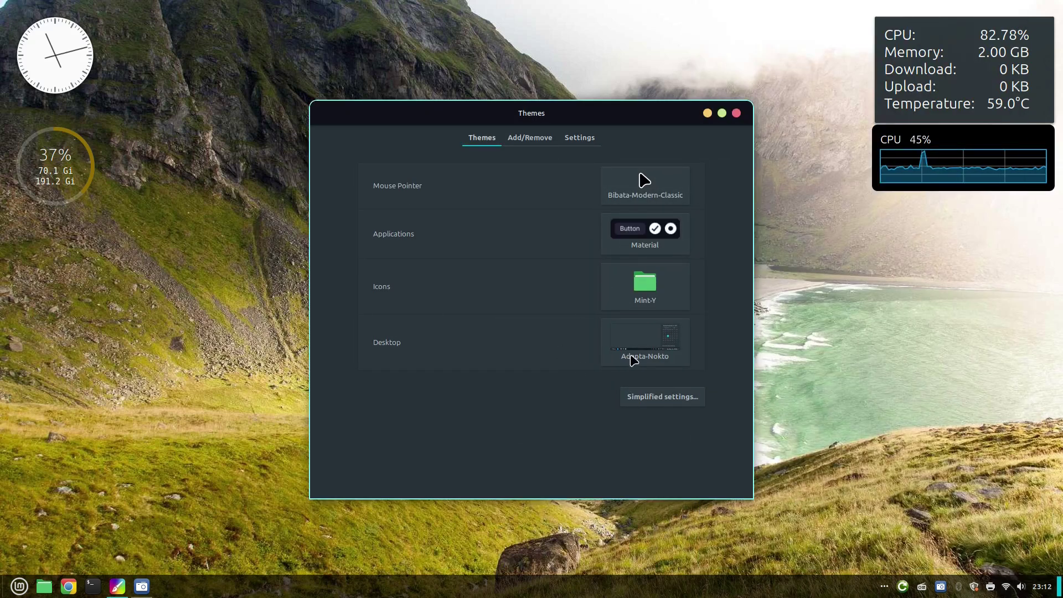
click(643, 360)
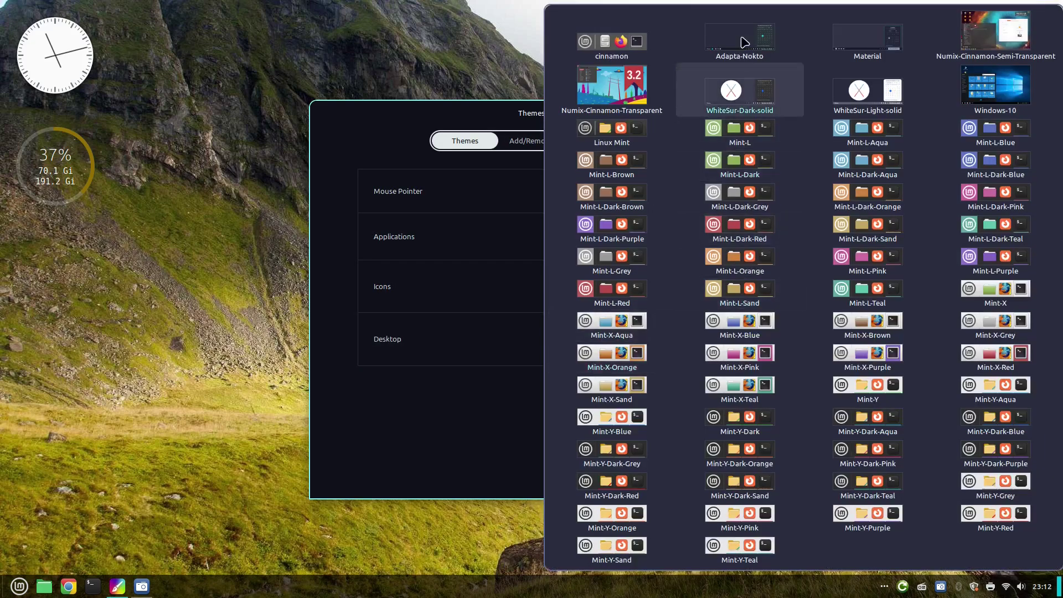
click(849, 46)
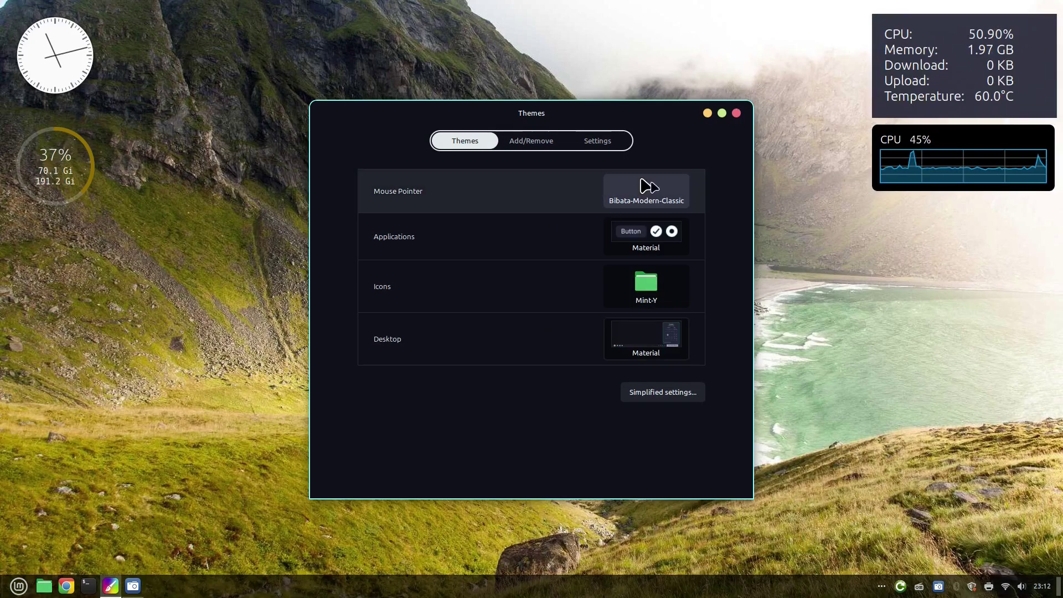
click(736, 114)
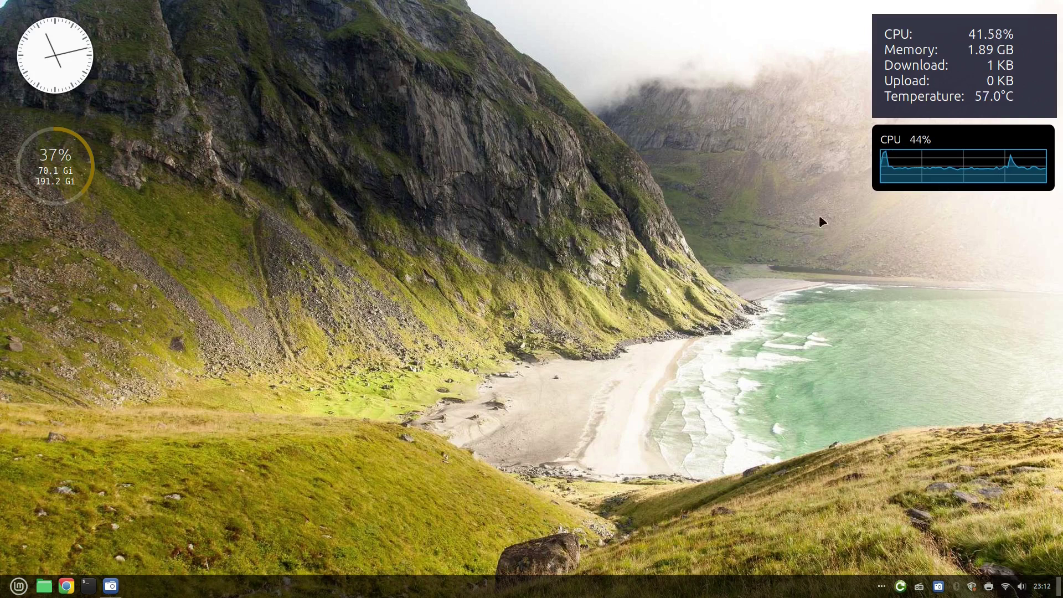
- Search the application menu for "desklet" and open the Desklets manager
click(16, 591)
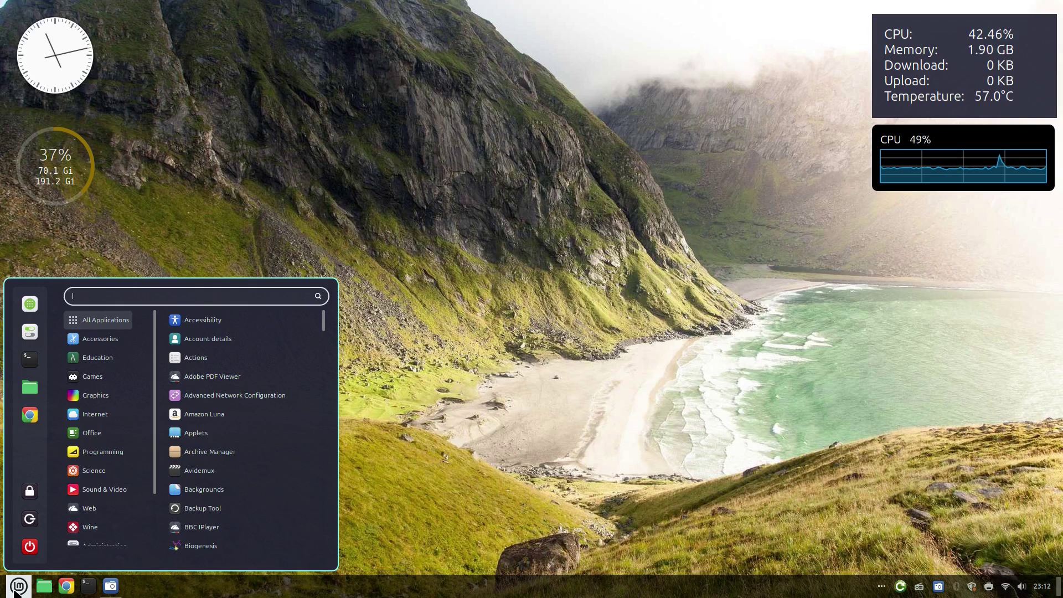
text(desklet)
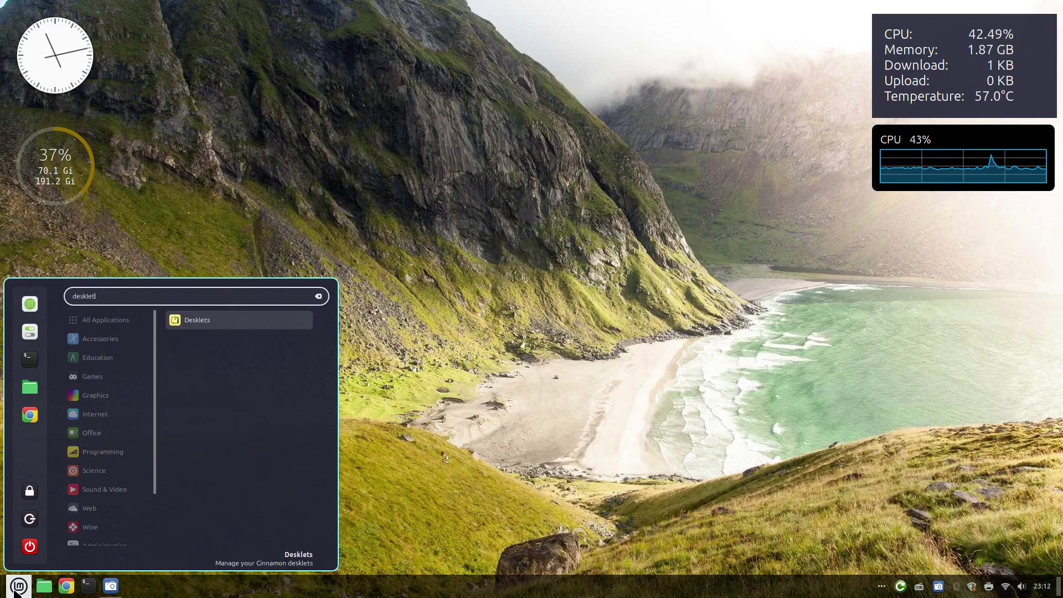
click(212, 327)
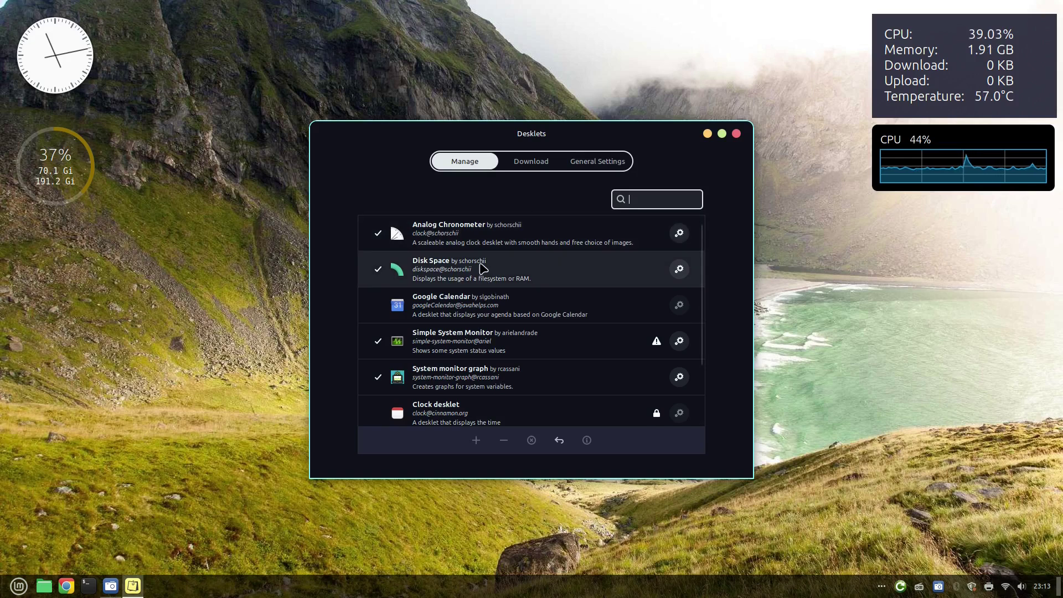
- Browse the downloadable desklets by popularity, then return to the list of installed desklets
click(526, 165)
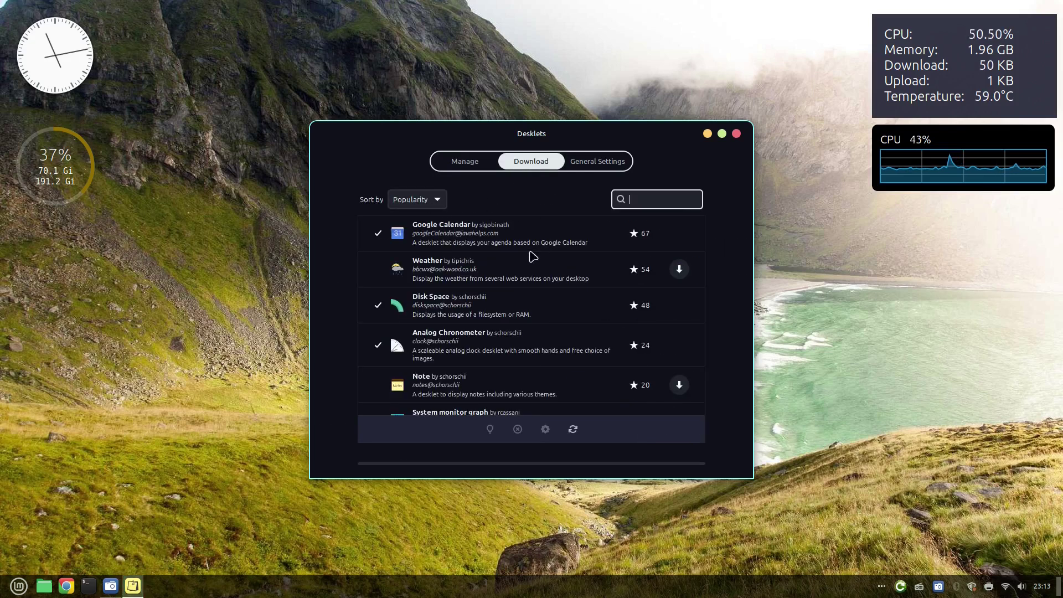
scroll(532, 256, down, 5)
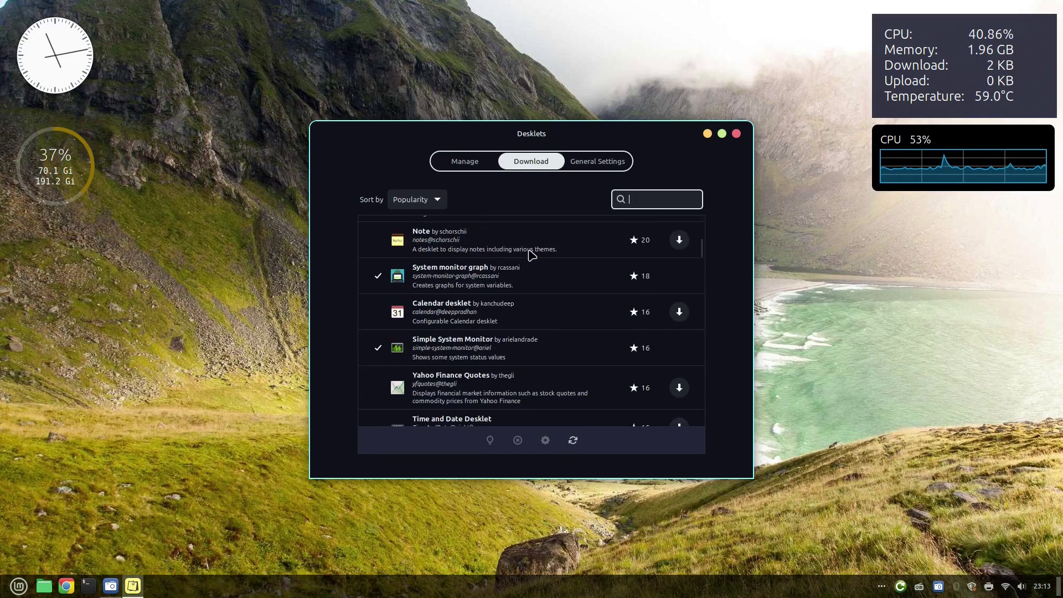
scroll(533, 255, down, 2)
click(445, 256)
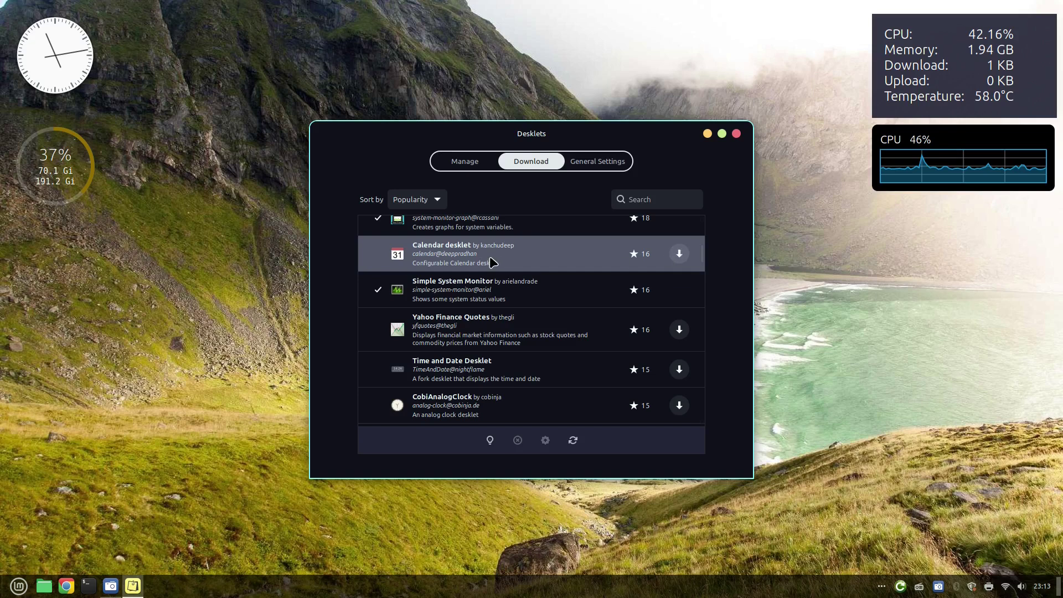
scroll(493, 262, down, 3)
scroll(492, 262, down, 6)
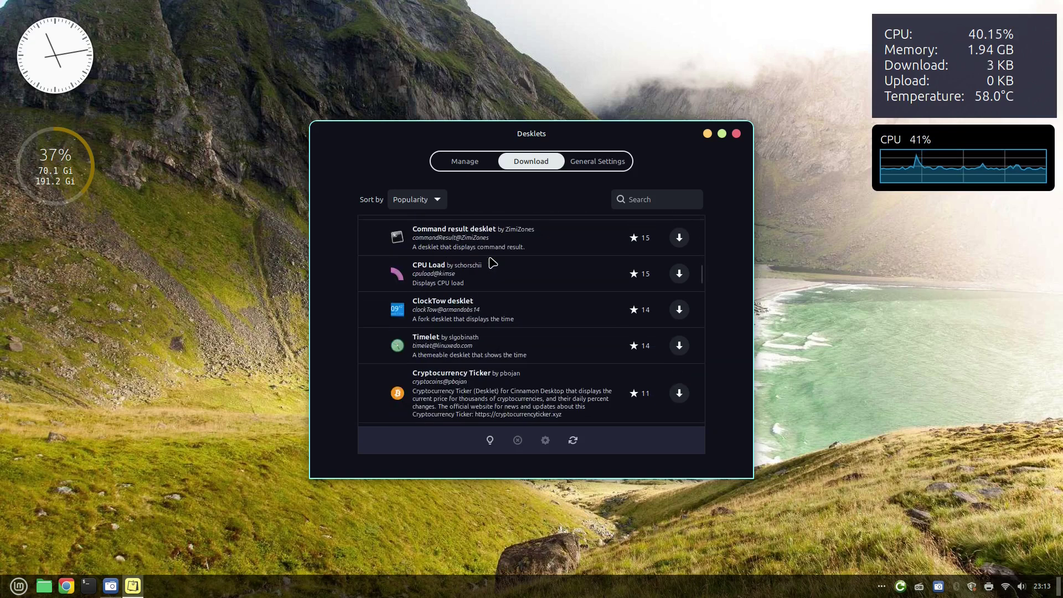
scroll(492, 262, down, 5)
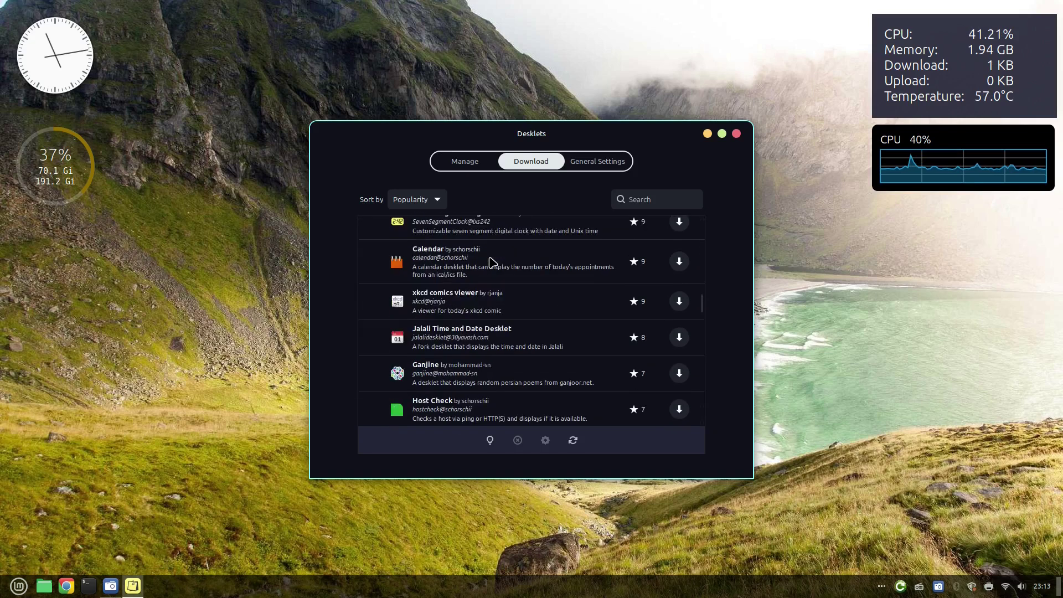
scroll(493, 263, down, 2)
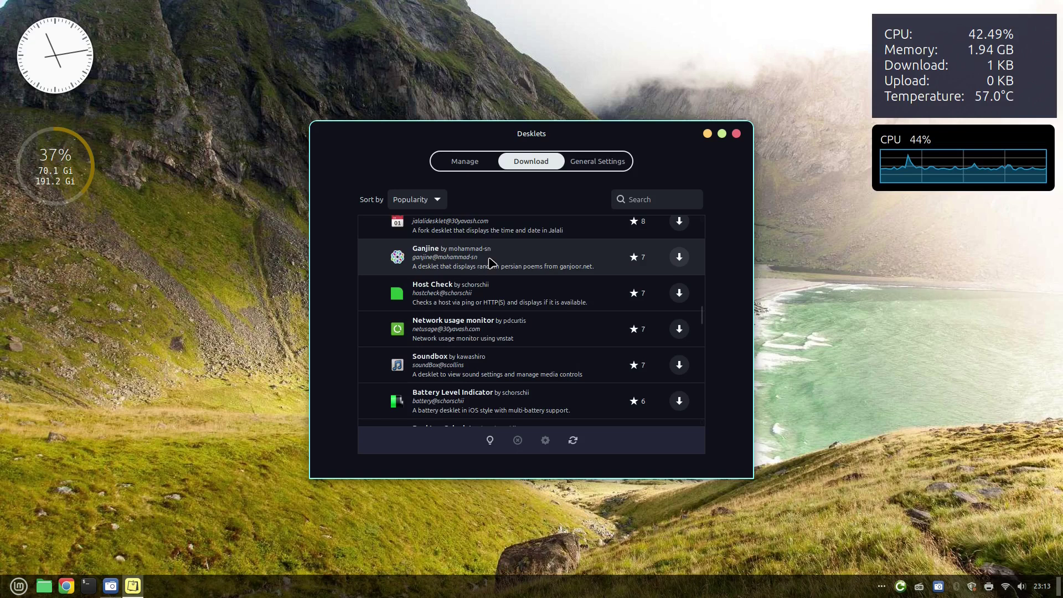
click(465, 161)
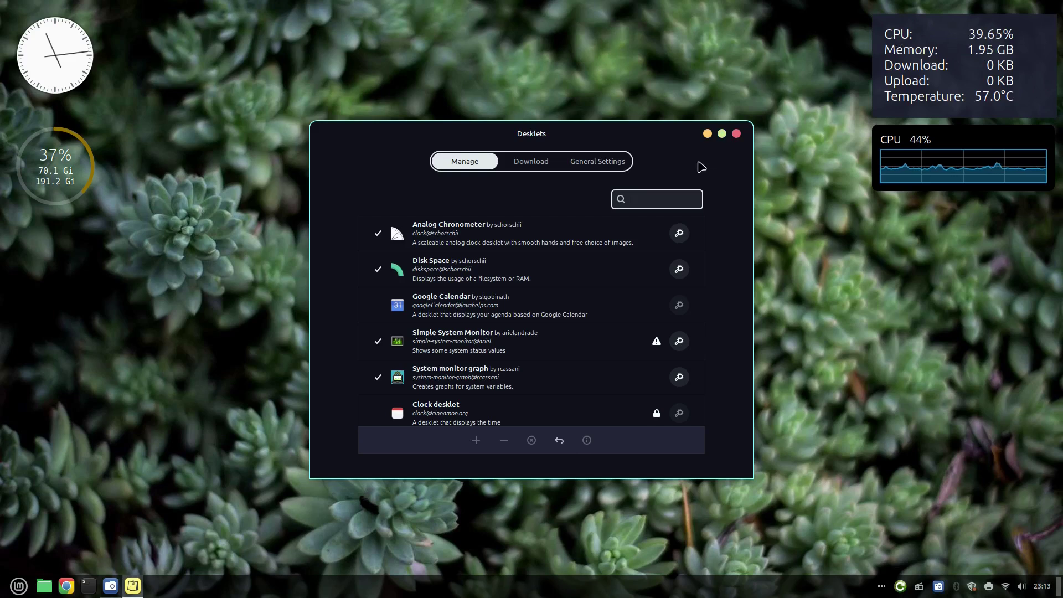
- Open the Analog Chronometer desklet's settings and view the available clock styles without changing the current one
click(679, 235)
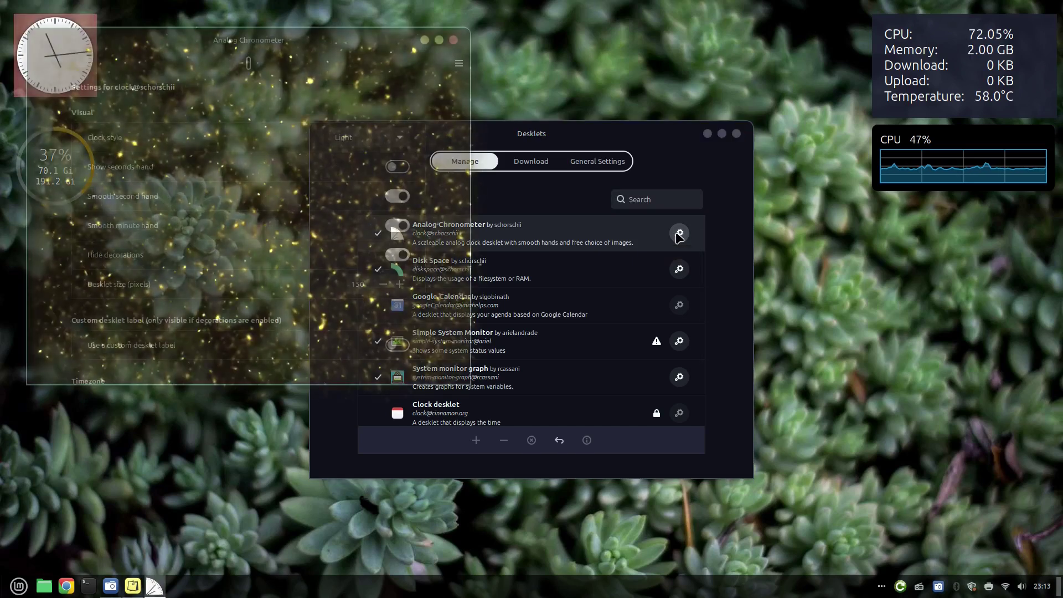
drag(287, 40, 464, 51)
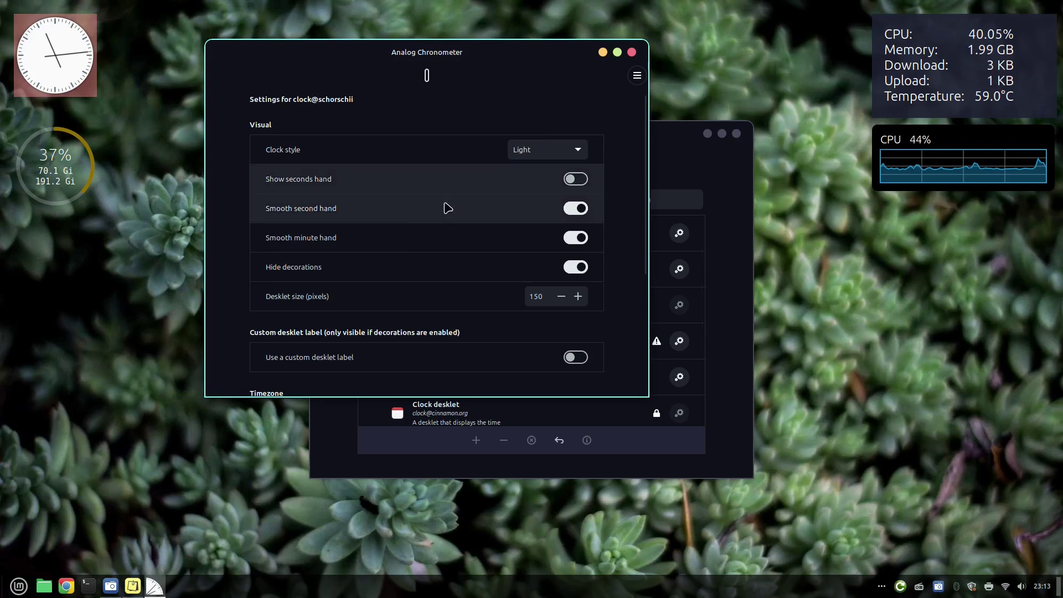
click(580, 153)
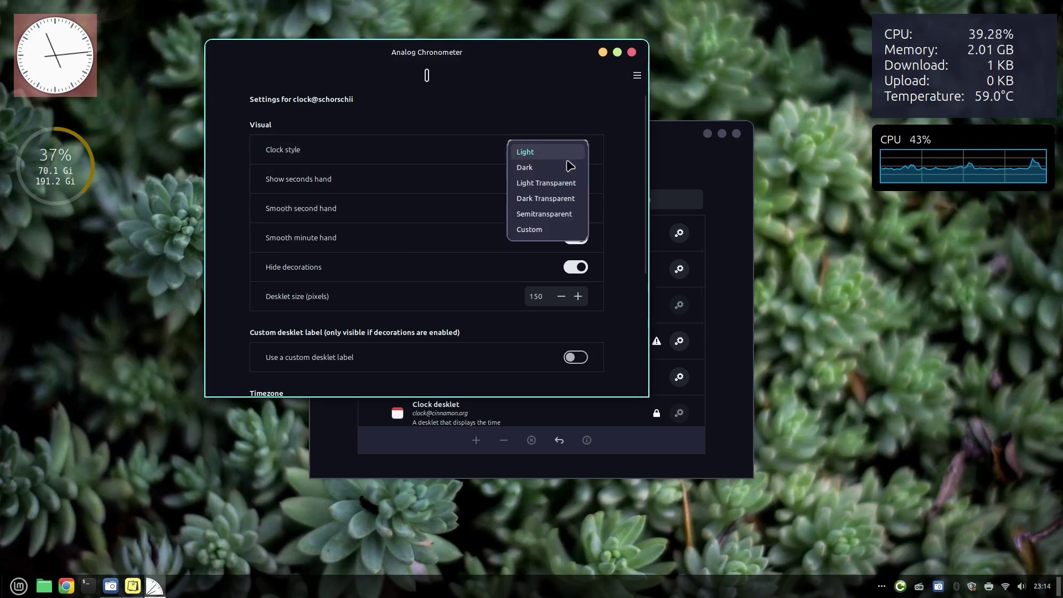
click(515, 109)
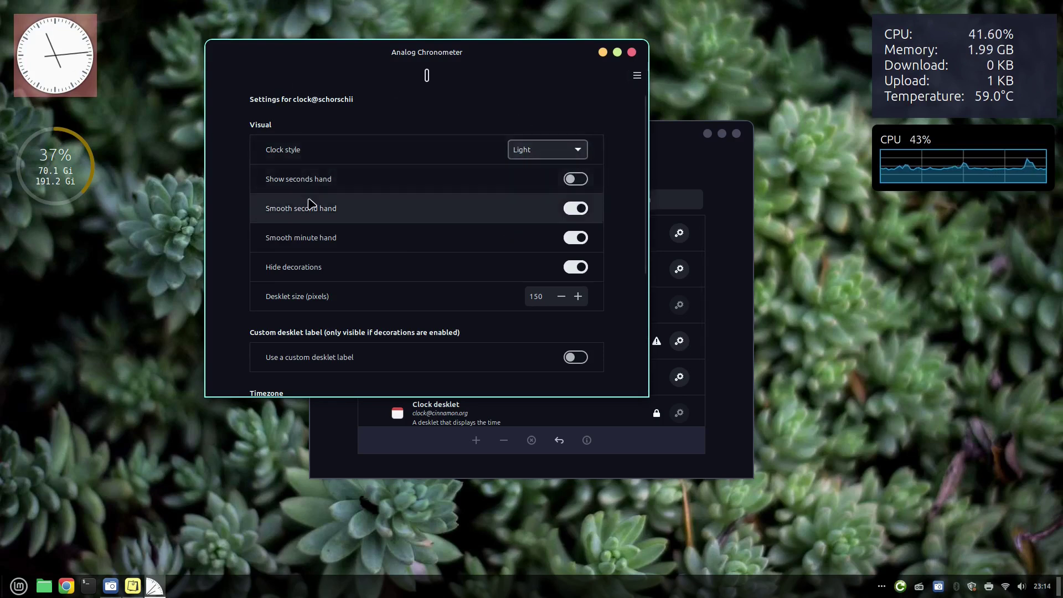
- Try showing the seconds hand and the decorations on the Analog Chronometer, restore both options, and close its settings
click(576, 179)
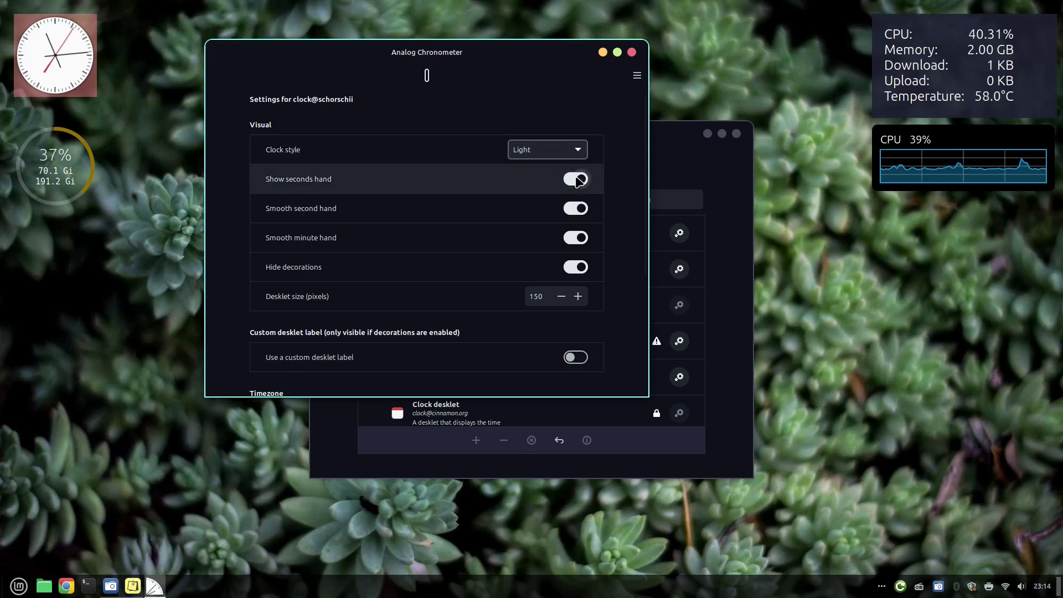
click(577, 179)
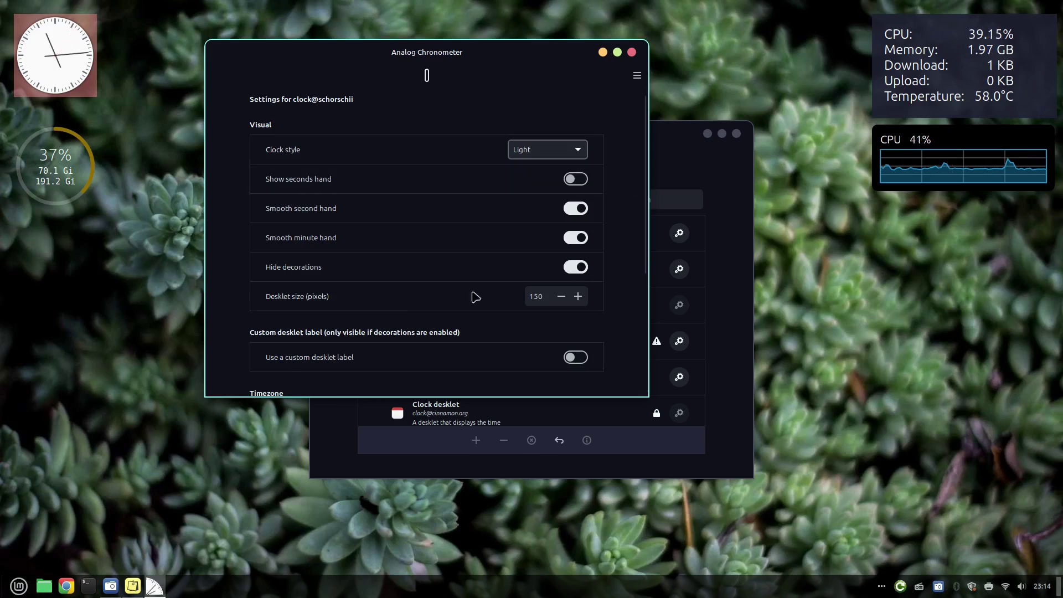
click(574, 267)
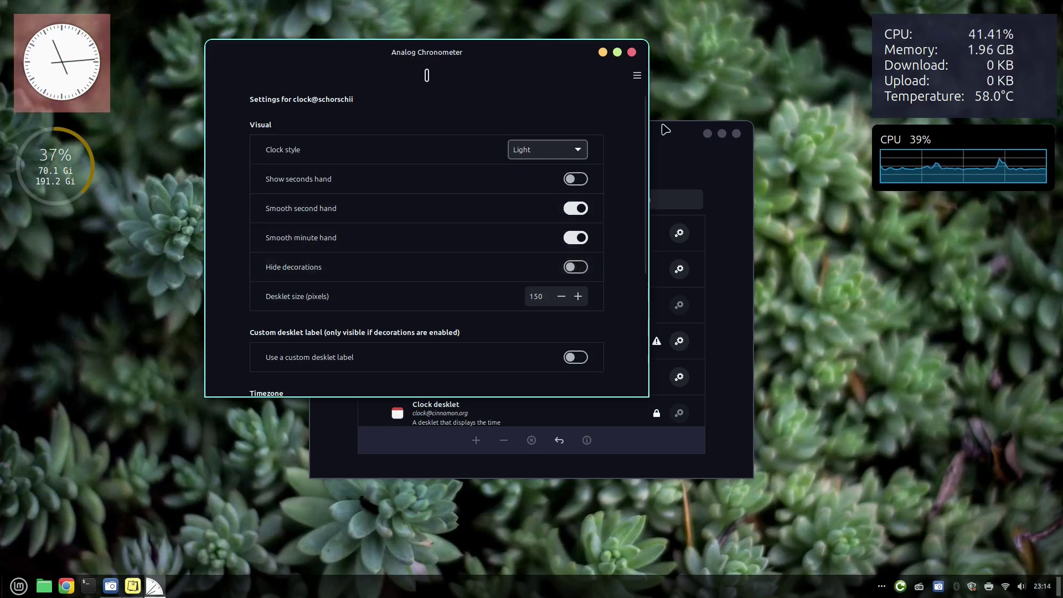
click(602, 52)
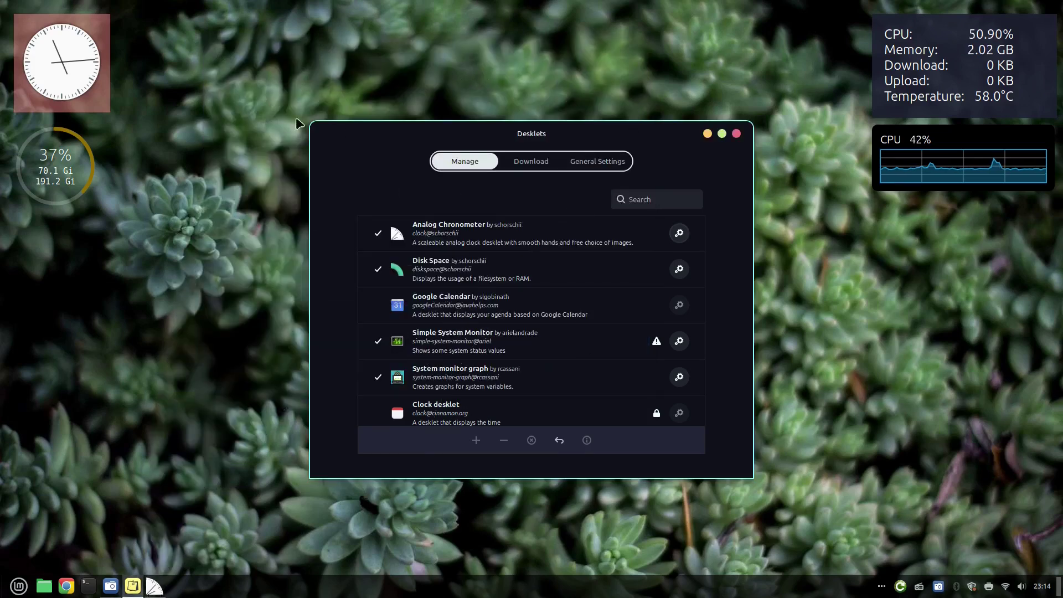
click(274, 121)
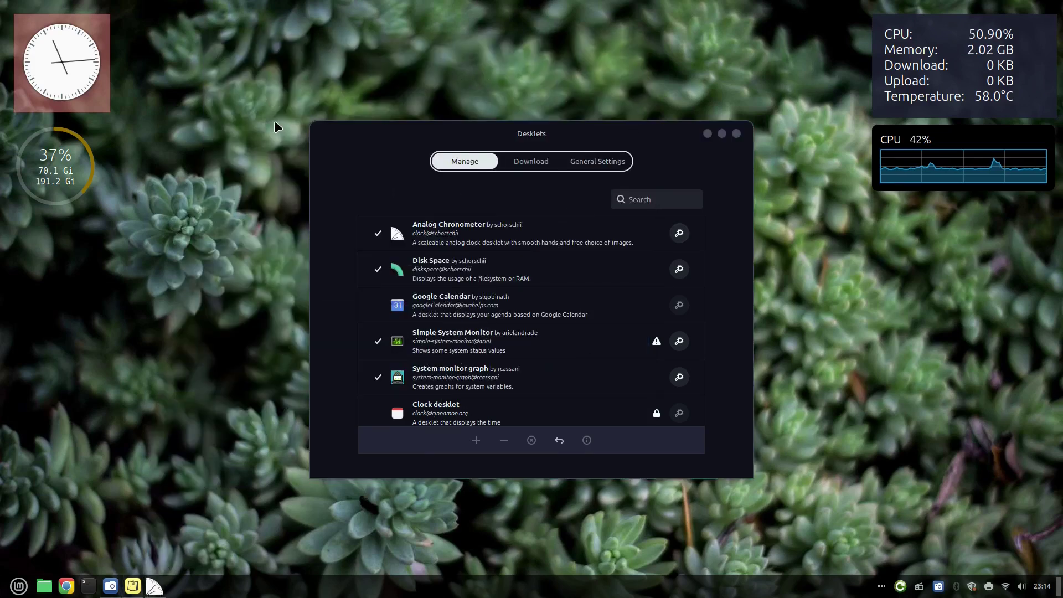
click(155, 585)
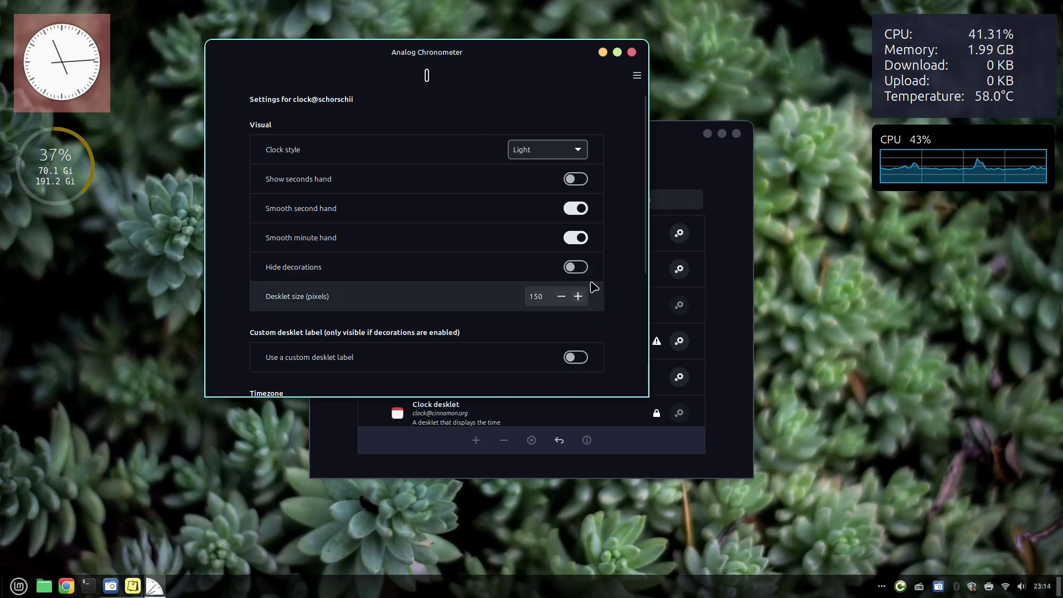
click(574, 267)
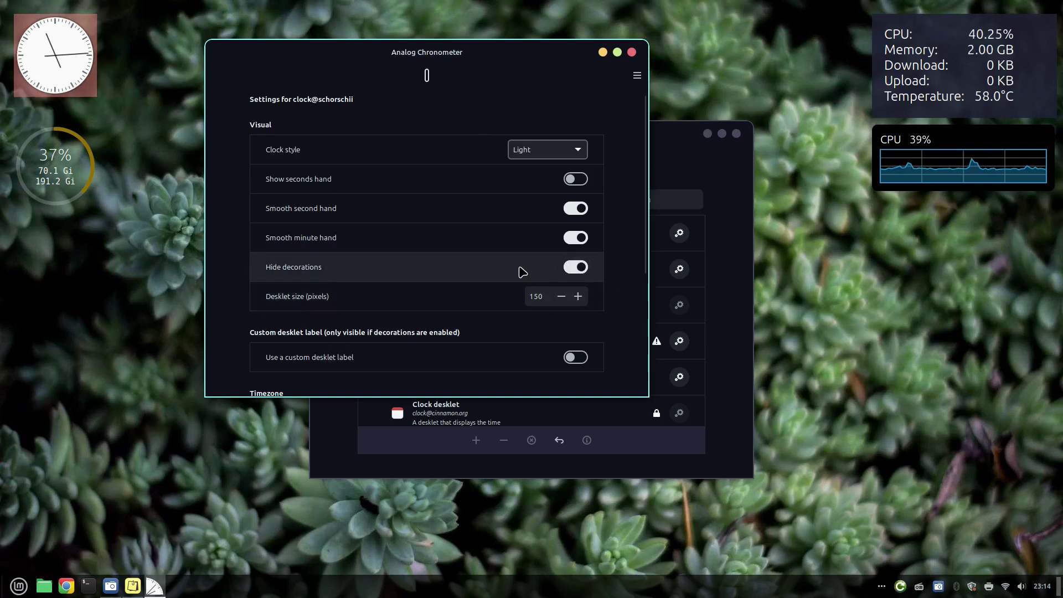
scroll(553, 332, down, 1)
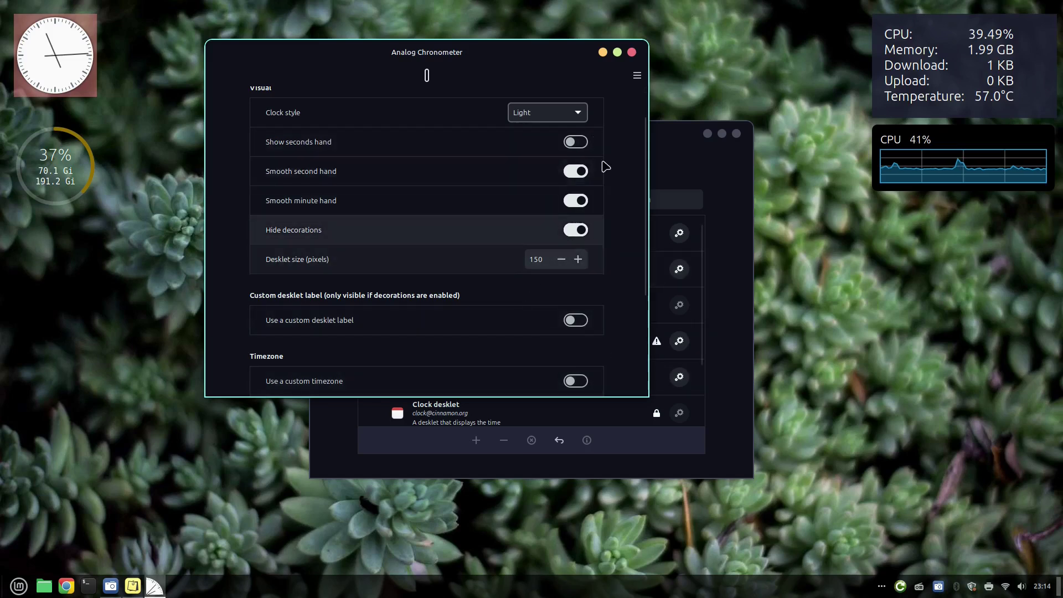
click(632, 52)
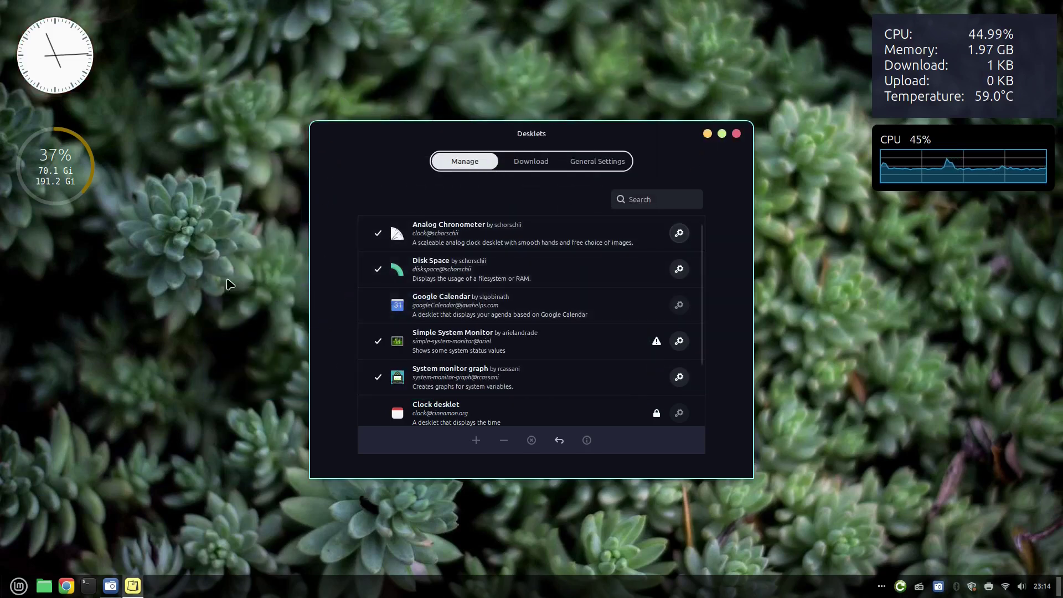
- Open the Disk Space desklet's settings and look through its general and visual options
click(678, 270)
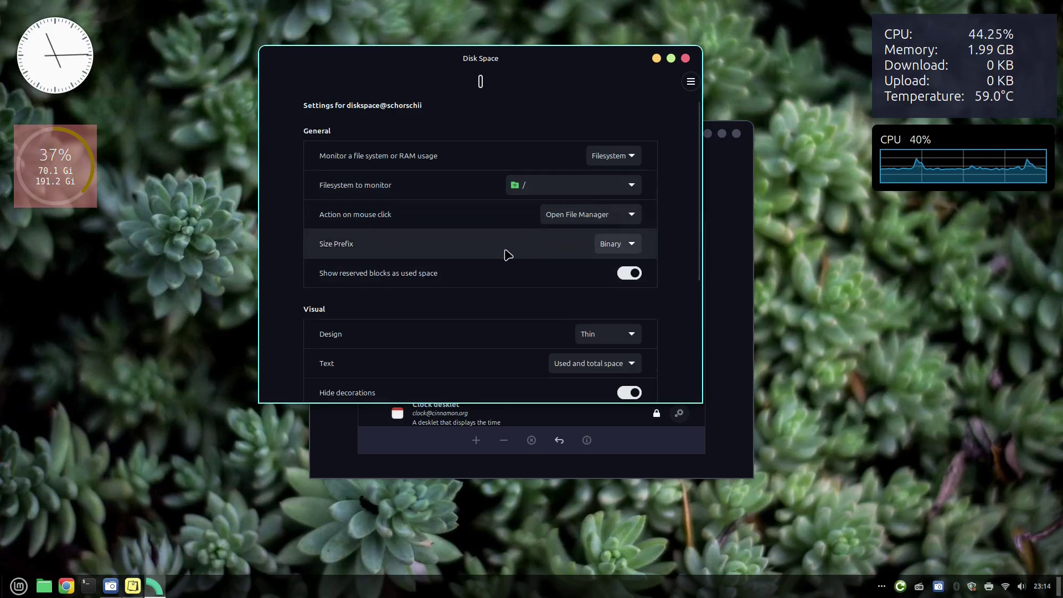
scroll(506, 252, down, 3)
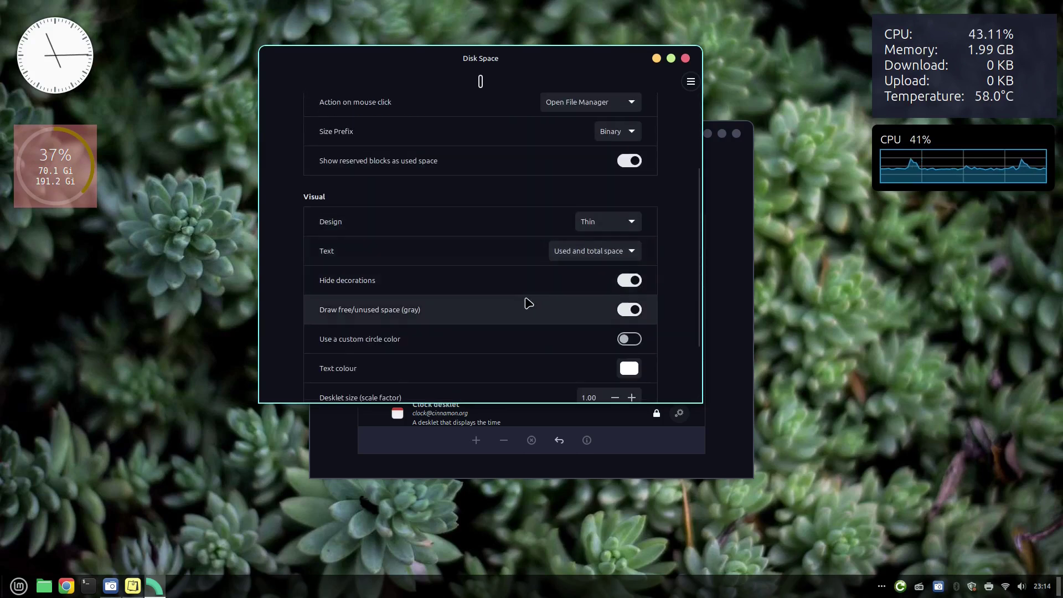
scroll(519, 285, down, 1)
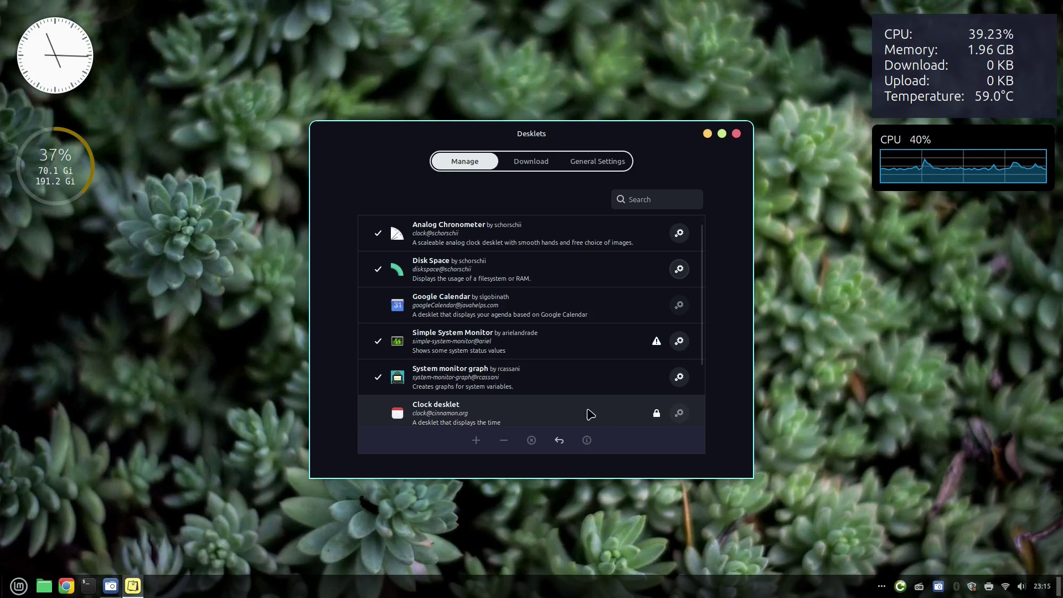
- Place the Clock desklet on the desktop below the CPU graph and remove it again
click(441, 420)
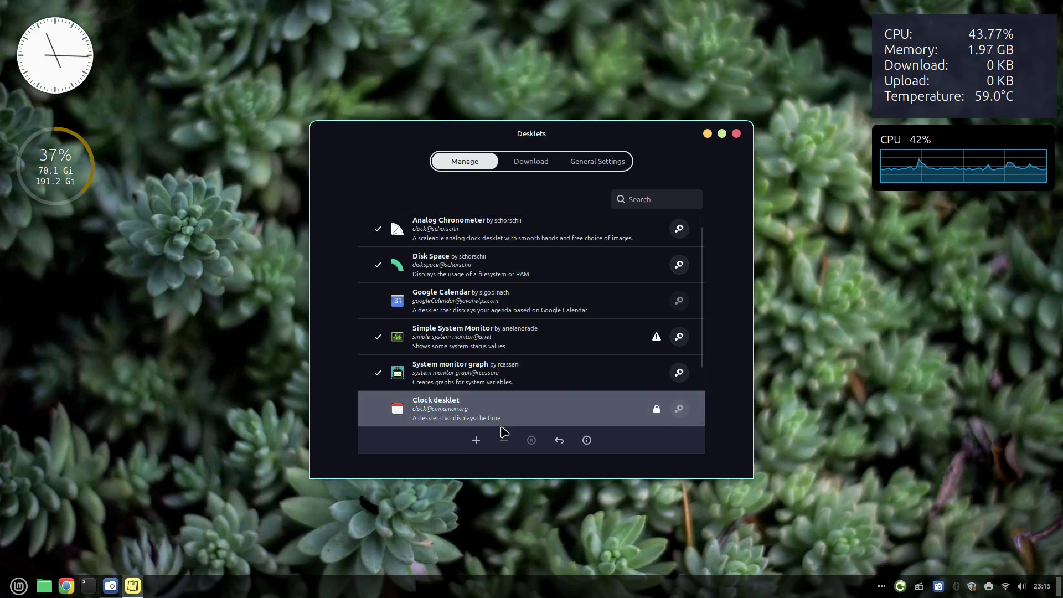
click(476, 440)
drag(125, 83, 1014, 240)
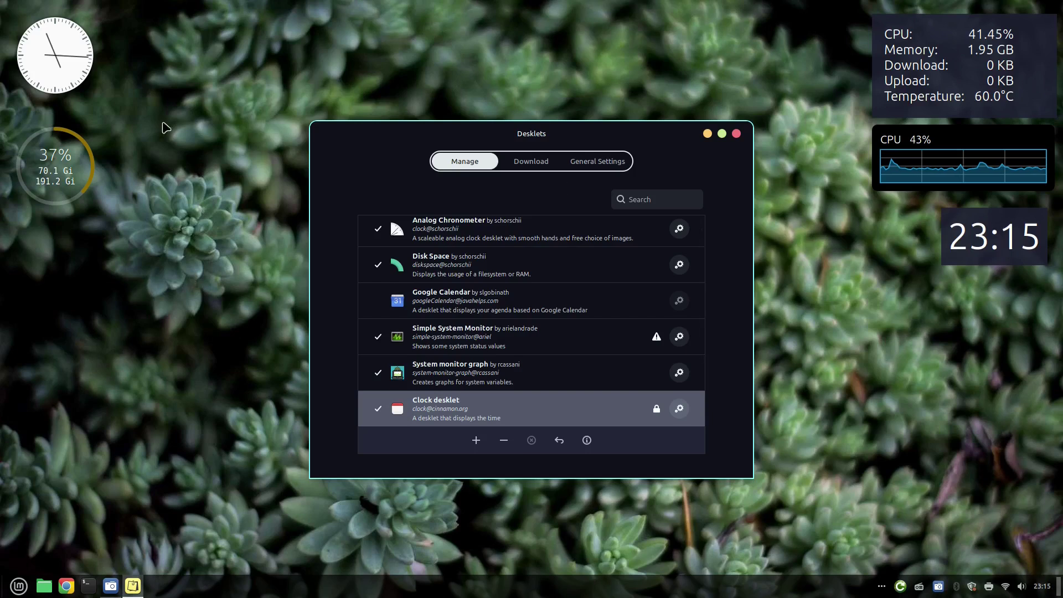
click(504, 444)
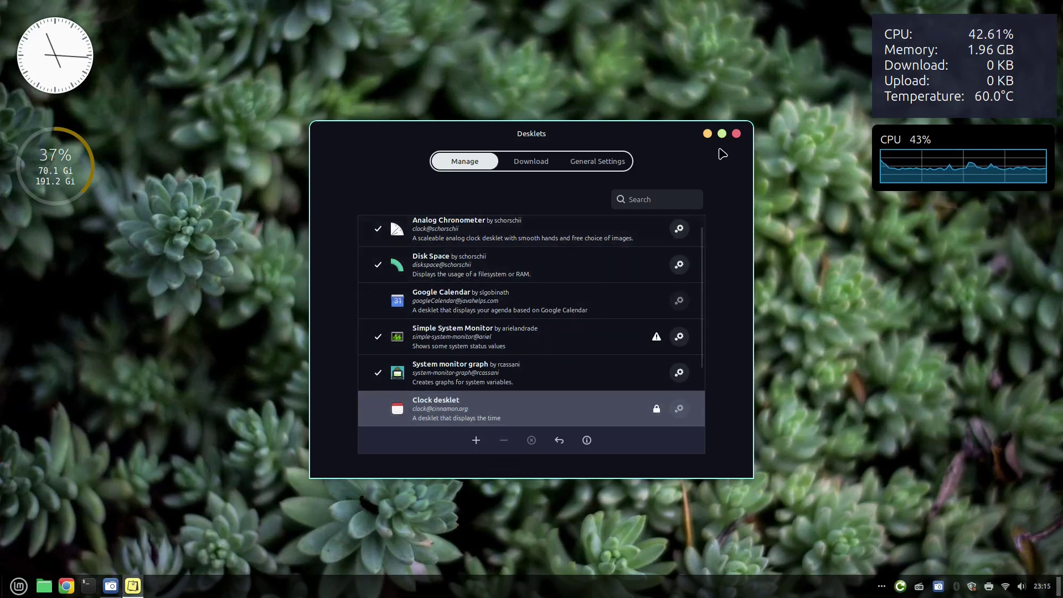
- Try locking the desklets in their current position in the general desklet settings, and unlock them again
click(604, 161)
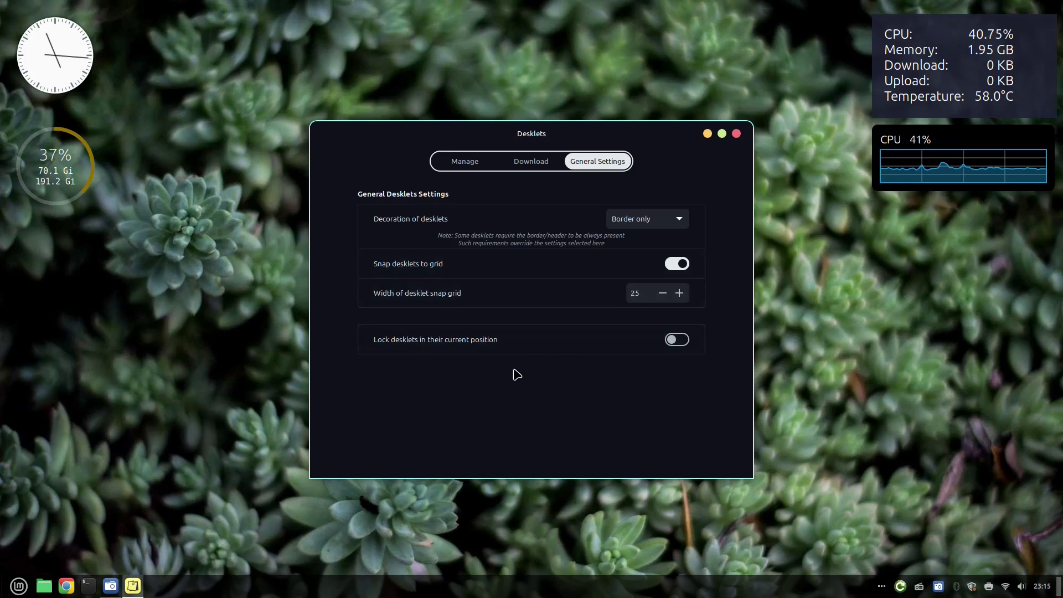
click(680, 343)
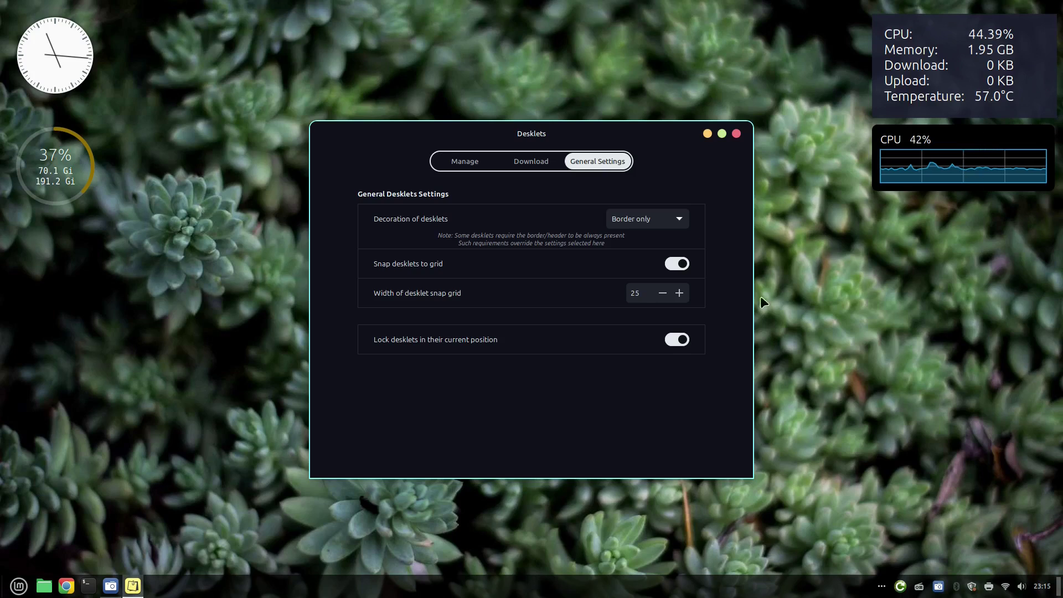
click(689, 340)
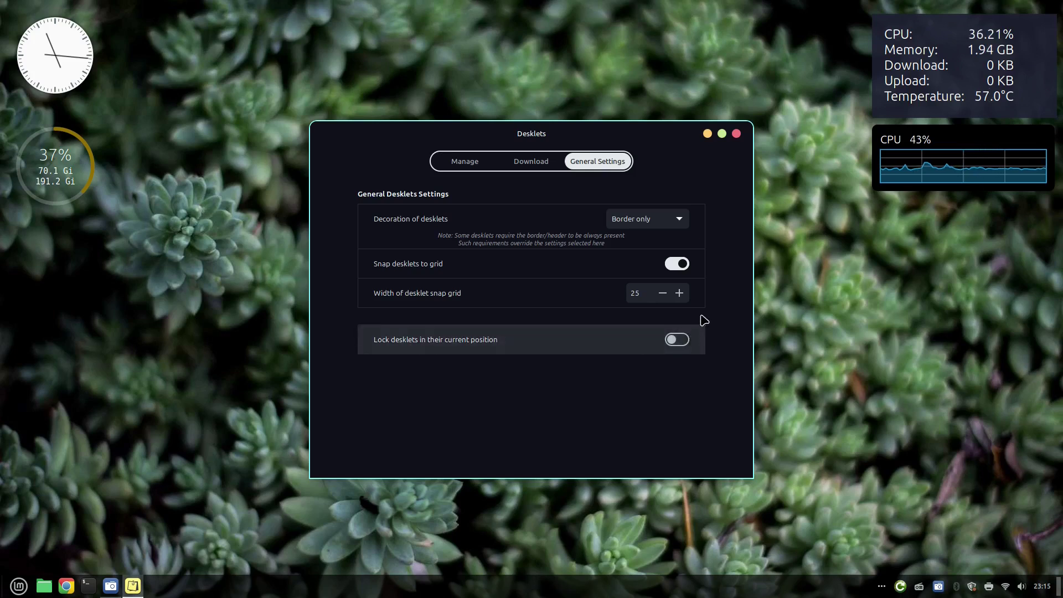
- Close the Desklets manager and open the Extensions manager by searching for it in the application menu
click(737, 135)
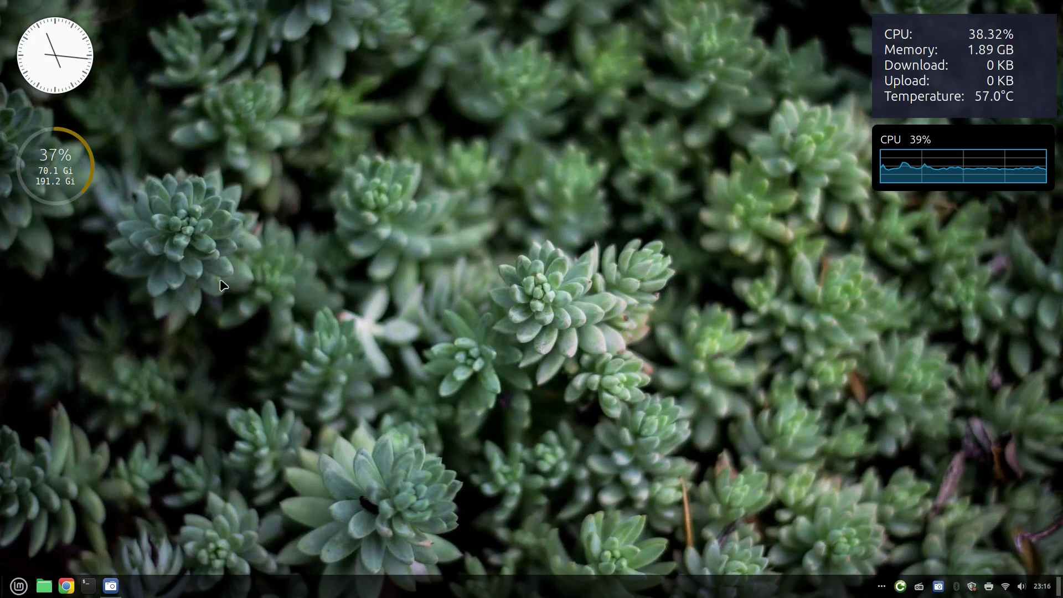
click(25, 590)
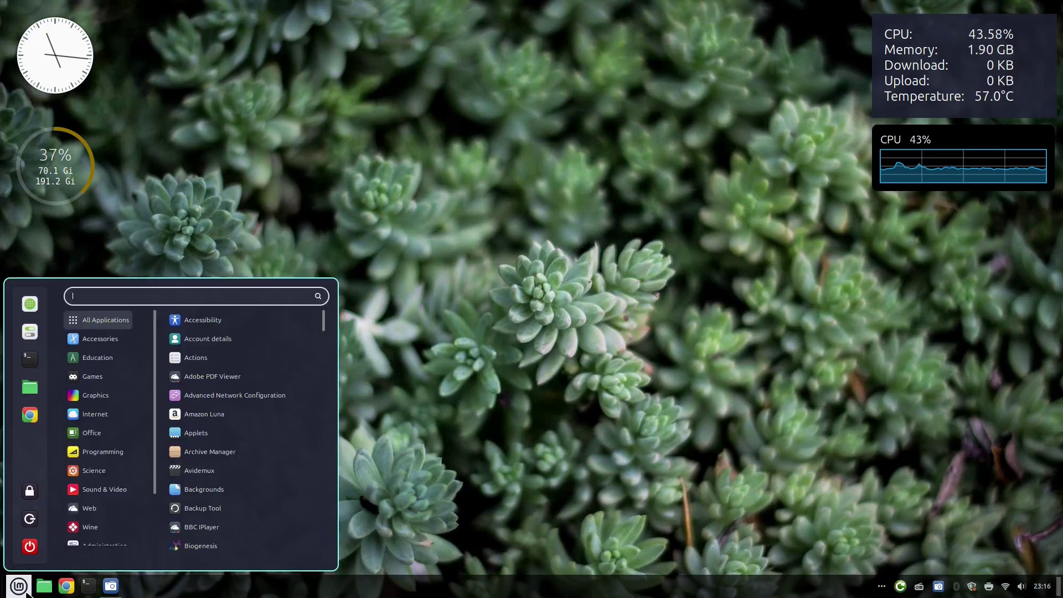
text(extensio)
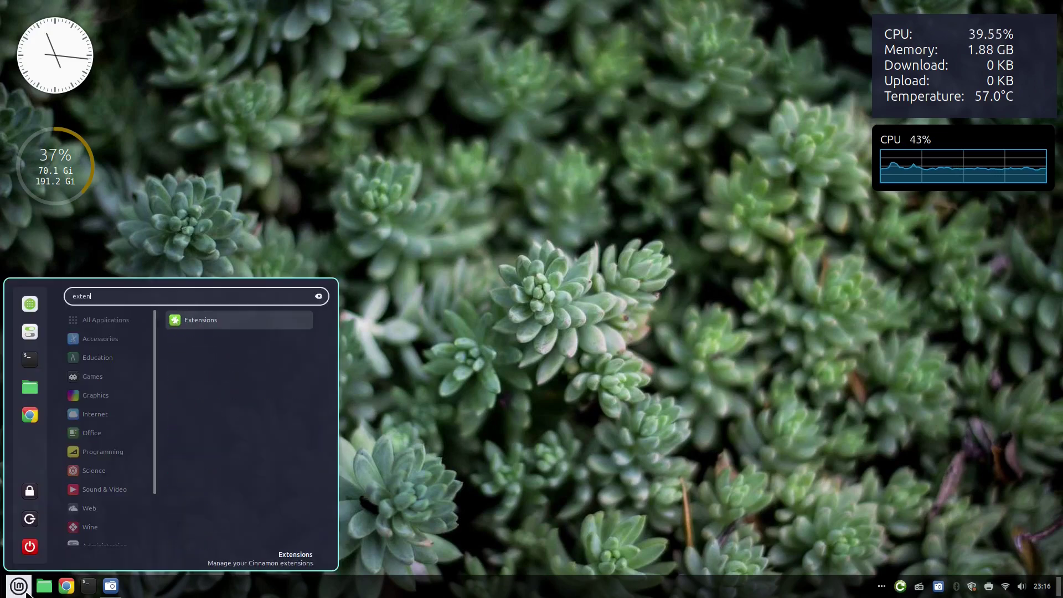
click(217, 330)
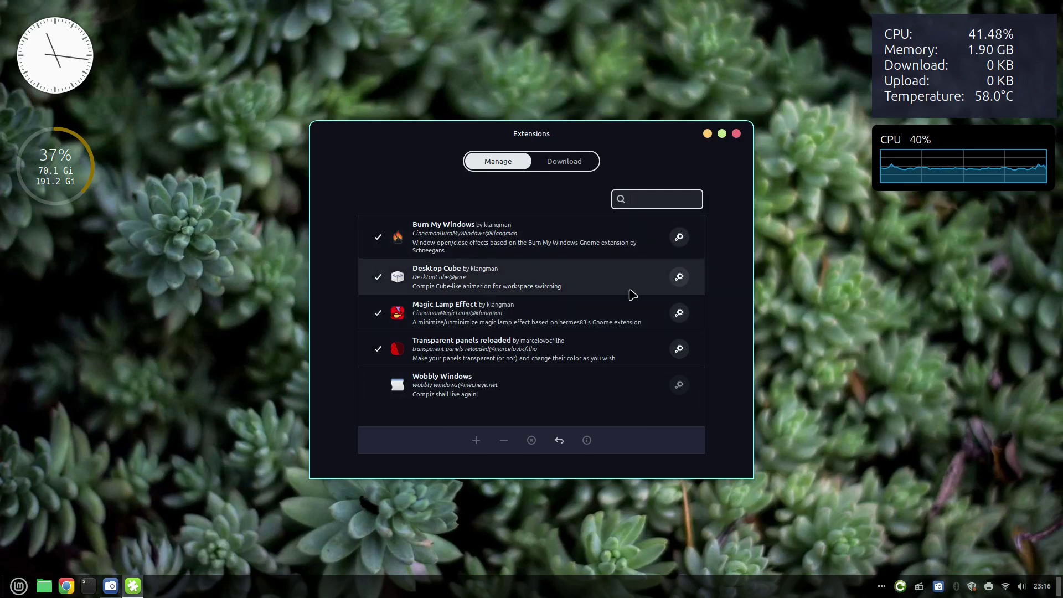
- Try the Wobbly Windows extension by enabling it and moving the Extensions window around, and disable it again
click(450, 392)
click(474, 441)
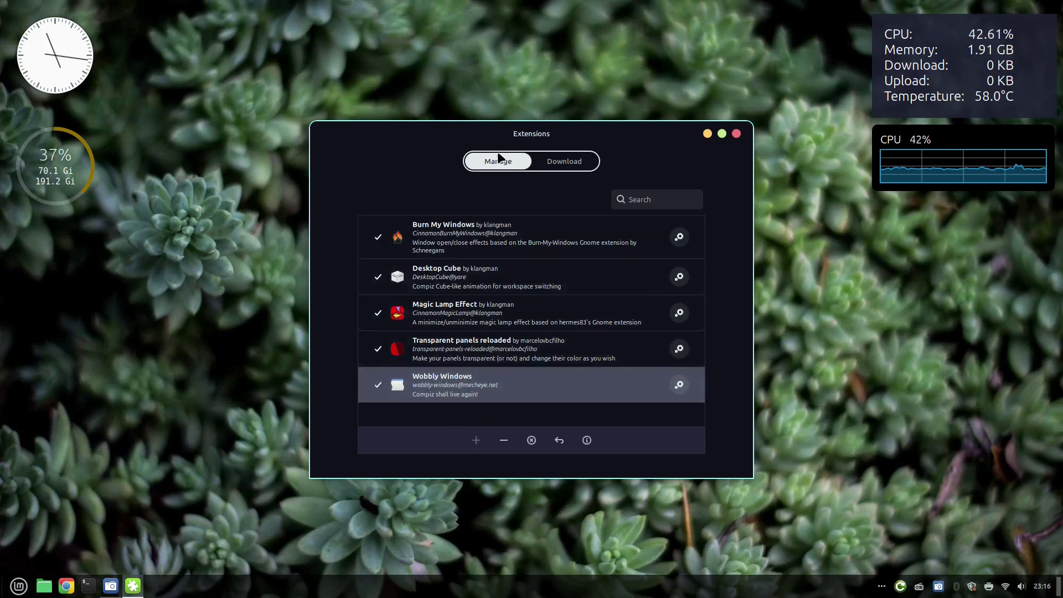
drag(571, 143, 415, 142)
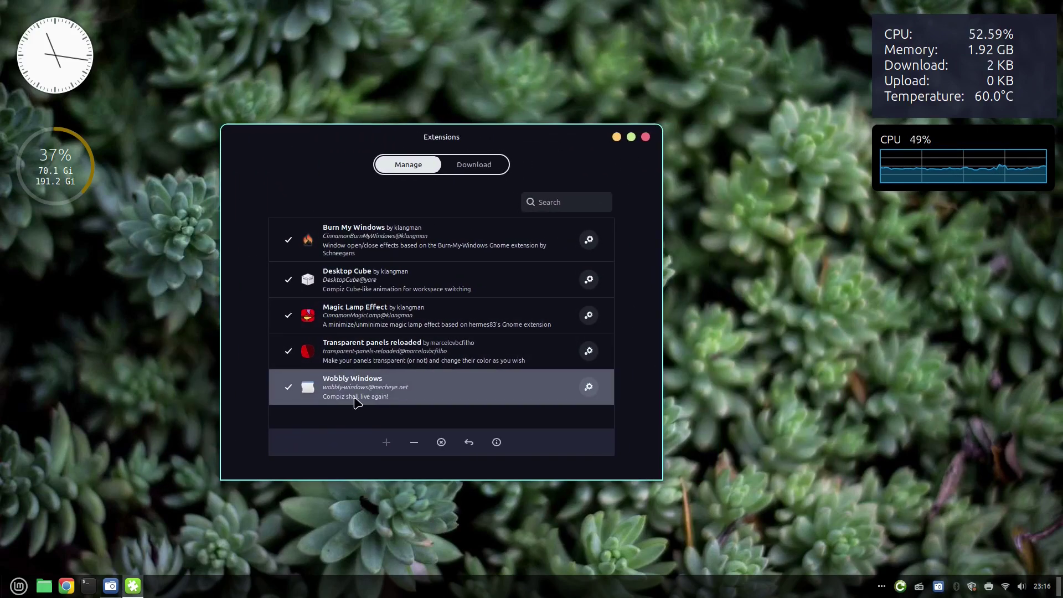
mouse_move(387, 127)
mouse_down()
mouse_move(603, 138)
mouse_move(396, 83)
mouse_move(380, 105)
mouse_move(367, 174)
mouse_move(368, 134)
mouse_up()
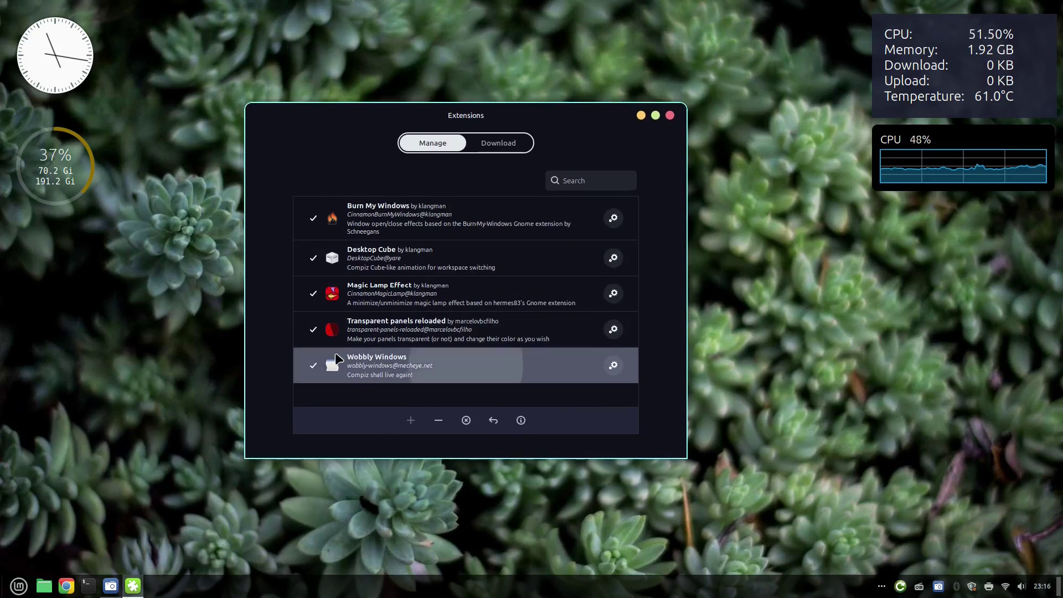
click(440, 422)
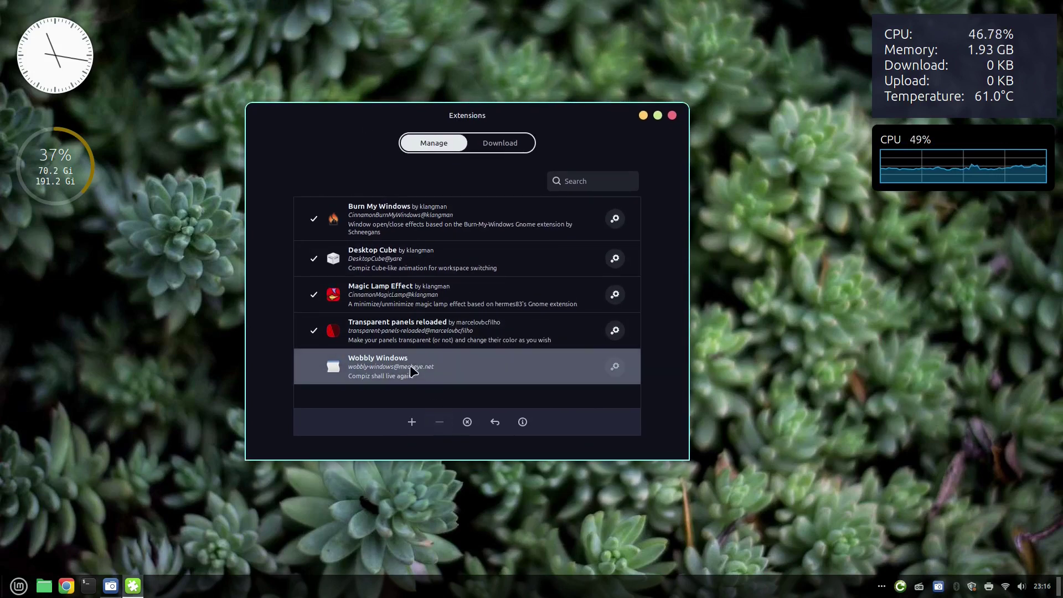
- Select the Burn My Windows extension and preview its effects by opening and closing the Home folder window
click(427, 221)
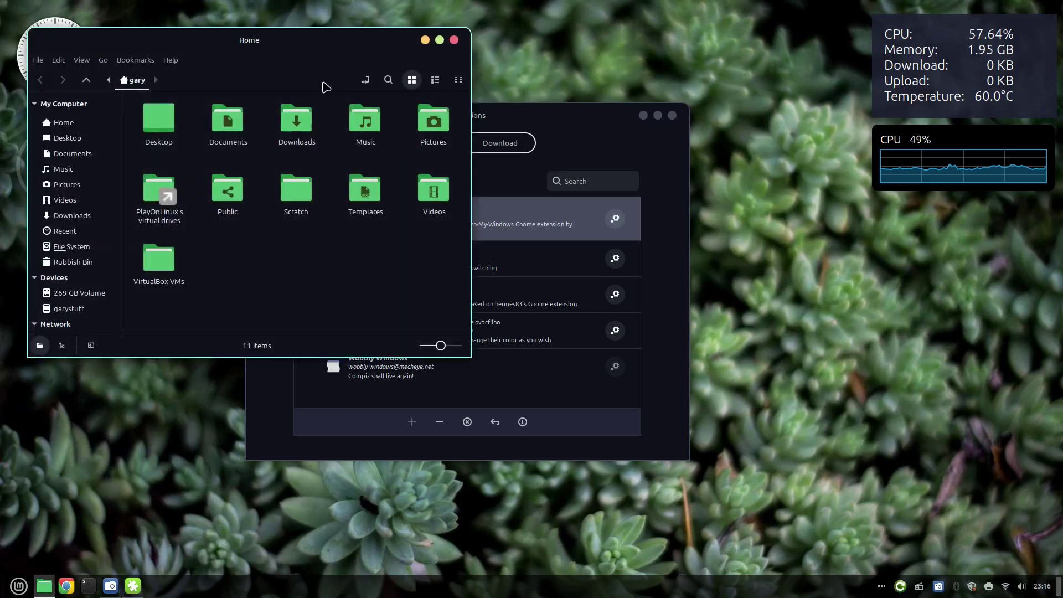
click(454, 41)
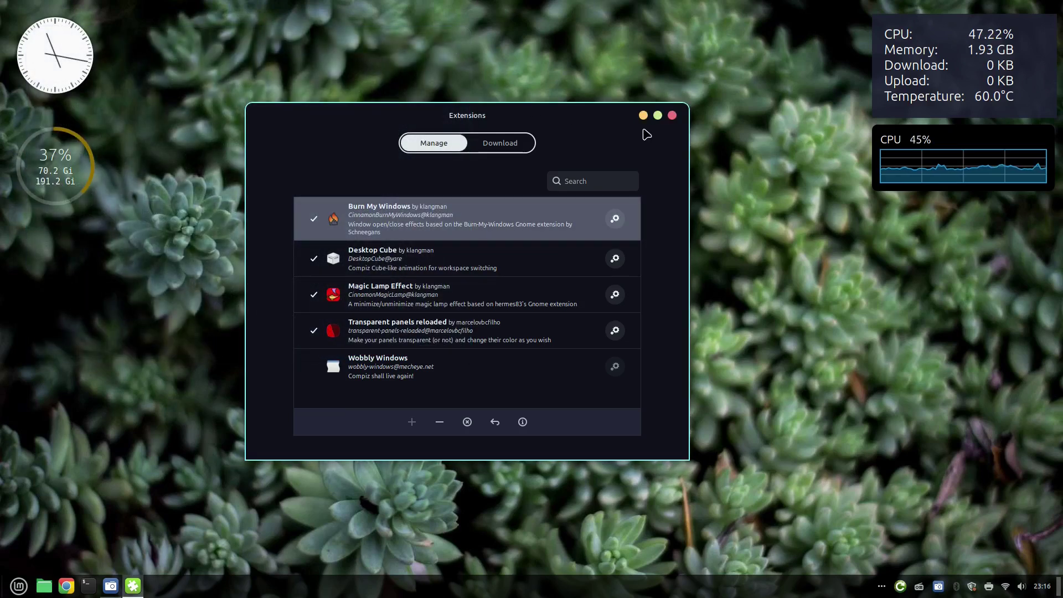
- Set both the open and close window effects of Burn My Windows to Pixel Wheel
click(615, 219)
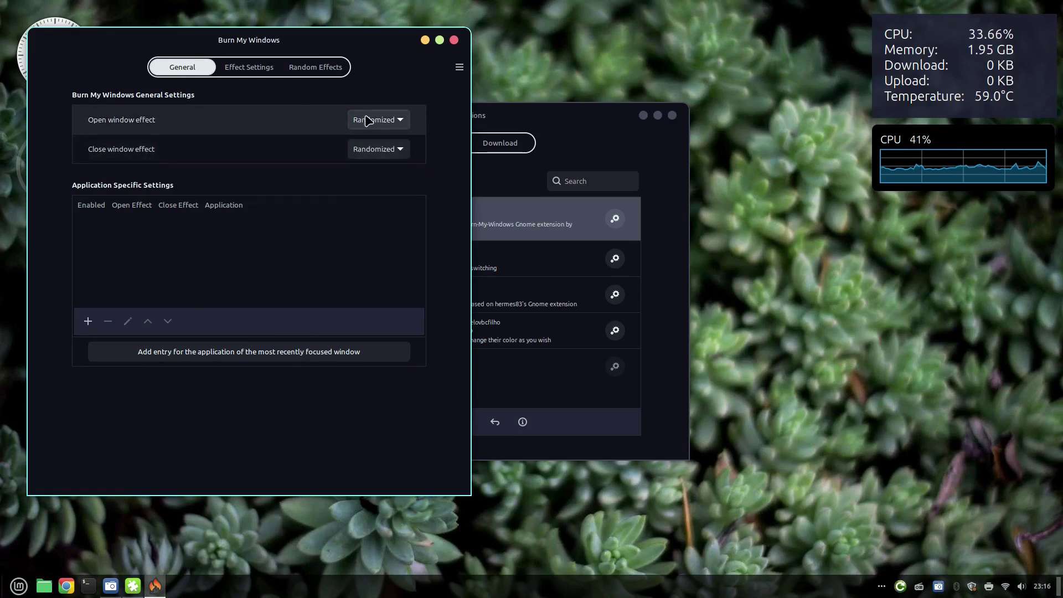
click(401, 121)
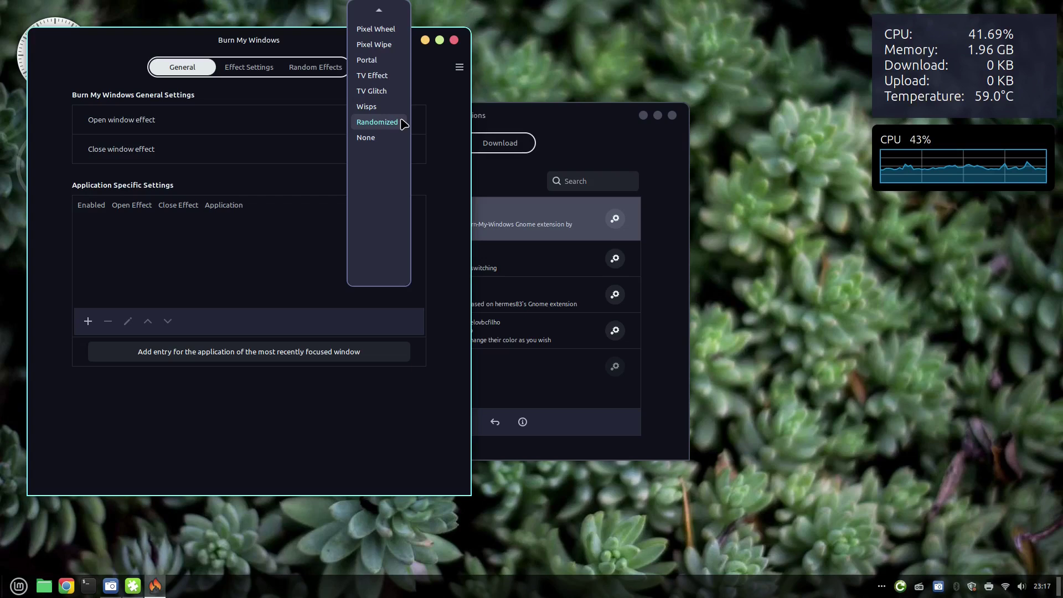
click(388, 30)
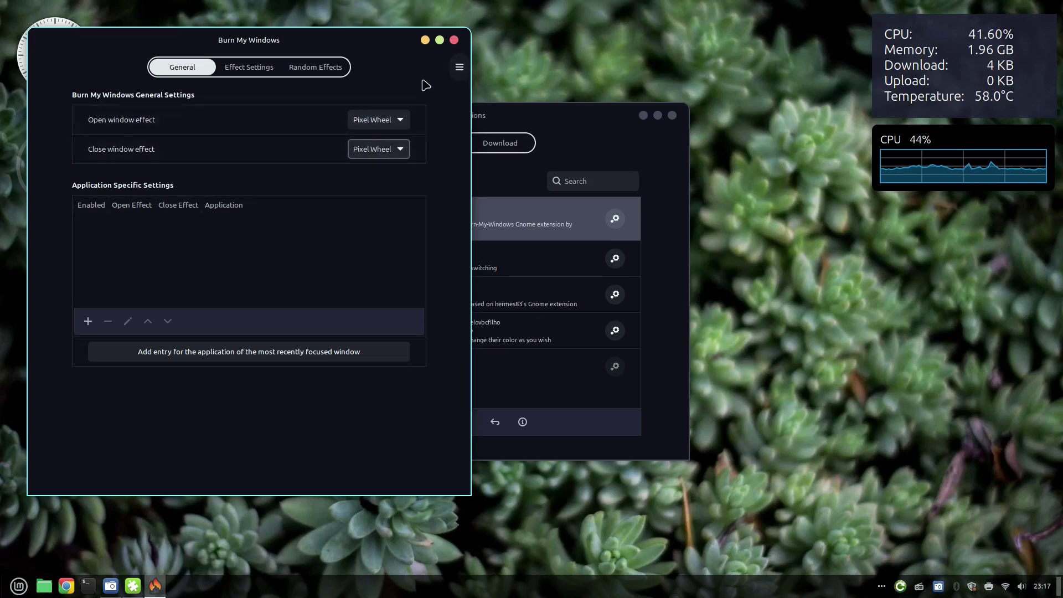
- Reopen the Burn My Windows settings and look at its effect-specific settings before returning to the general ones
click(454, 41)
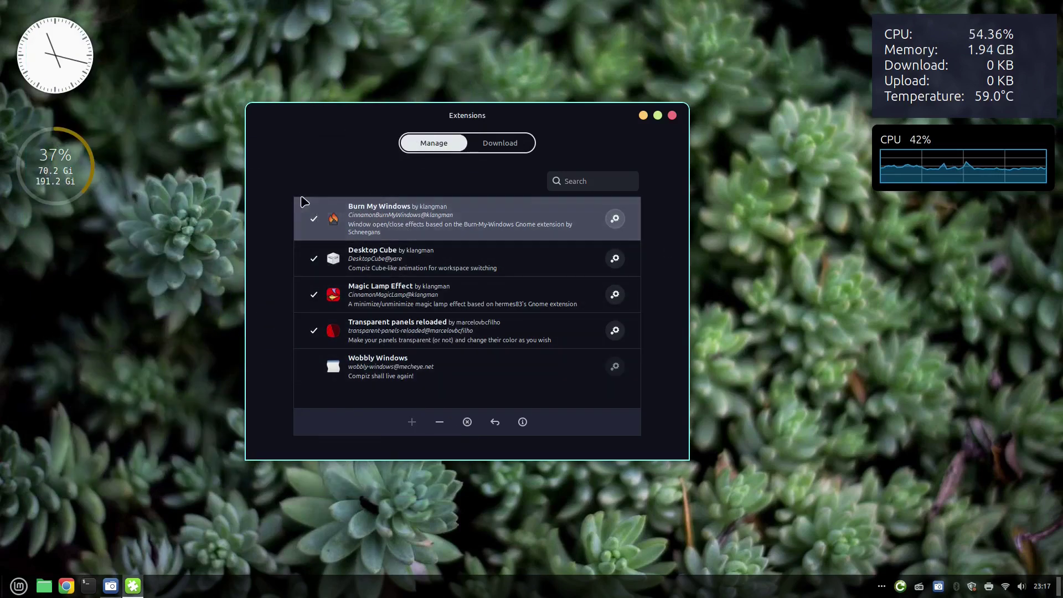
double_click(423, 209)
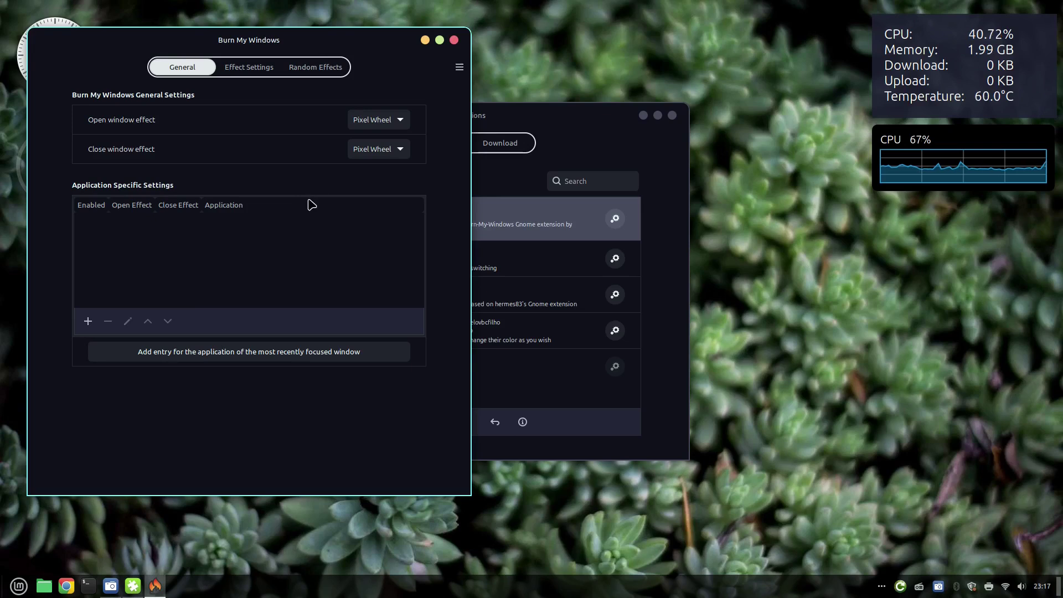
click(250, 69)
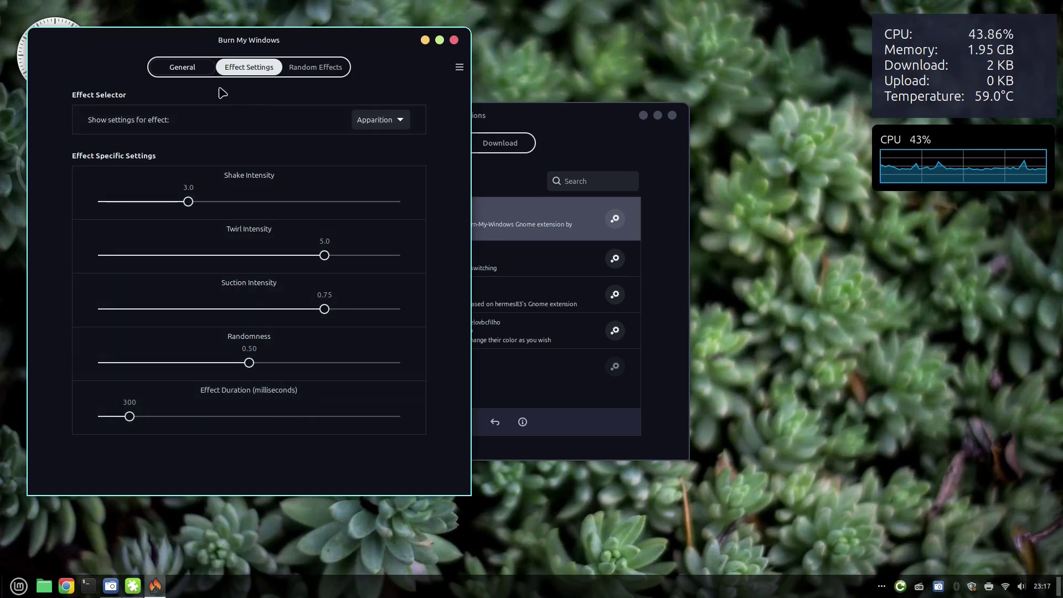
click(182, 67)
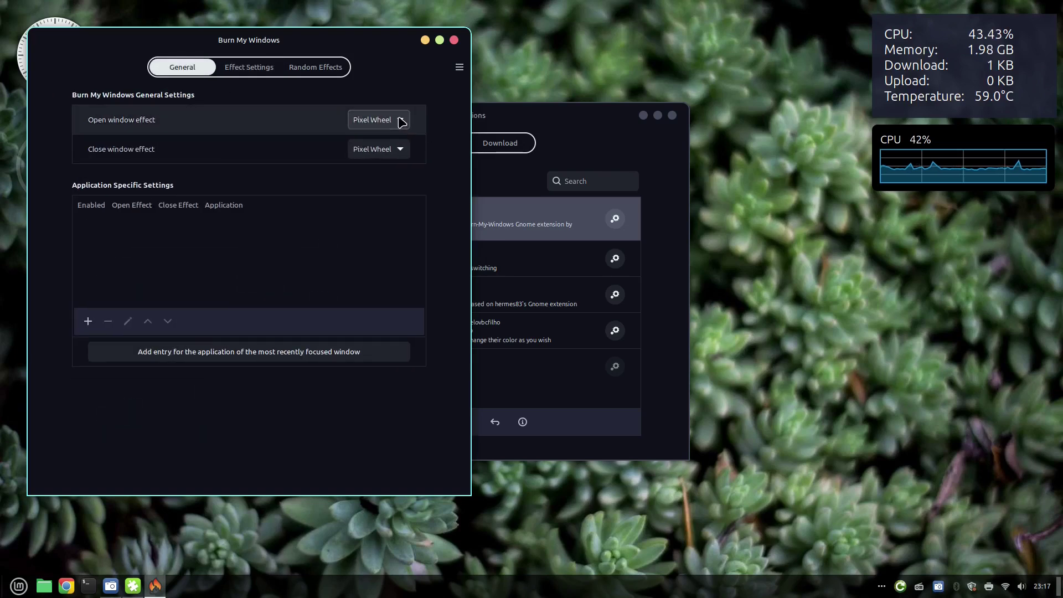
- Set both the open and close window effects to Randomized and review which effects the random sets include
click(402, 121)
click(398, 219)
click(404, 149)
click(397, 248)
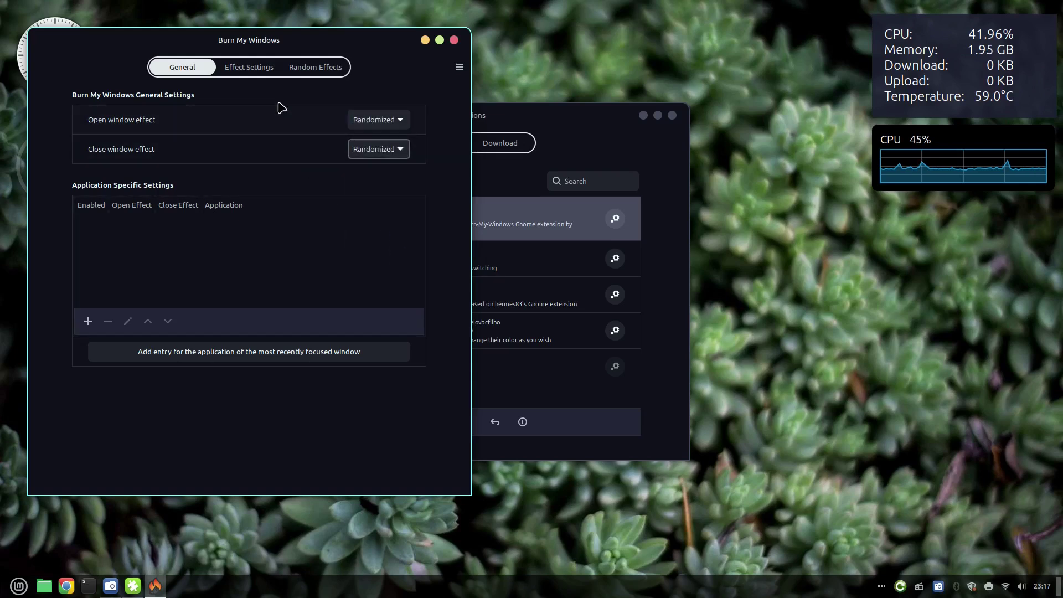
click(315, 69)
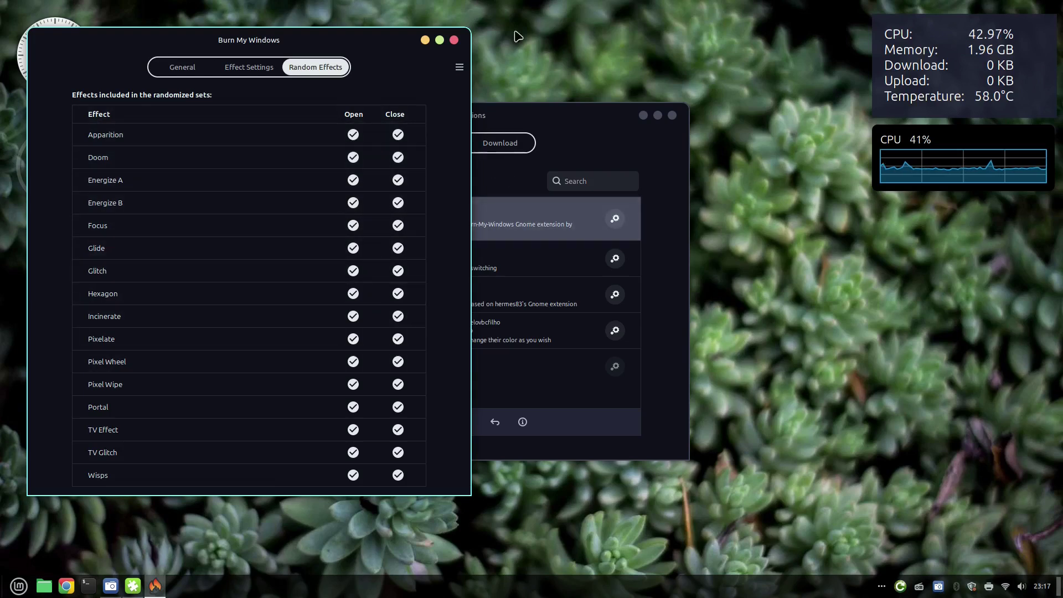
click(454, 40)
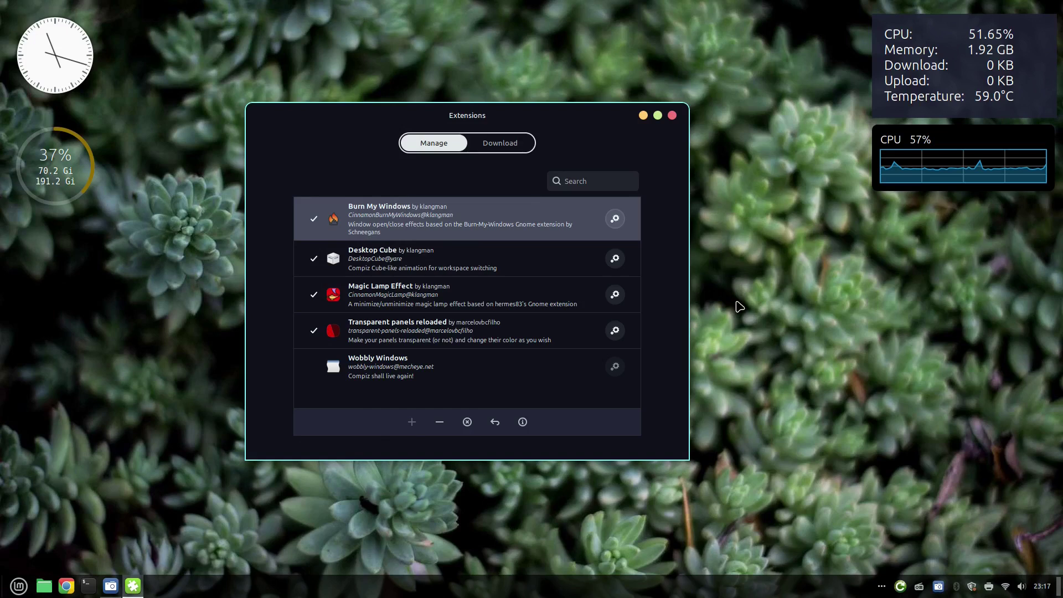
- Select the Desktop Cube extension and preview its animation by switching through the workspaces to Workspace 4 and back to the first
click(437, 267)
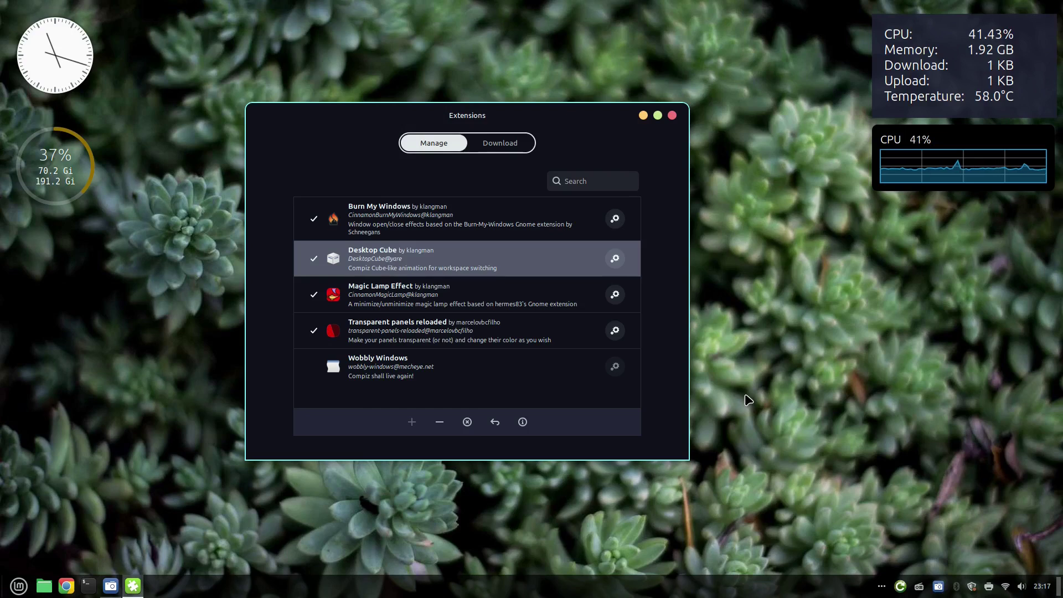
key(ctrl+alt+Right)
key(ctrl+alt+Right)
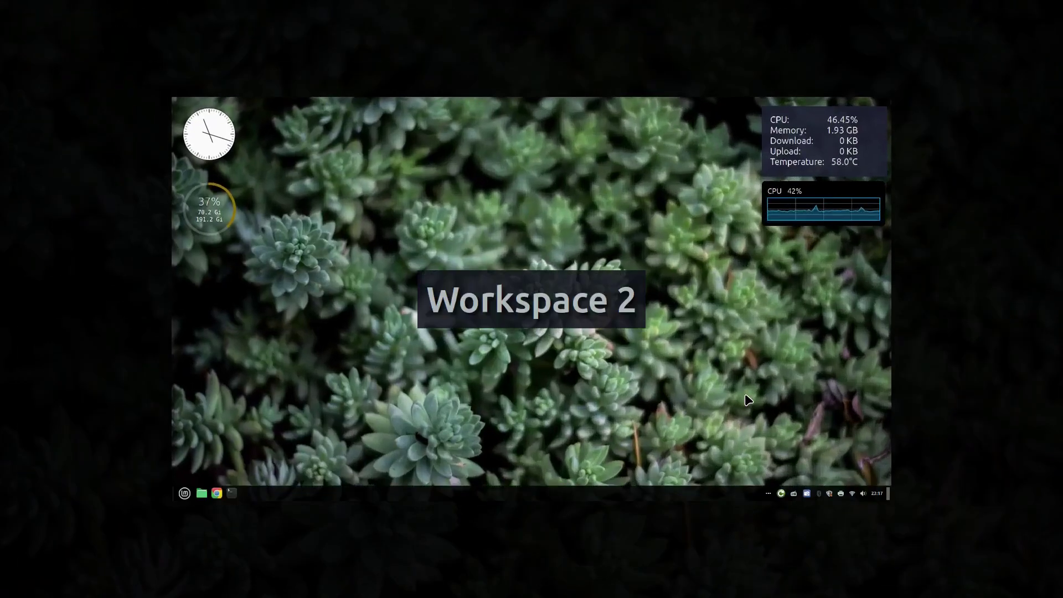
key(ctrl+alt+Right)
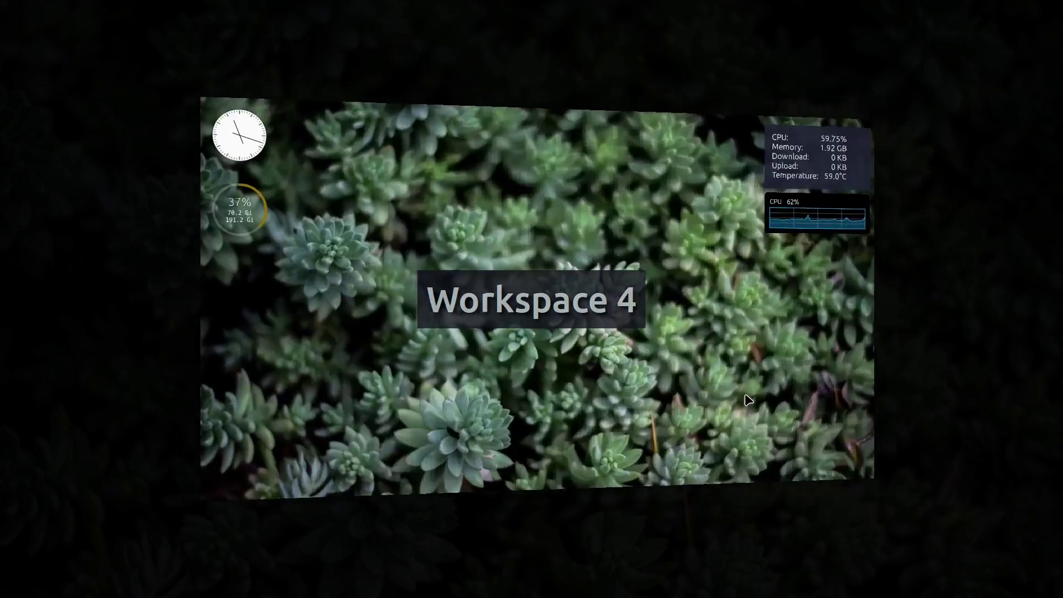
key(ctrl+alt+Left)
key(ctrl+alt+Left)
key(ctrl+alt+Left)
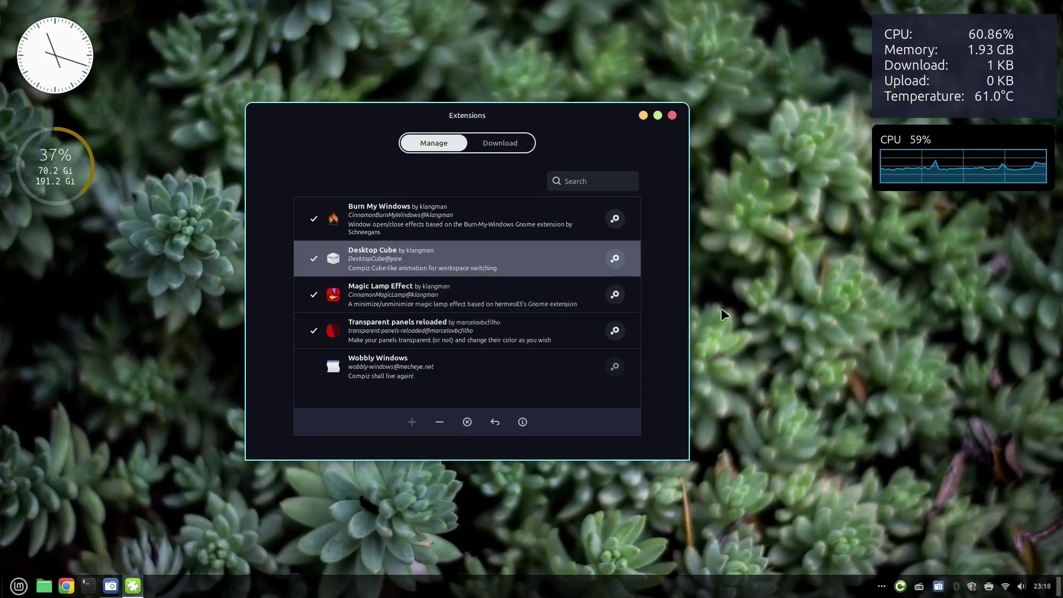
- Open the Desktop Cube settings, set the scale effect to Circ and close the settings
click(618, 261)
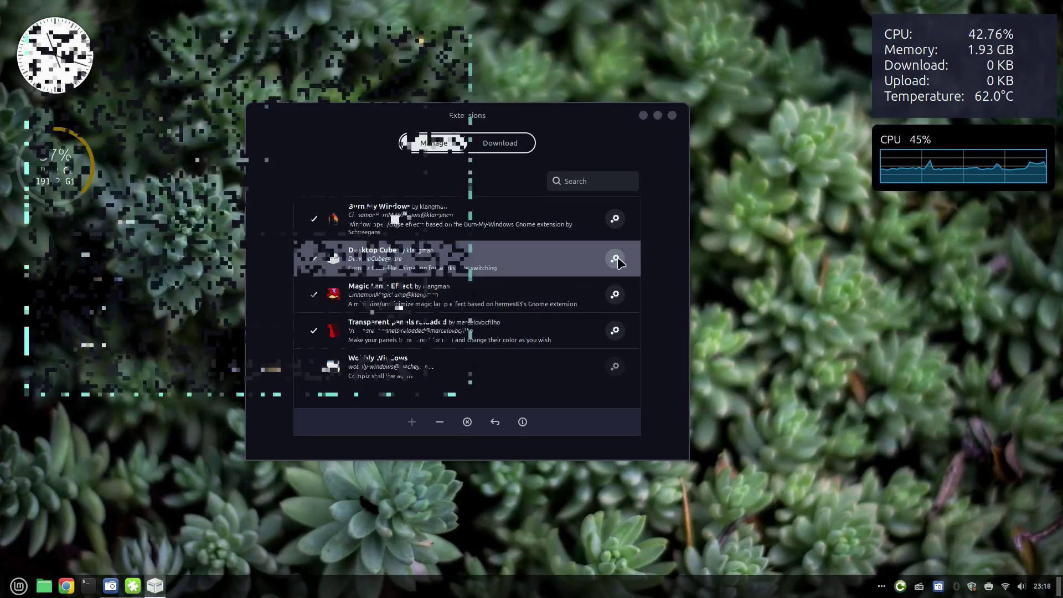
drag(303, 45, 502, 102)
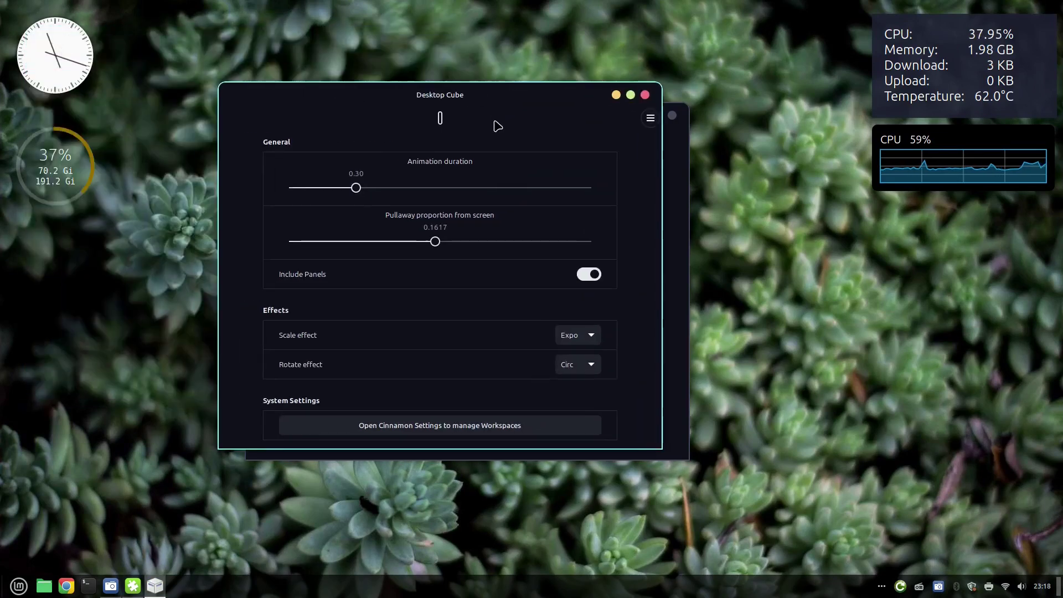
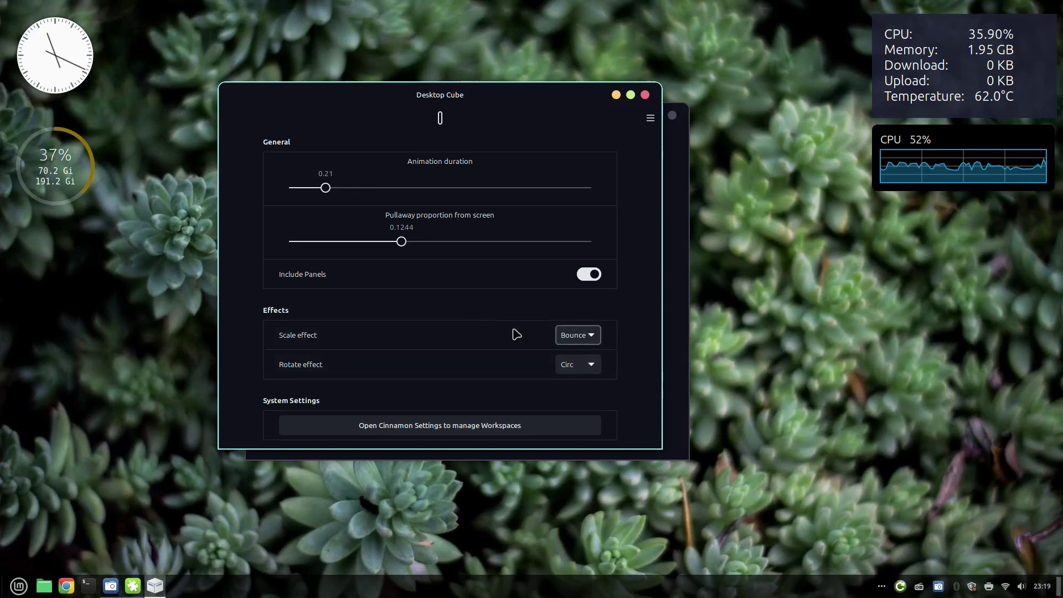
click(580, 338)
click(570, 352)
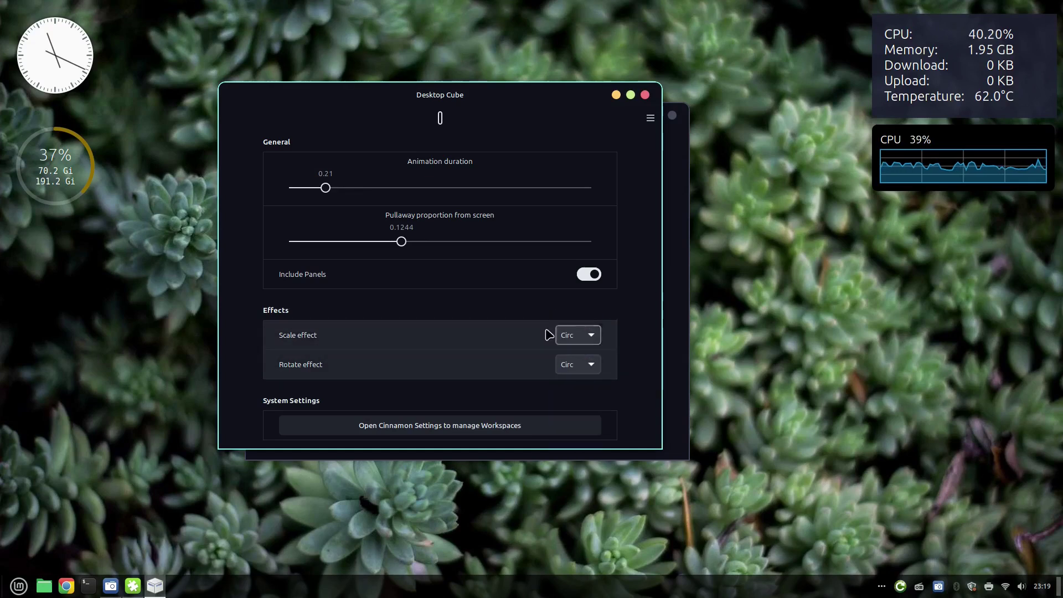
click(645, 96)
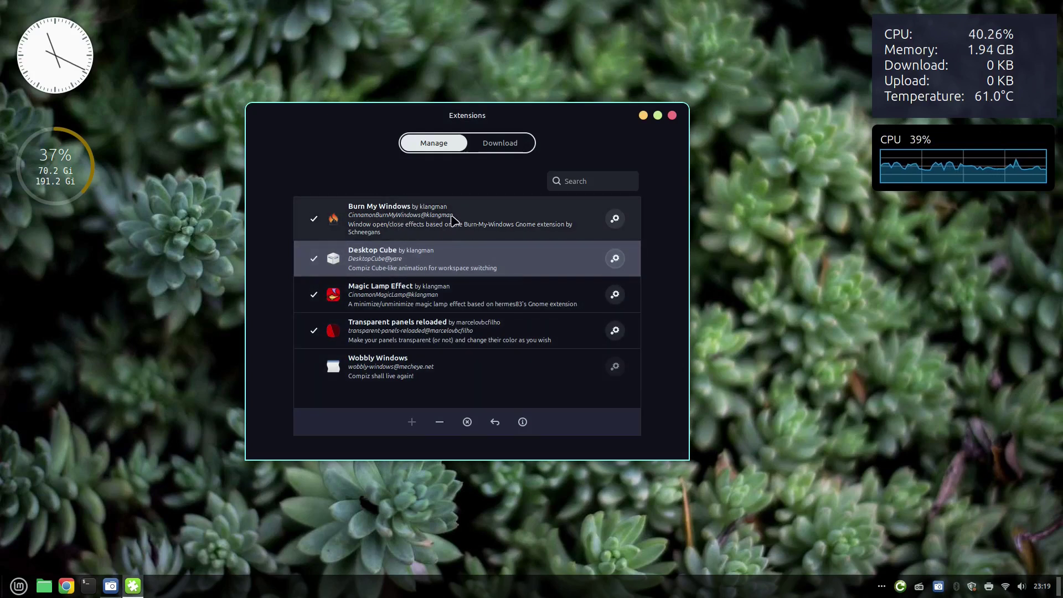
- Select the Magic Lamp Effect extension and preview it by minimising and restoring the Home folder window
click(397, 297)
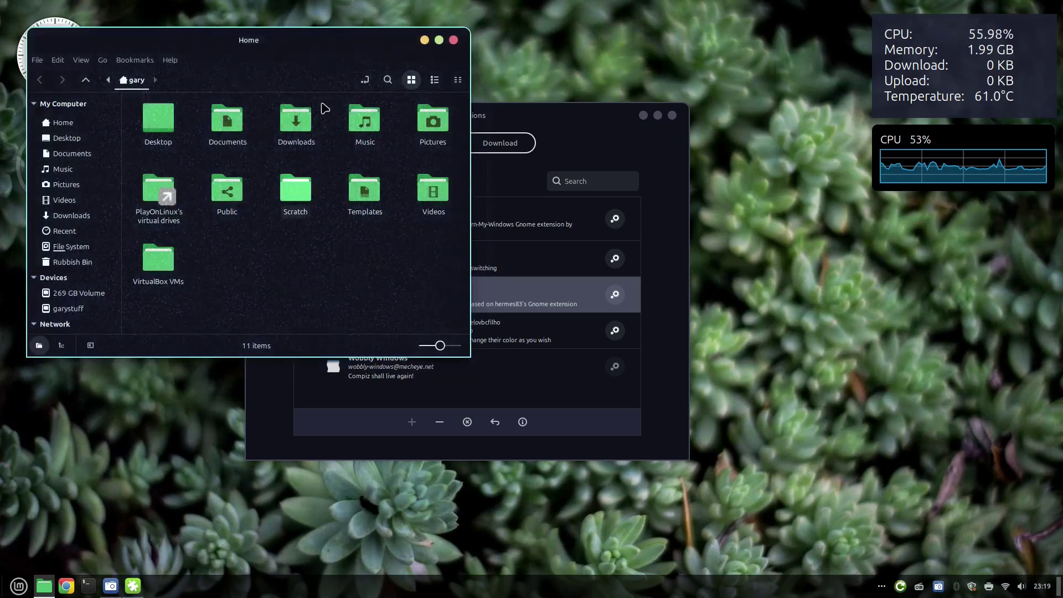
click(424, 41)
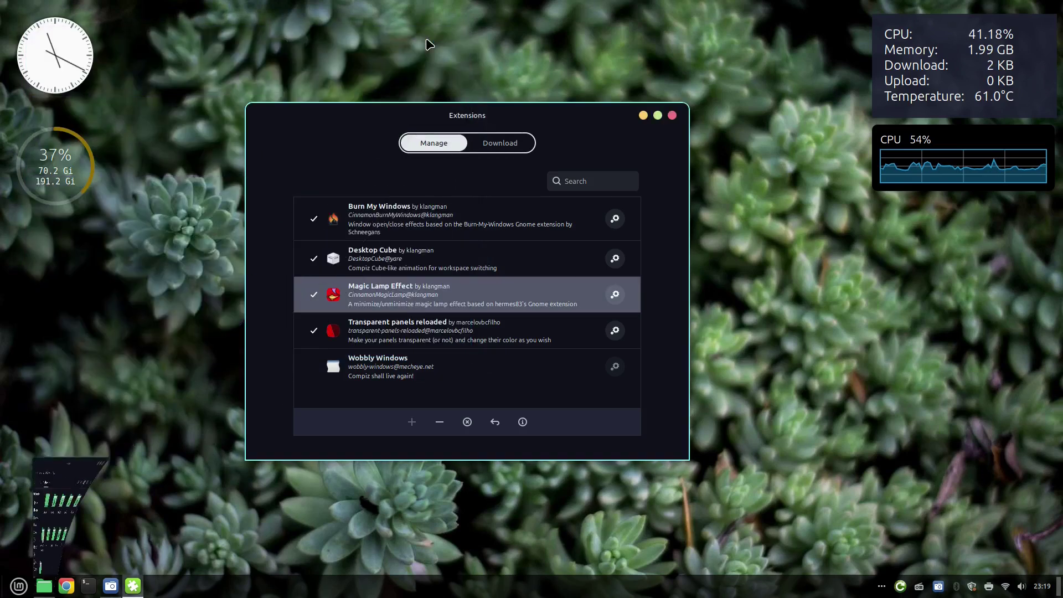
click(44, 588)
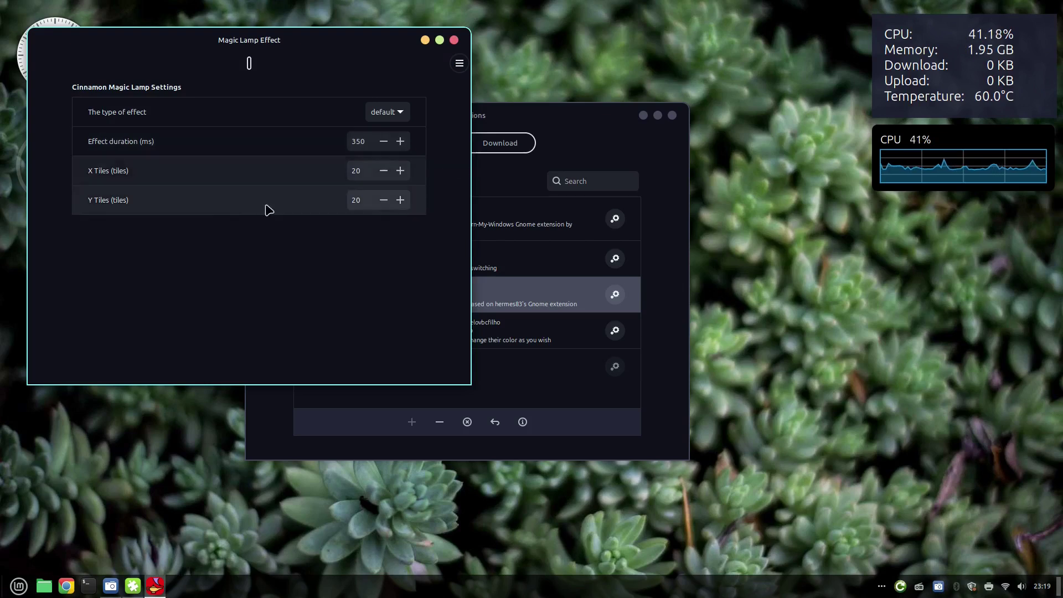
- Check the available effect types in the Magic Lamp Effect settings and close them without changing anything
click(394, 113)
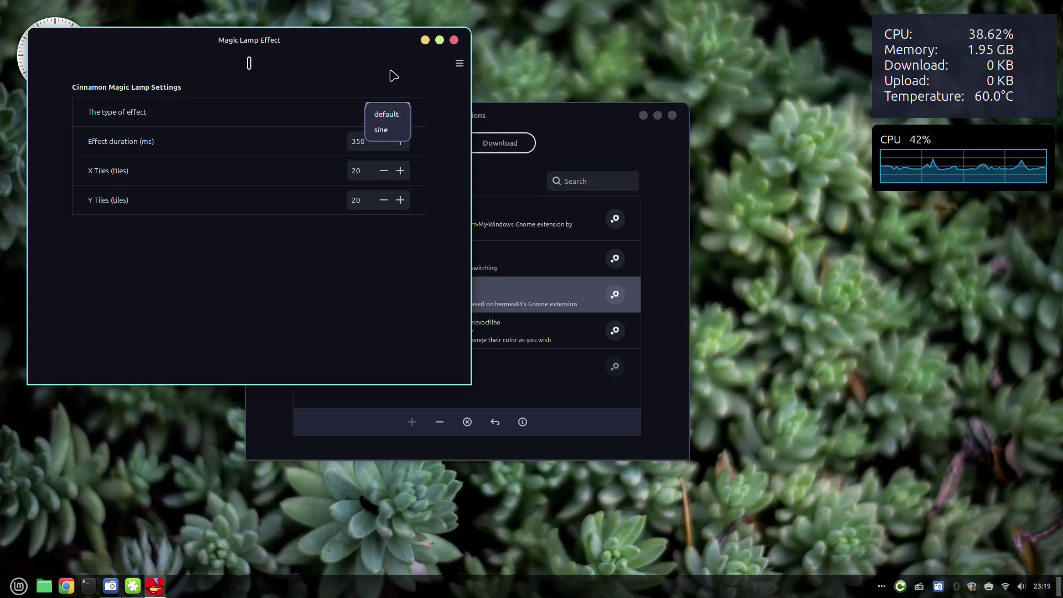
click(419, 60)
click(454, 40)
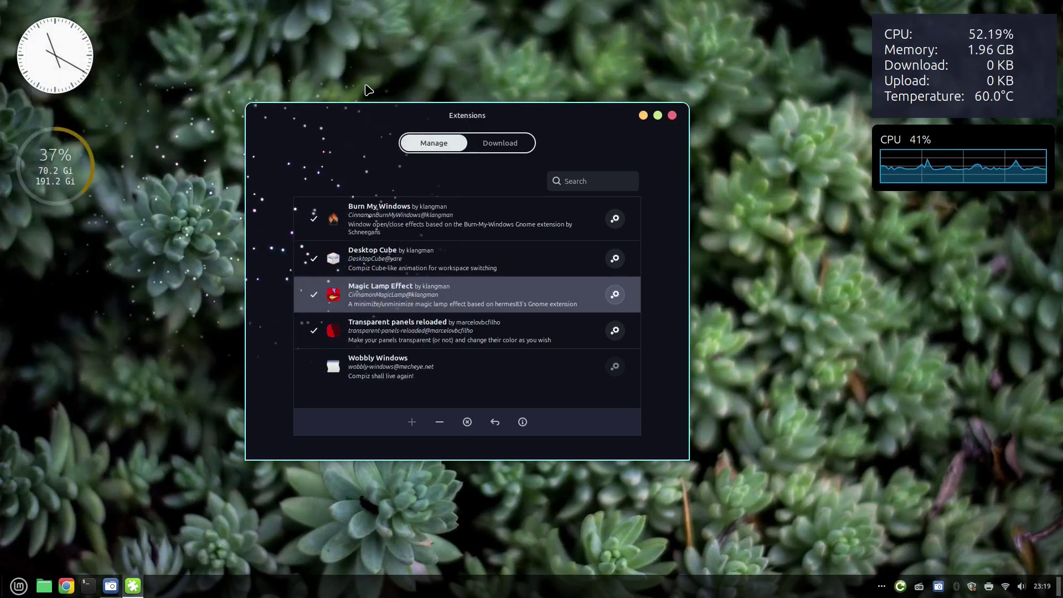
- Set the opacity amount of Transparent panels reloaded to 52 and try turning Always transparent off and on again
click(418, 339)
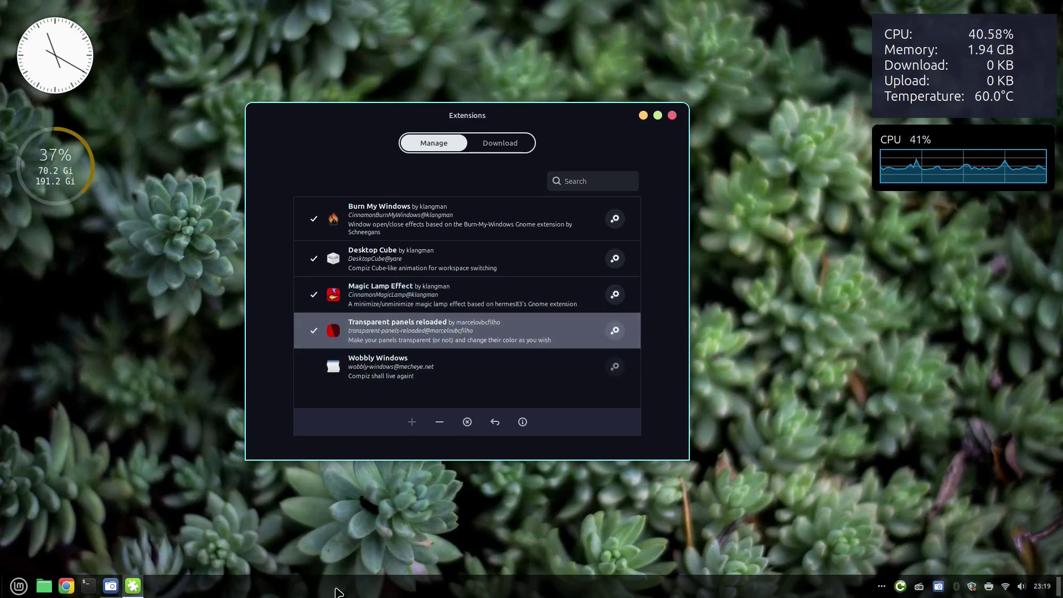
click(615, 330)
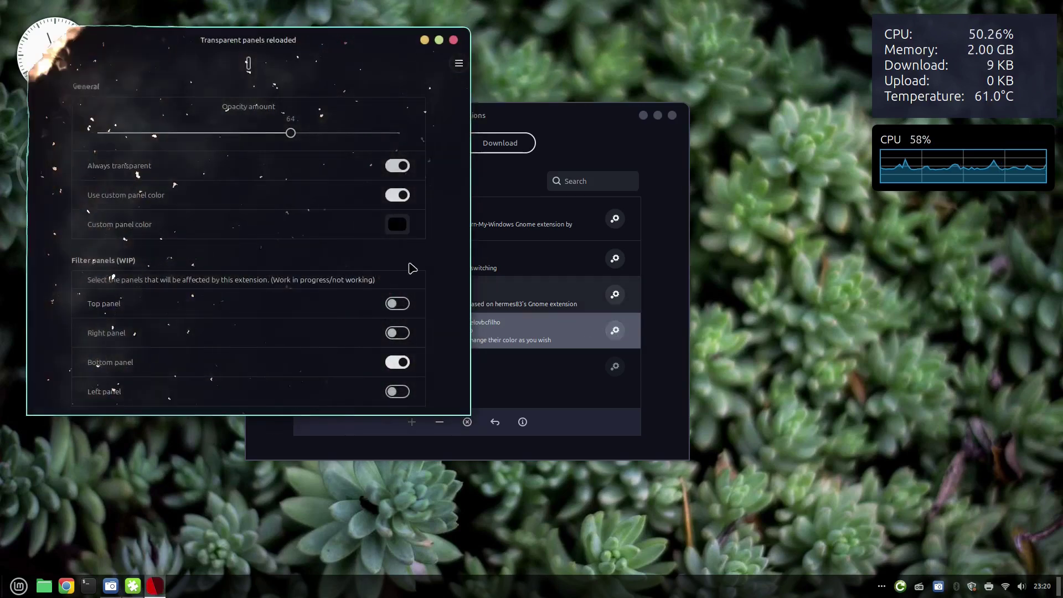
drag(290, 133, 257, 137)
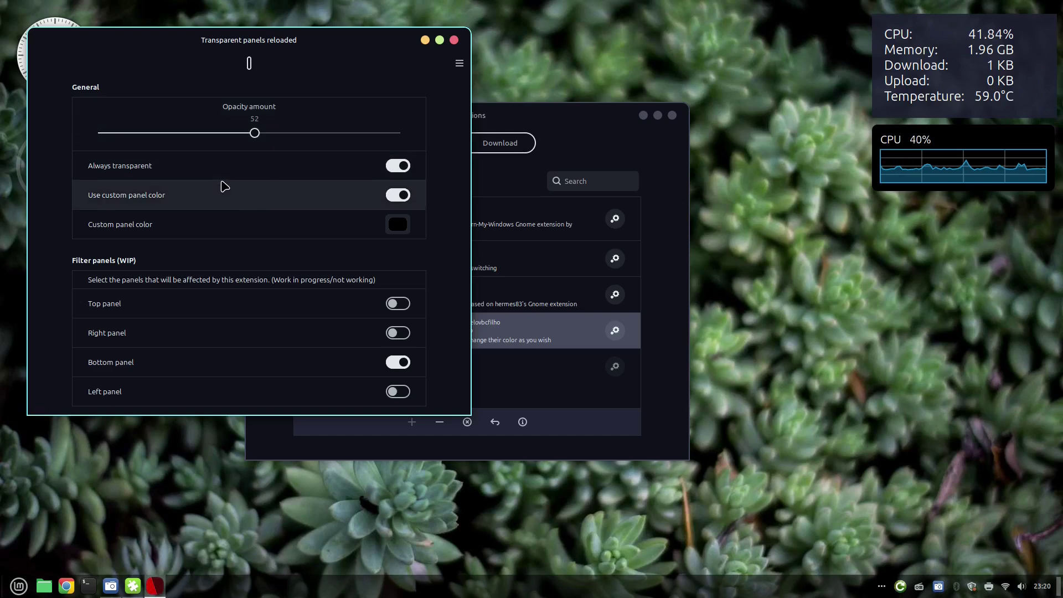
click(402, 172)
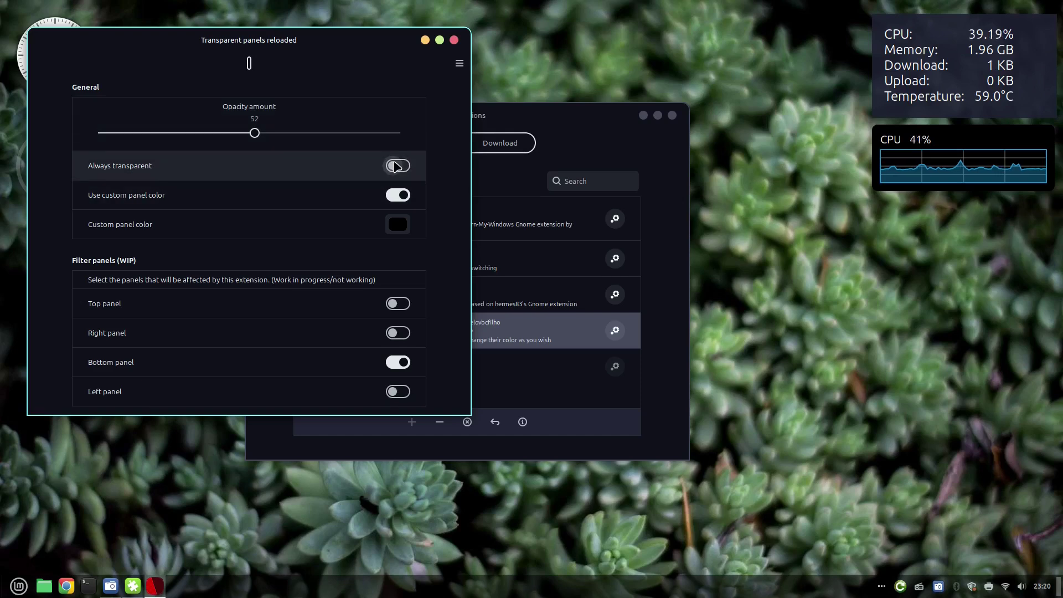
click(402, 172)
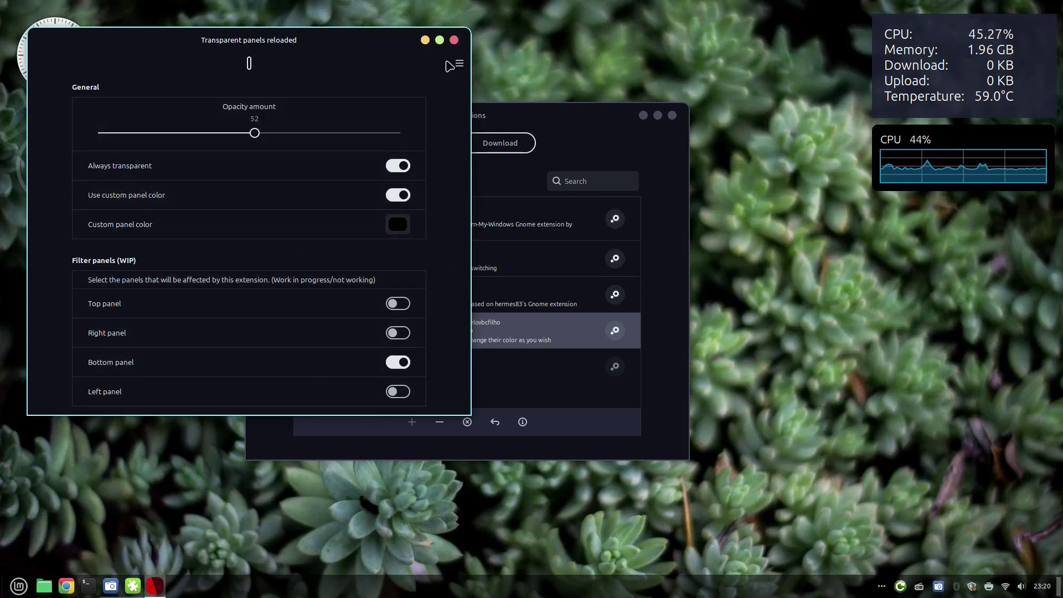
click(454, 40)
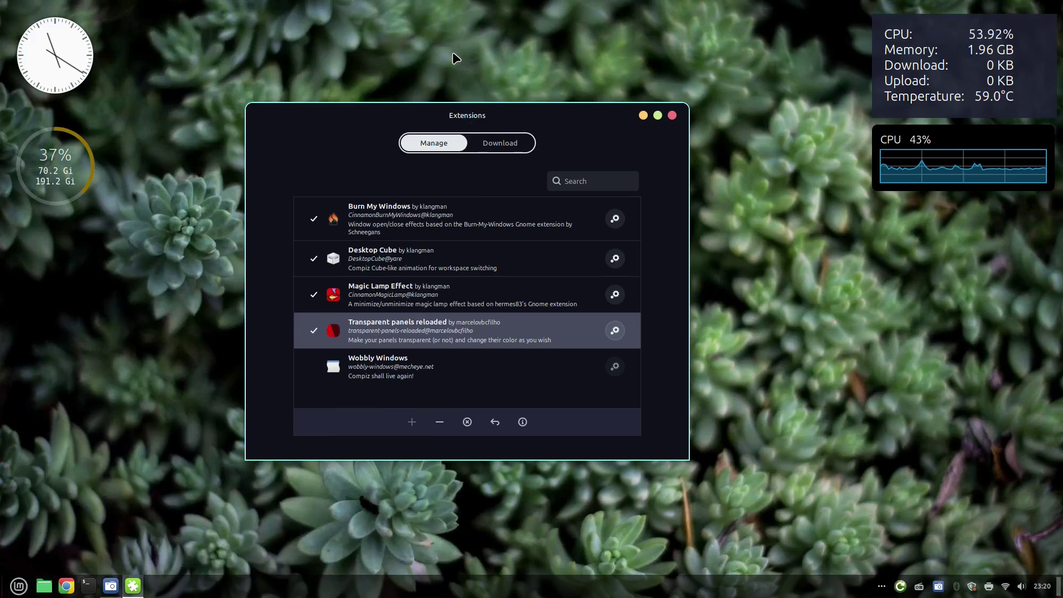
- Look at the downloadable extensions and their sorting options, and close the Extensions manager
click(501, 145)
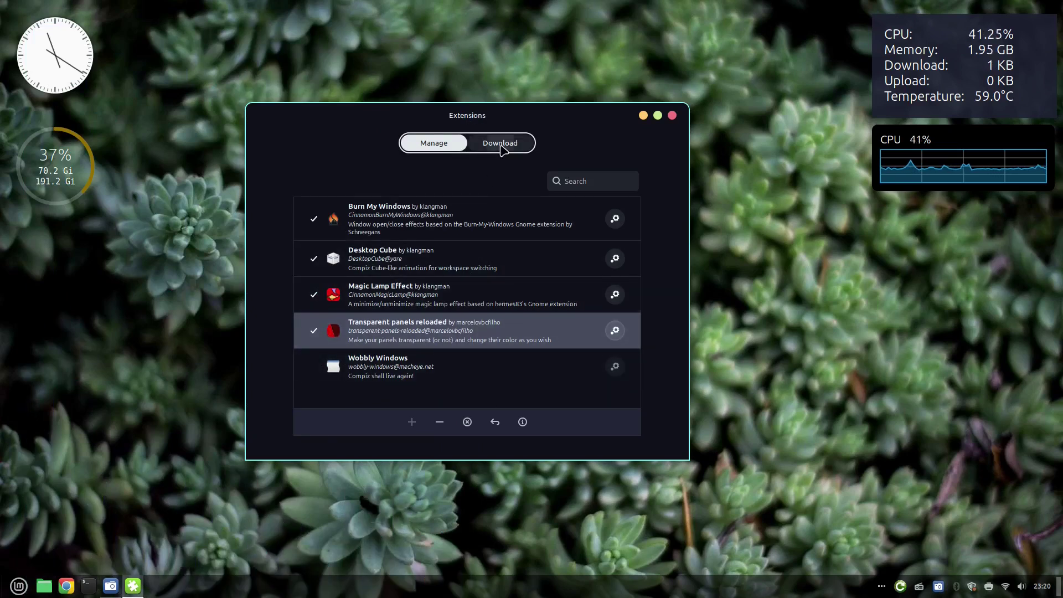
click(431, 146)
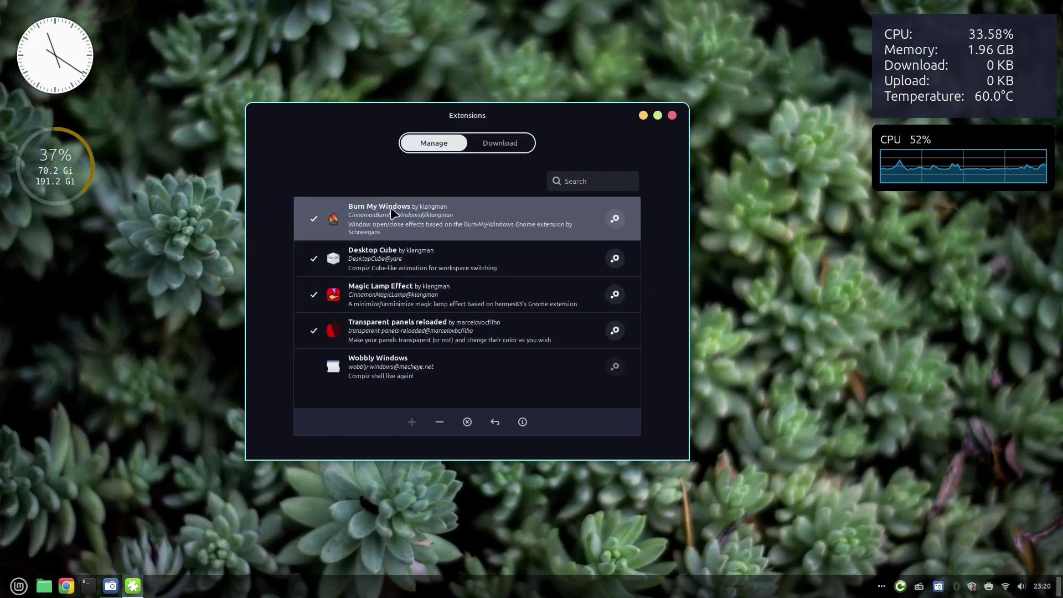
click(509, 147)
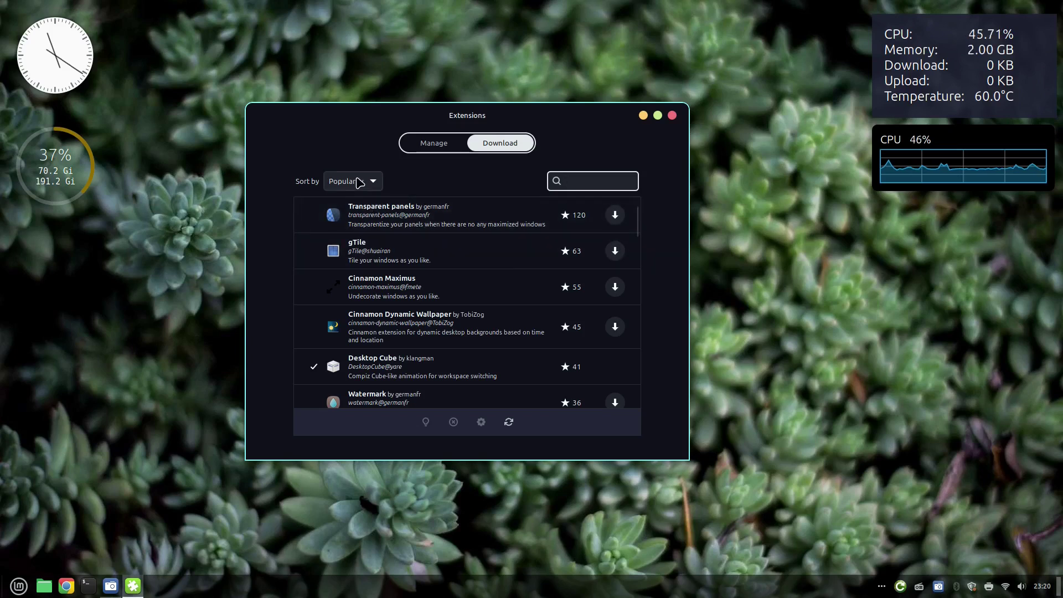
click(375, 185)
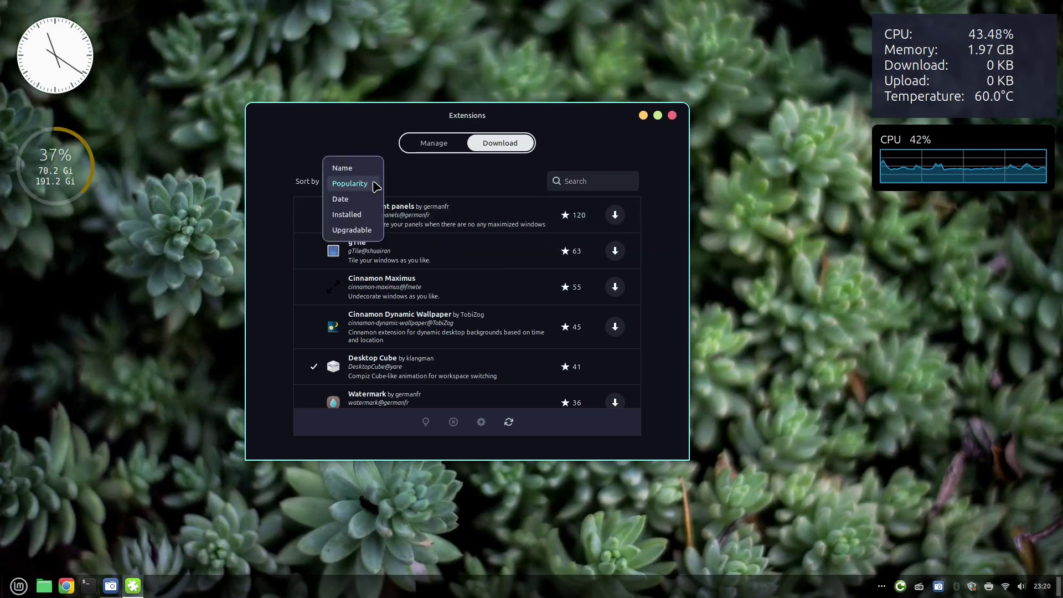
click(375, 185)
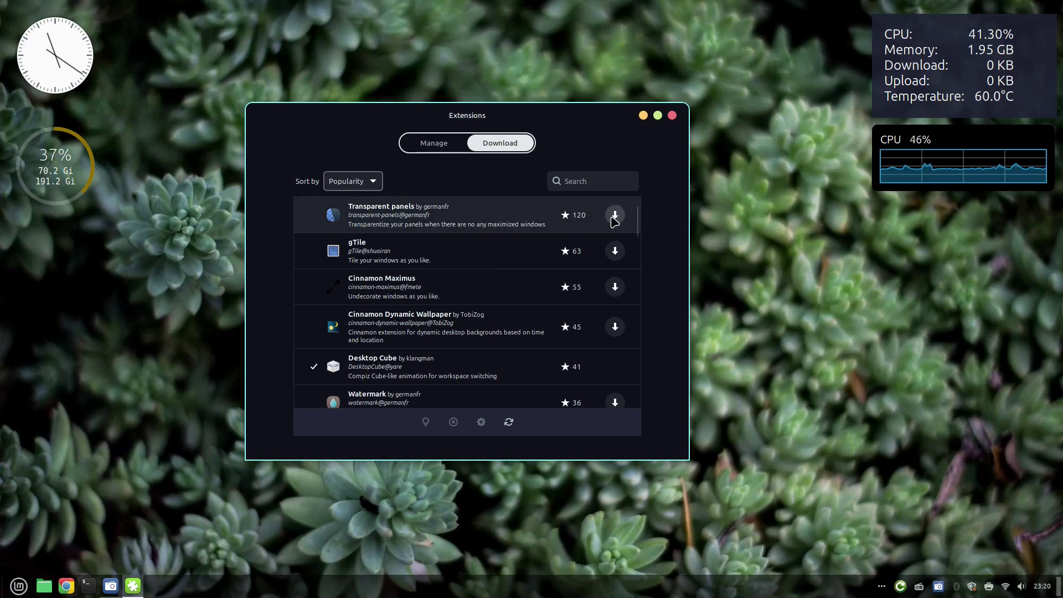
click(428, 144)
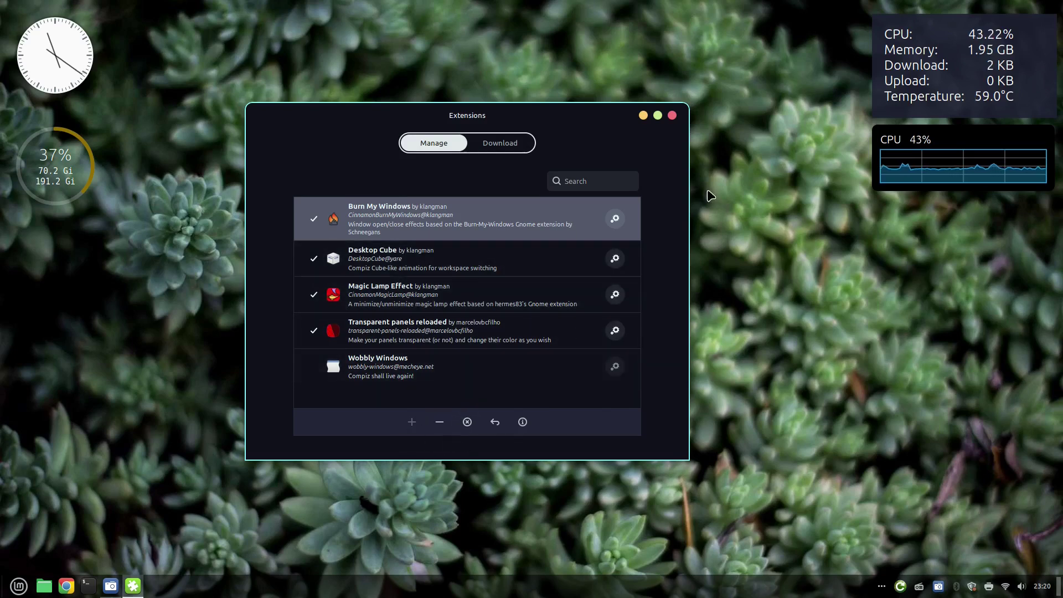
click(673, 116)
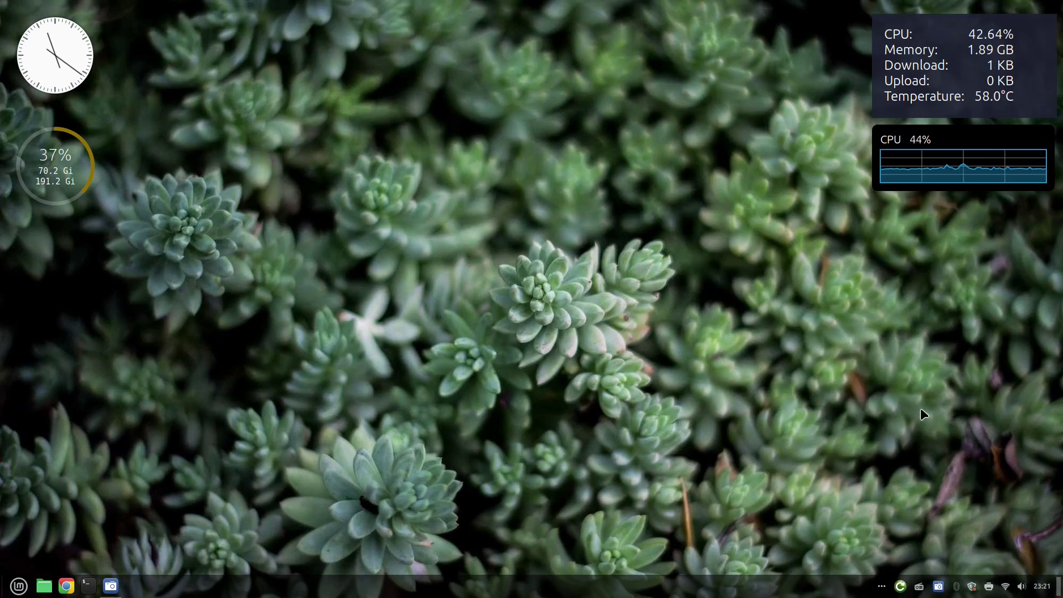
- Check the saved radio stations in the Radio++ panel applet and close its list
click(919, 588)
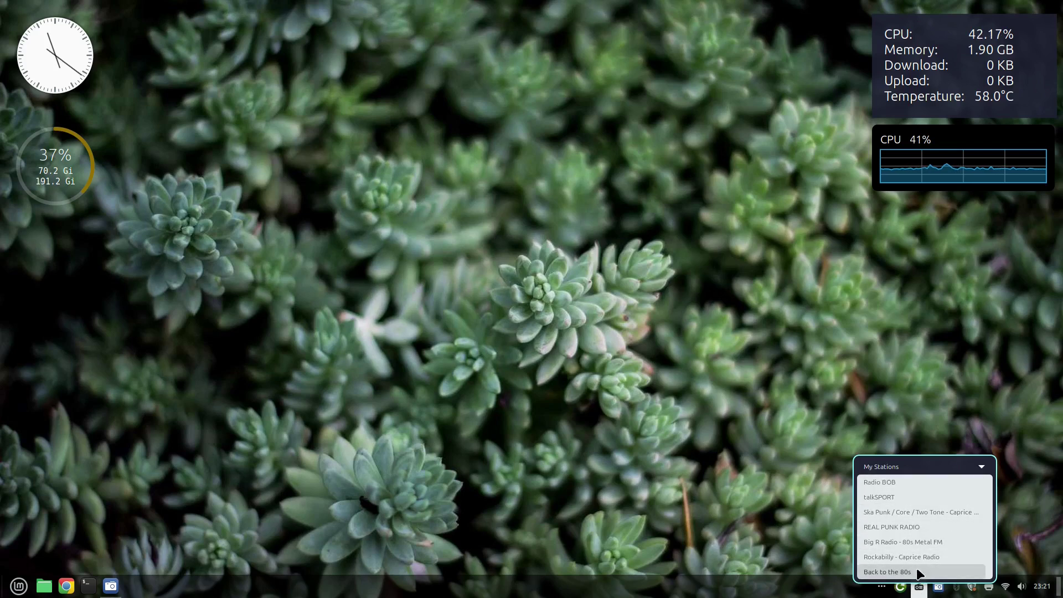
click(711, 412)
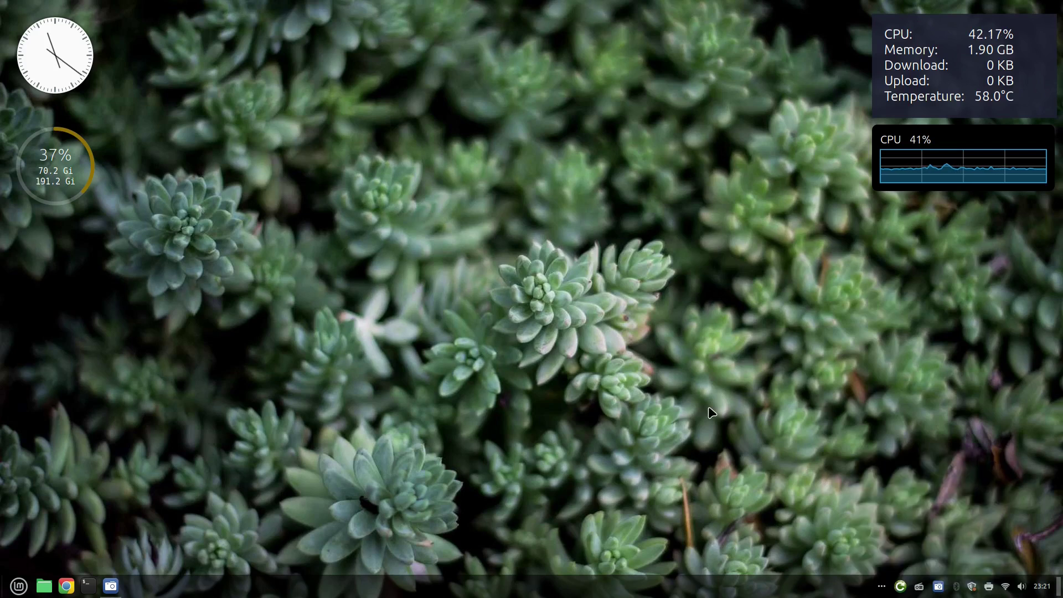
- Change the desktop background twice using the Better Backgrounds panel applet
click(901, 587)
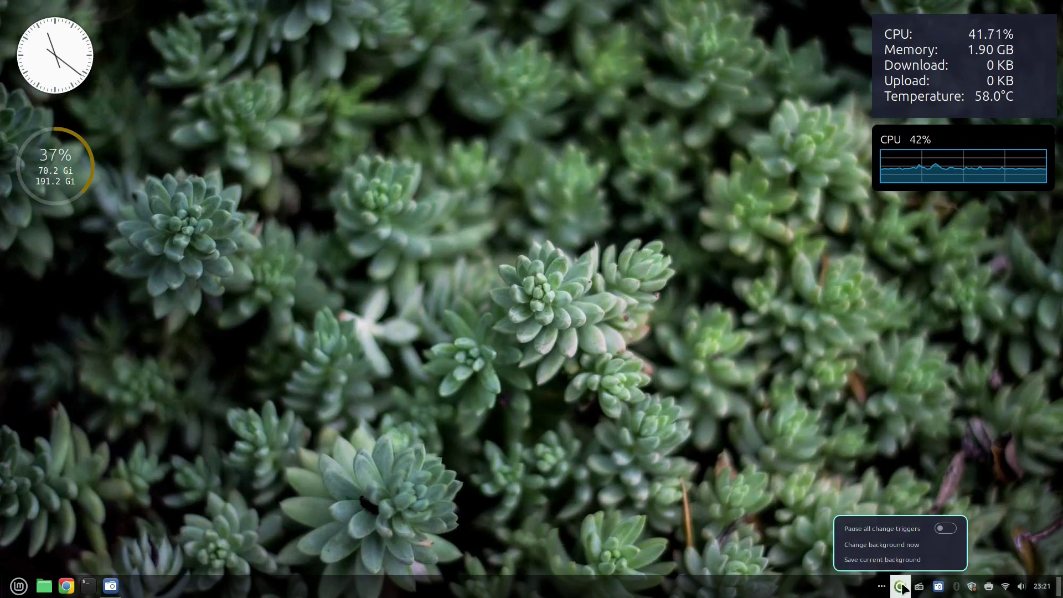
click(897, 555)
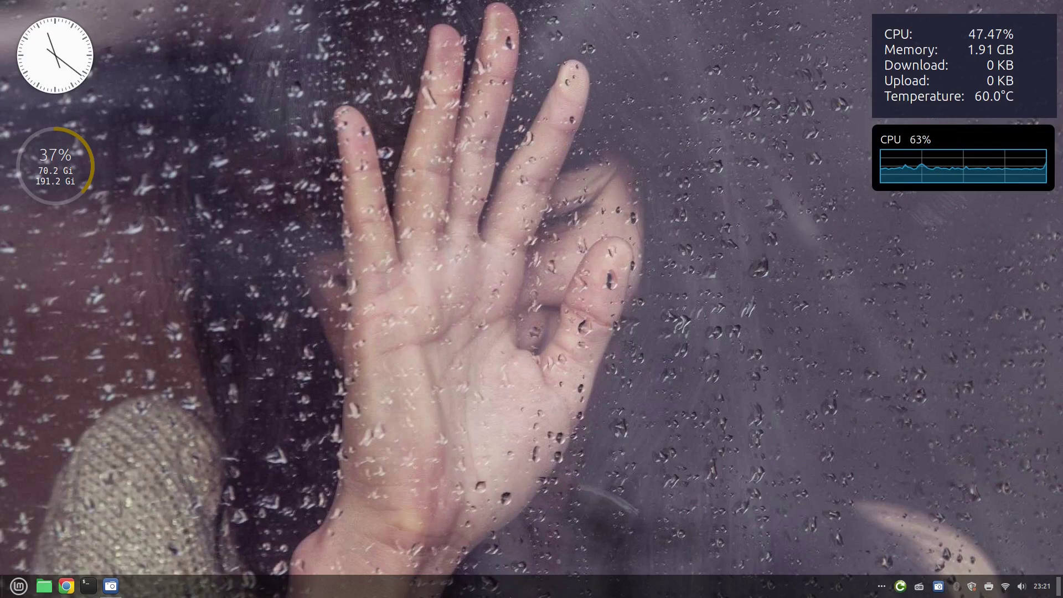
click(899, 587)
click(897, 545)
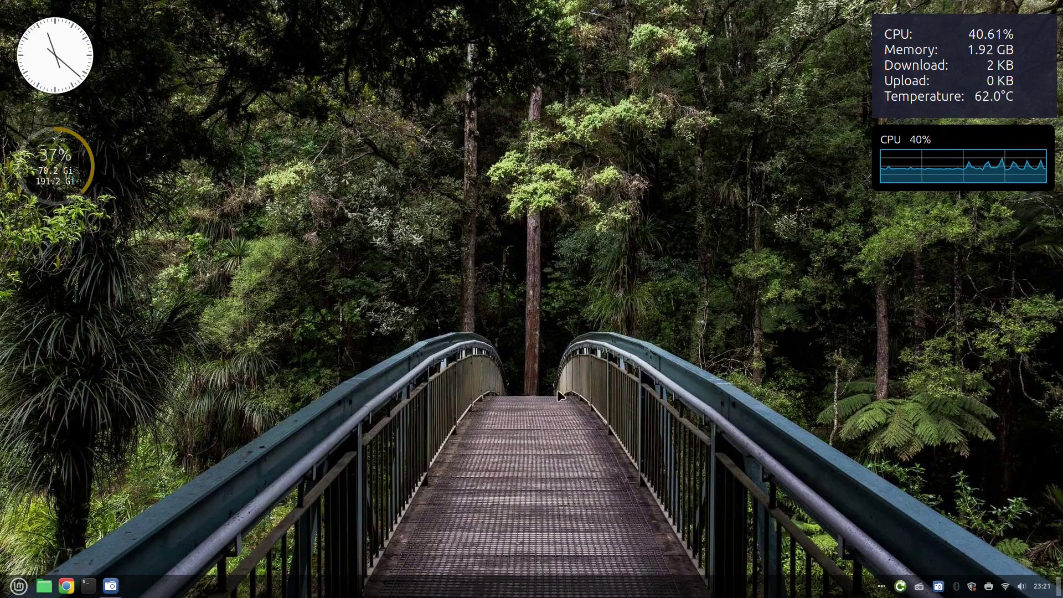
- Open the Applets manager, check that the panel's own options also offer Applets, and dismiss them
click(17, 587)
text(appl)
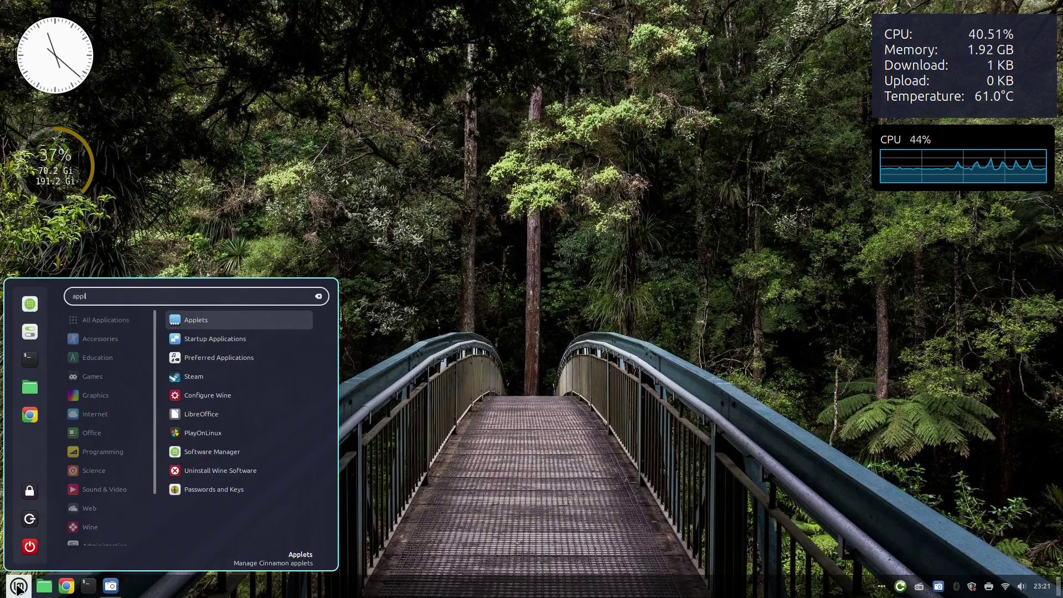
click(214, 320)
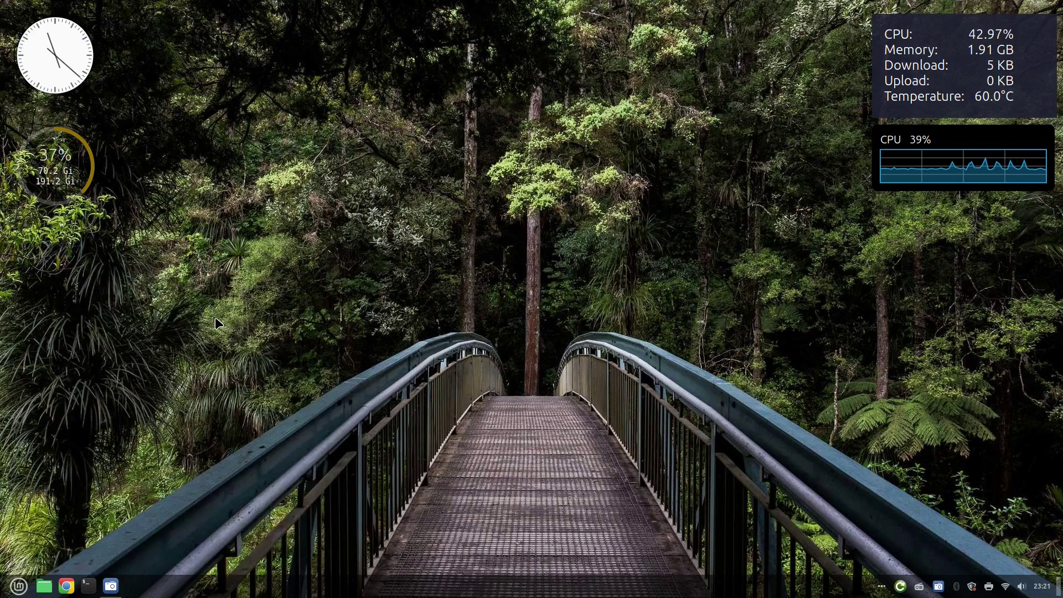
right_click(549, 586)
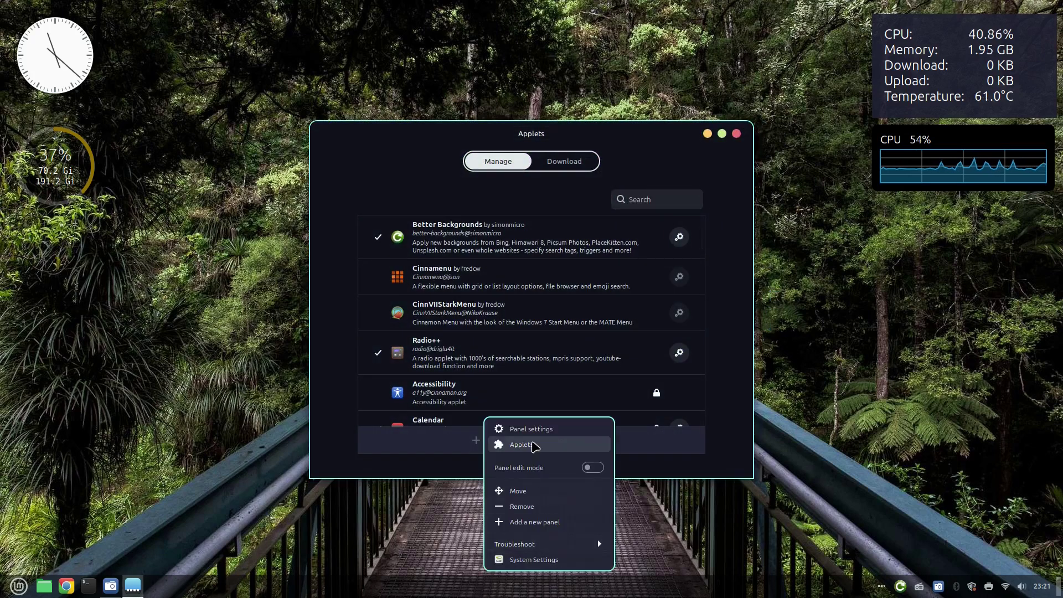
click(320, 258)
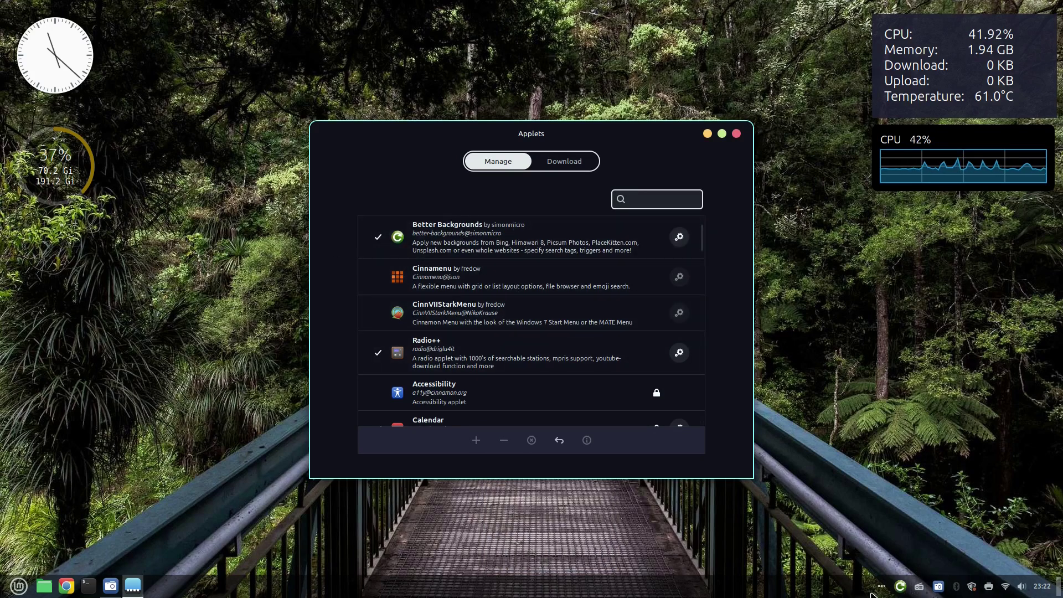
- Change the desktop background three more times with Better Backgrounds while the Applets manager stays open
click(900, 587)
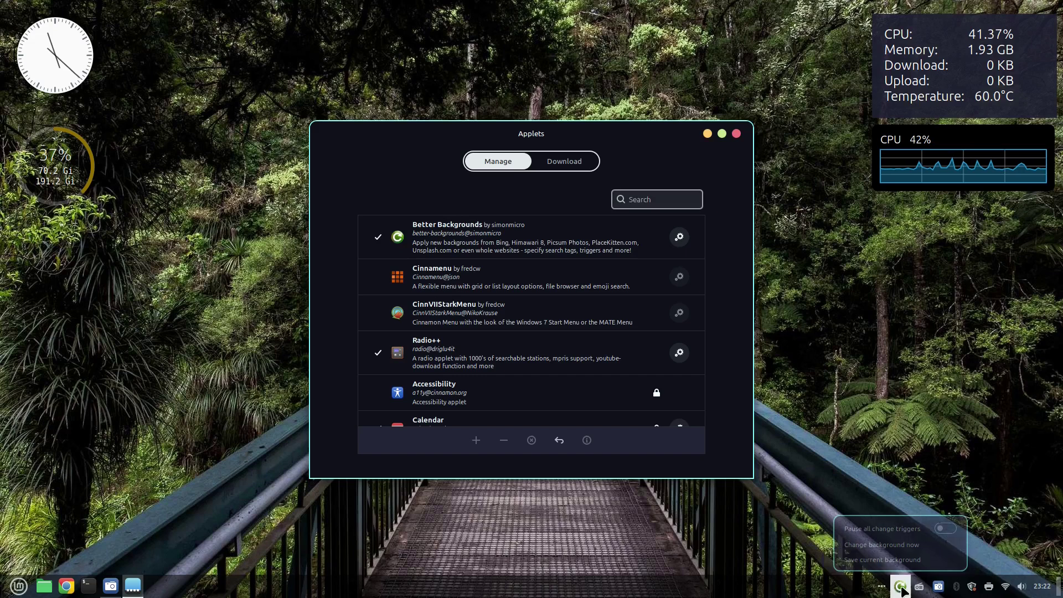
click(887, 546)
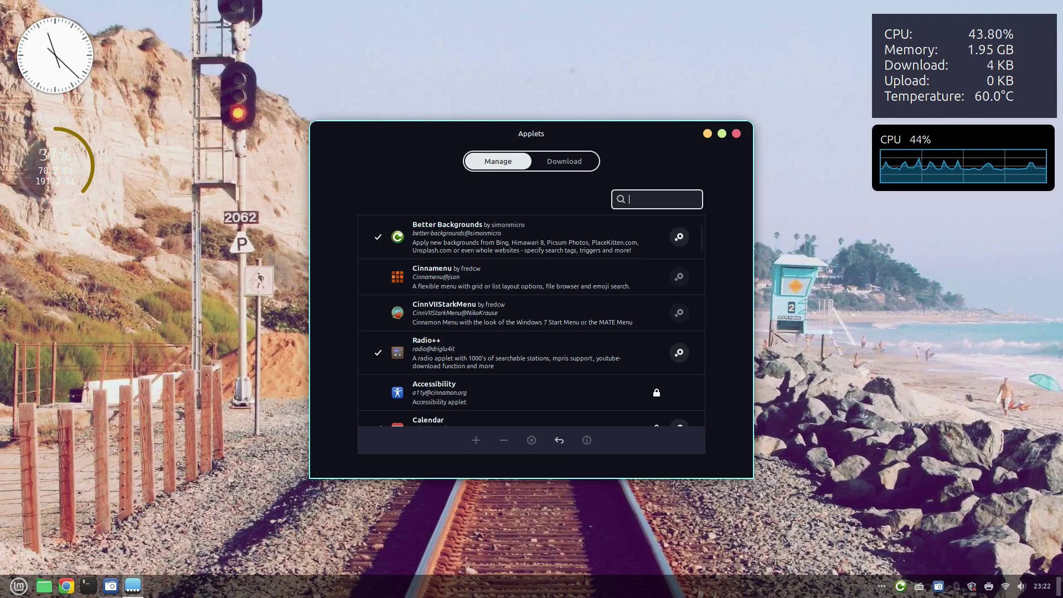
click(900, 586)
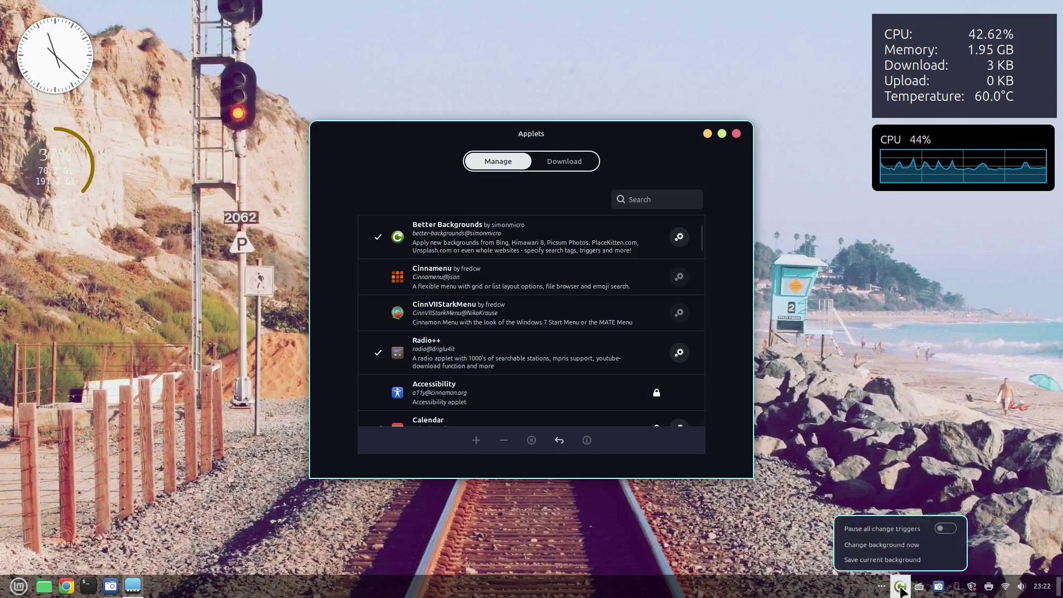
click(875, 545)
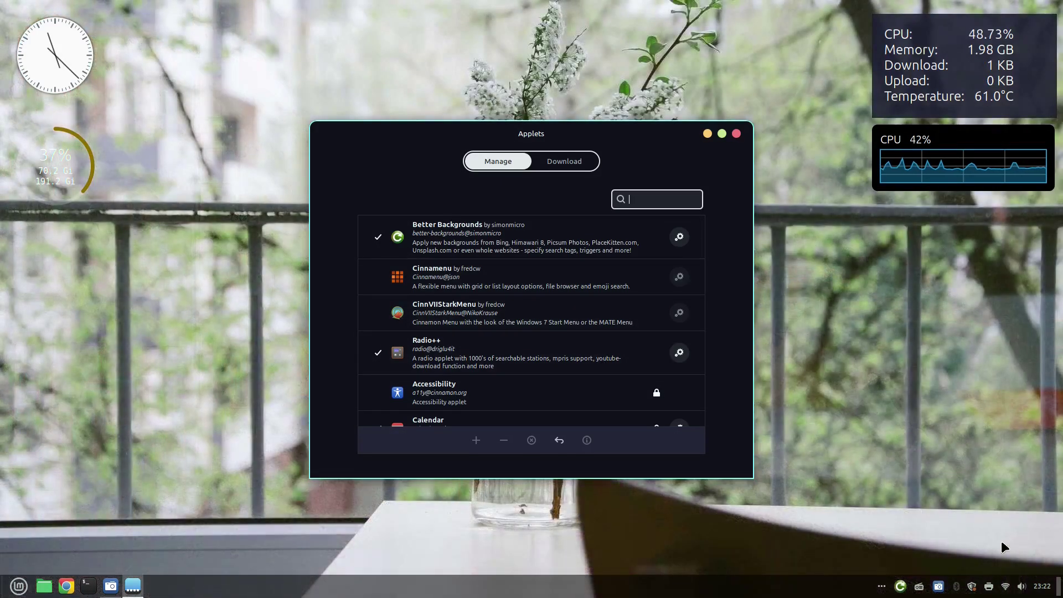
click(900, 585)
click(903, 553)
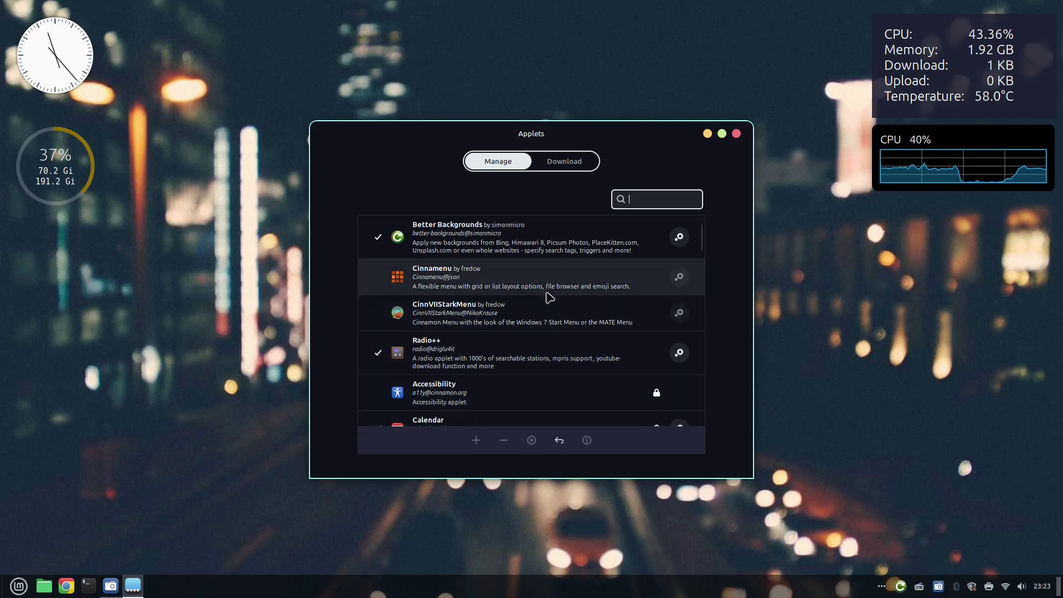
- Find the Calendar applet among the installed applets, and preview and close its calendar on the panel
scroll(547, 297, down, 2)
scroll(548, 298, down, 2)
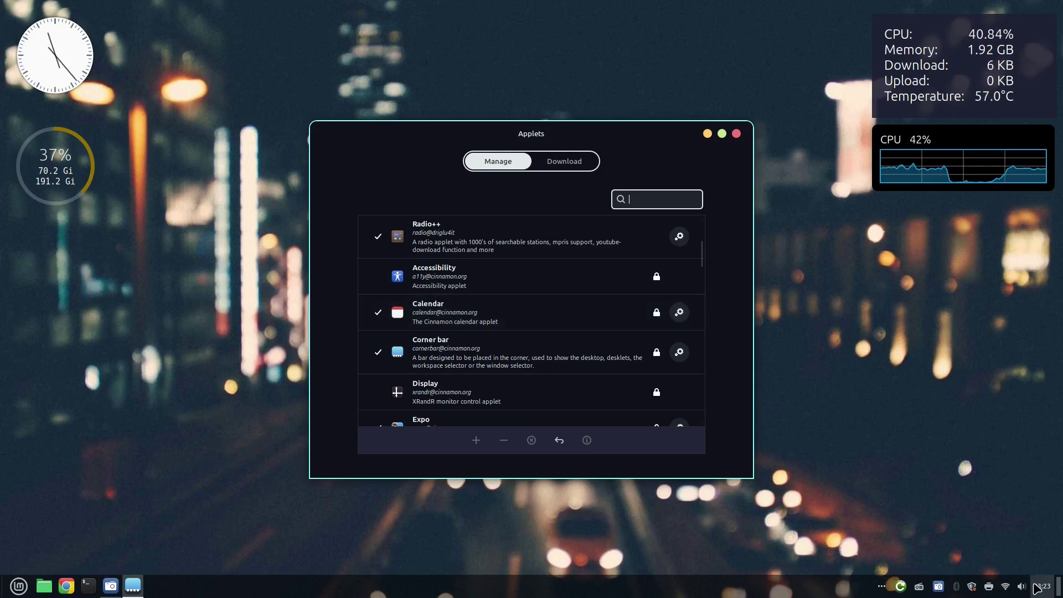
click(1036, 588)
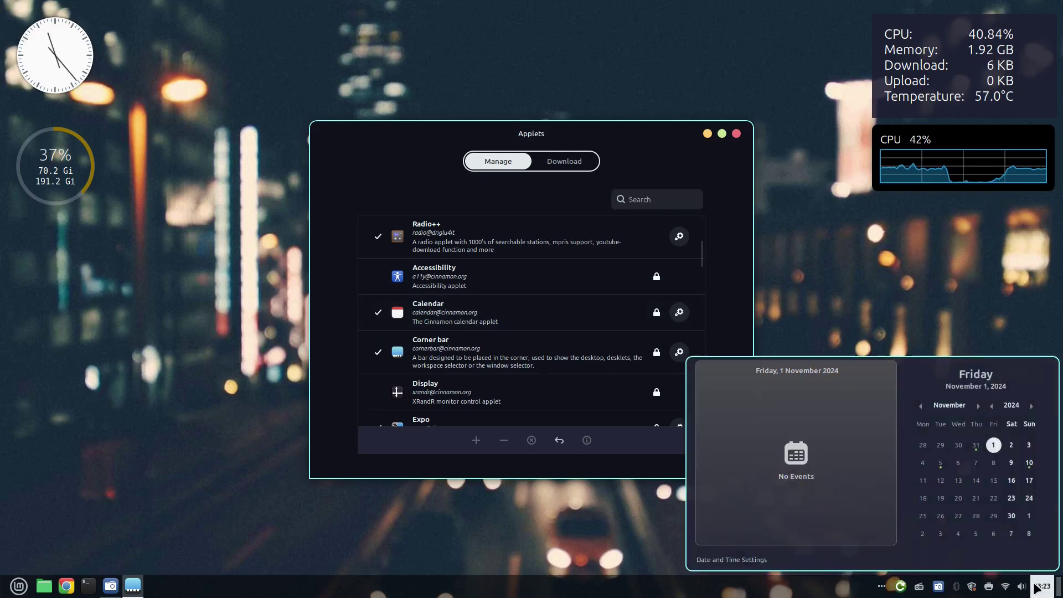
click(515, 362)
- Select the Expo applet in the list, preview the workspace overview it provides, and return to Workspace 1
scroll(485, 387, down, 1)
scroll(486, 386, down, 3)
click(531, 315)
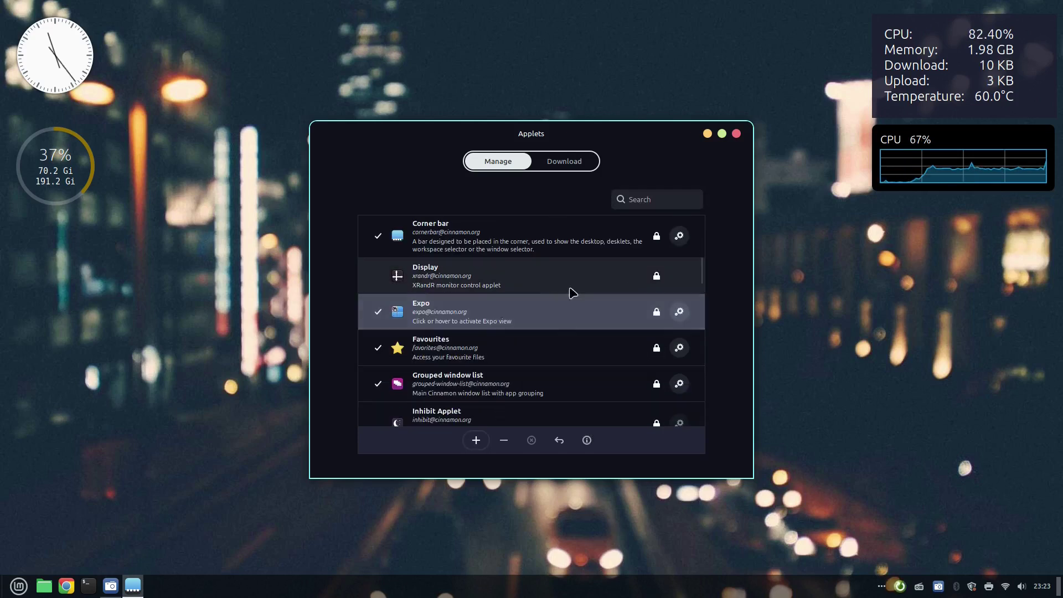
click(883, 584)
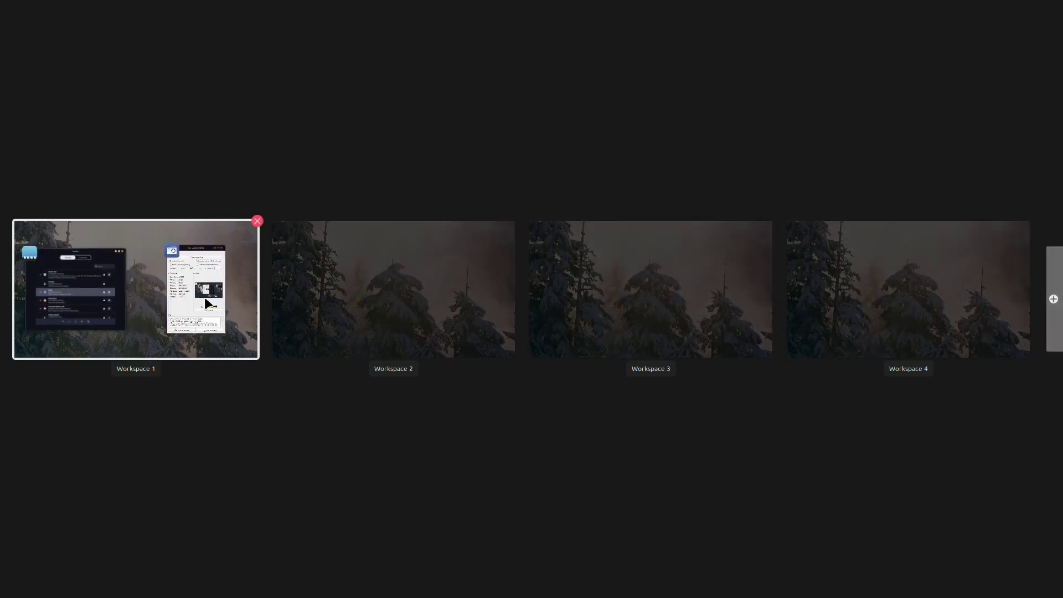
click(208, 303)
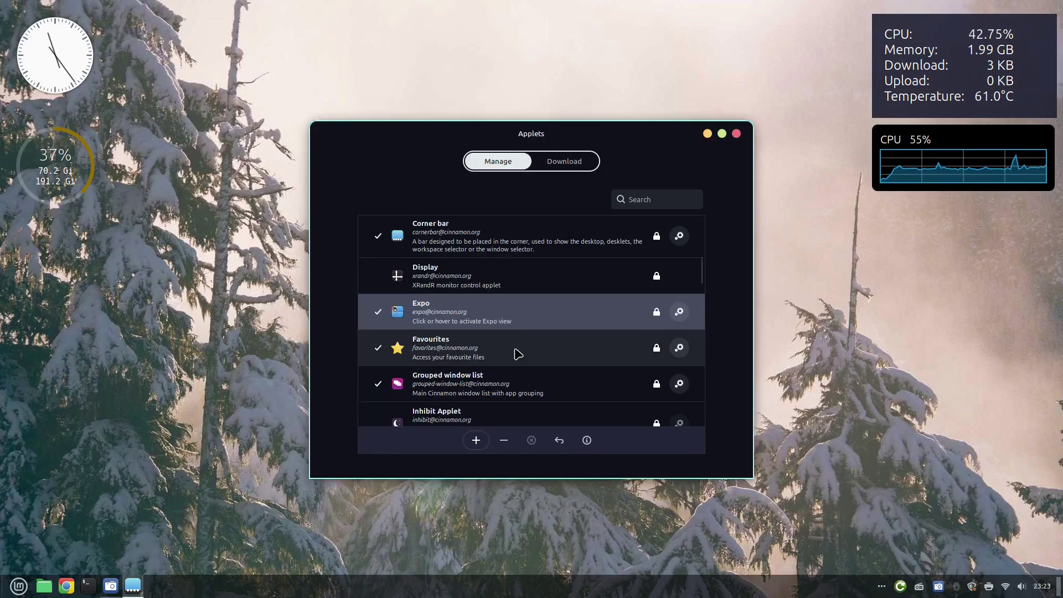
- Select the Favourites applet and look through the other installed applets, down to Panel launchers
click(516, 350)
scroll(583, 397, down, 1)
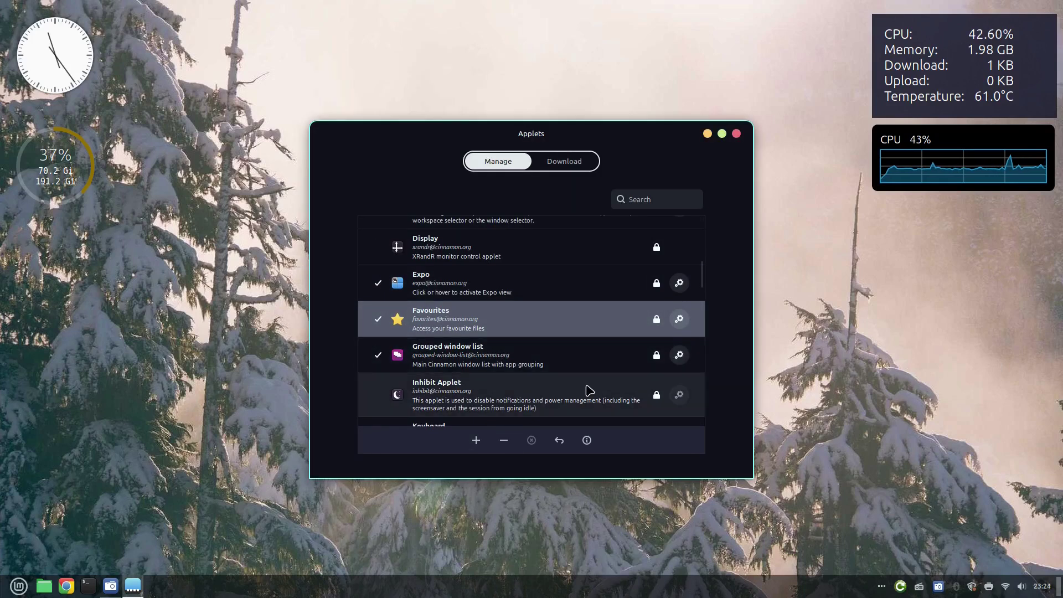
scroll(586, 388, down, 4)
scroll(575, 331, down, 3)
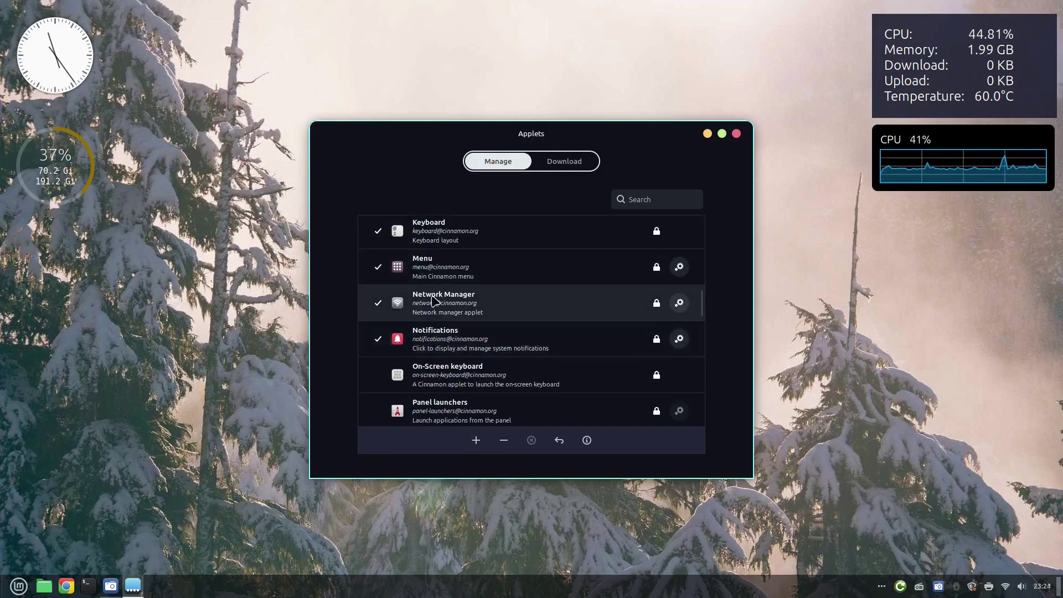
scroll(589, 374, up, 10)
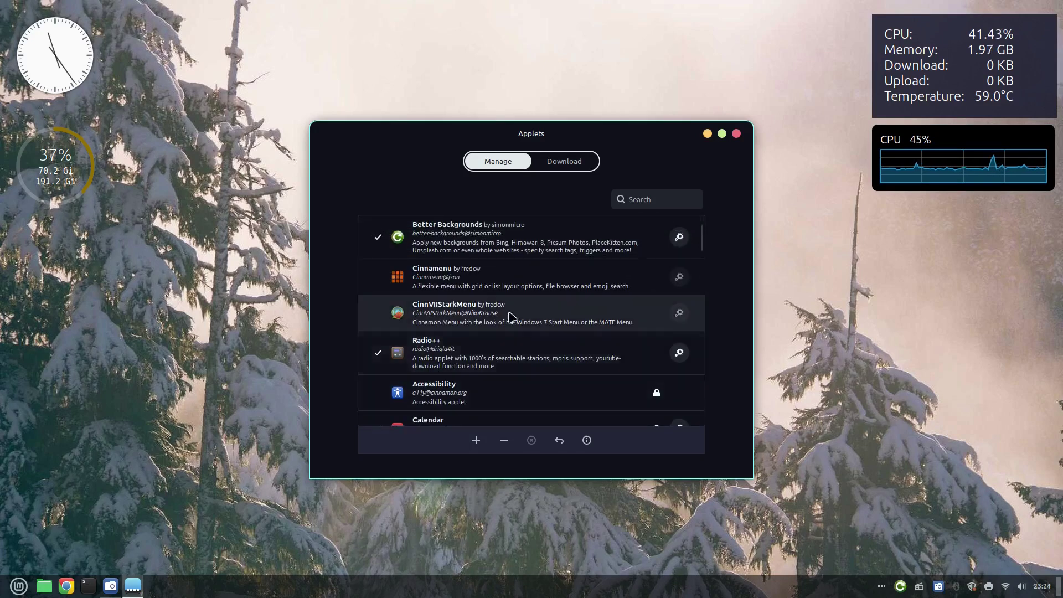
- Remove the main Cinnamon Menu applet from the panel
scroll(520, 348, down, 5)
scroll(523, 350, down, 6)
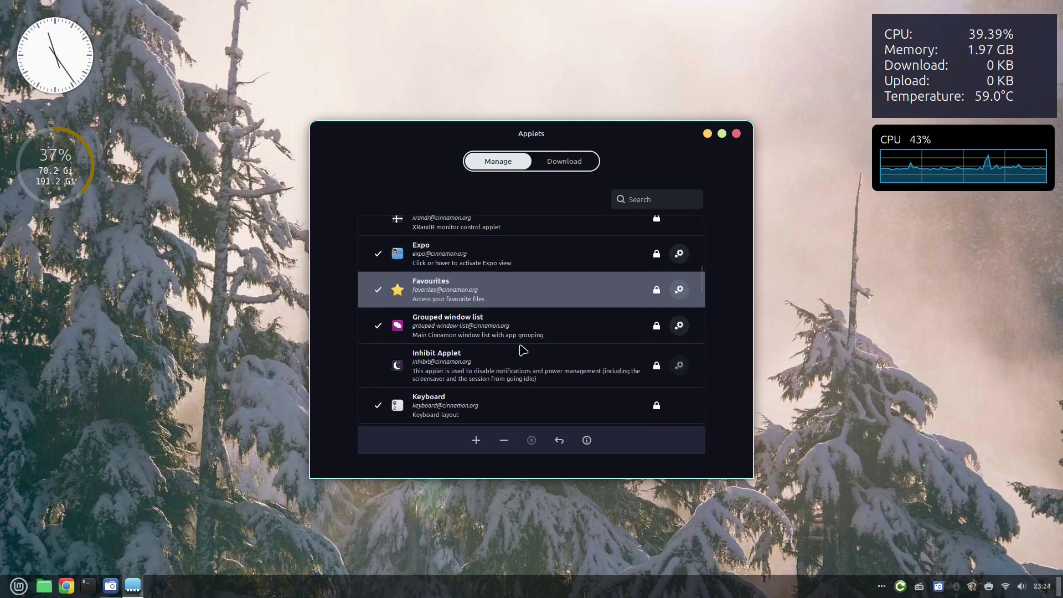
click(464, 303)
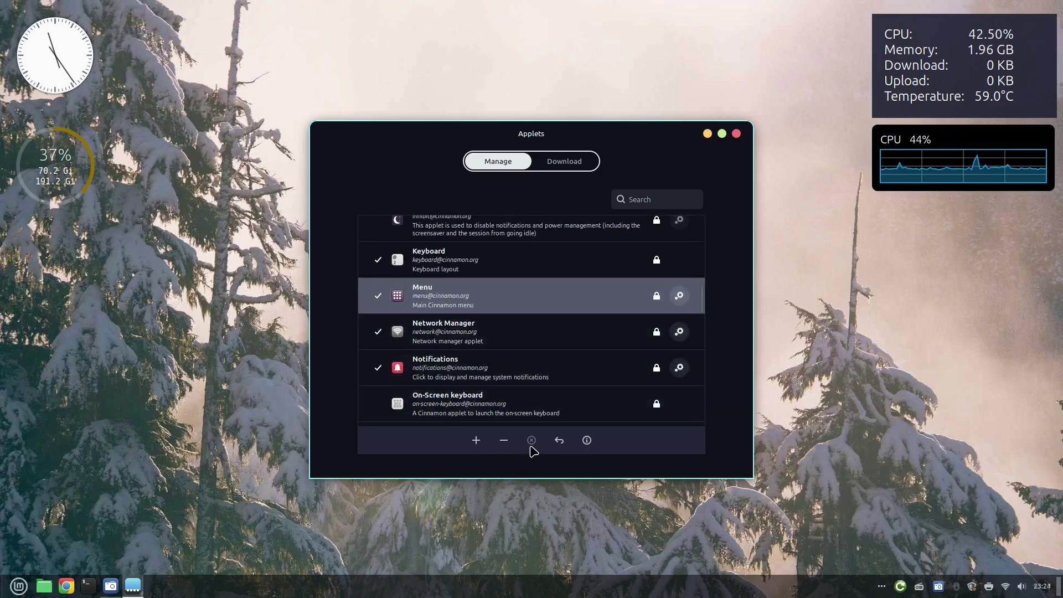
click(504, 441)
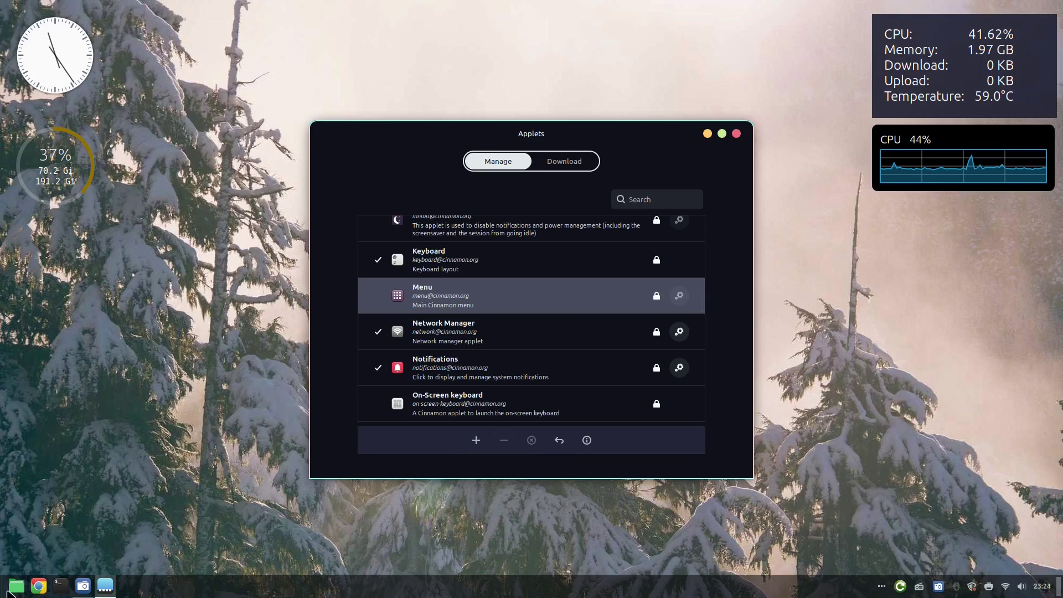
- Add the Cinnamenu applet to the panel
scroll(492, 392, up, 10)
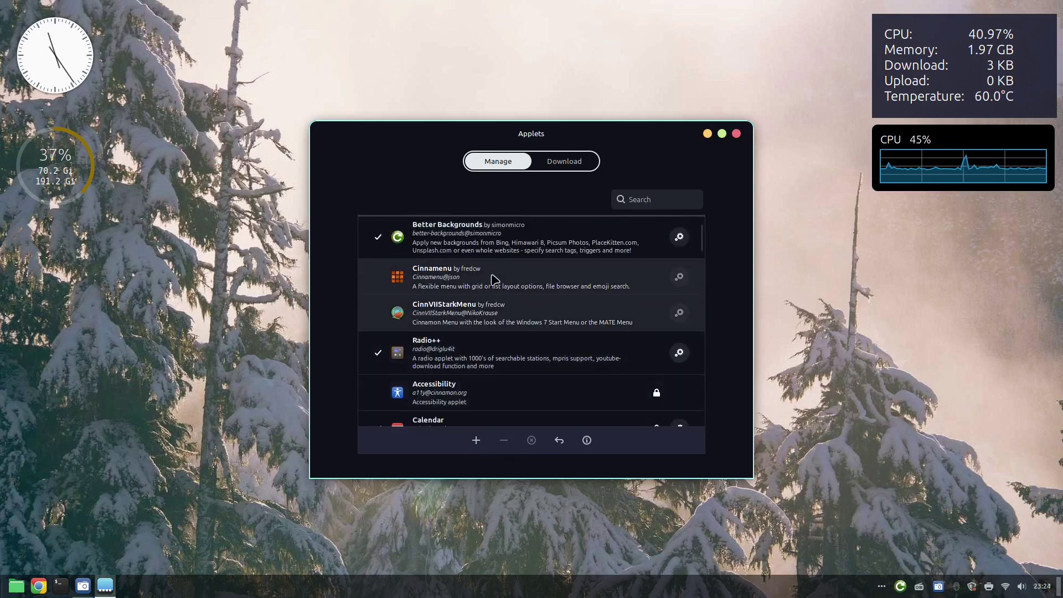
click(487, 291)
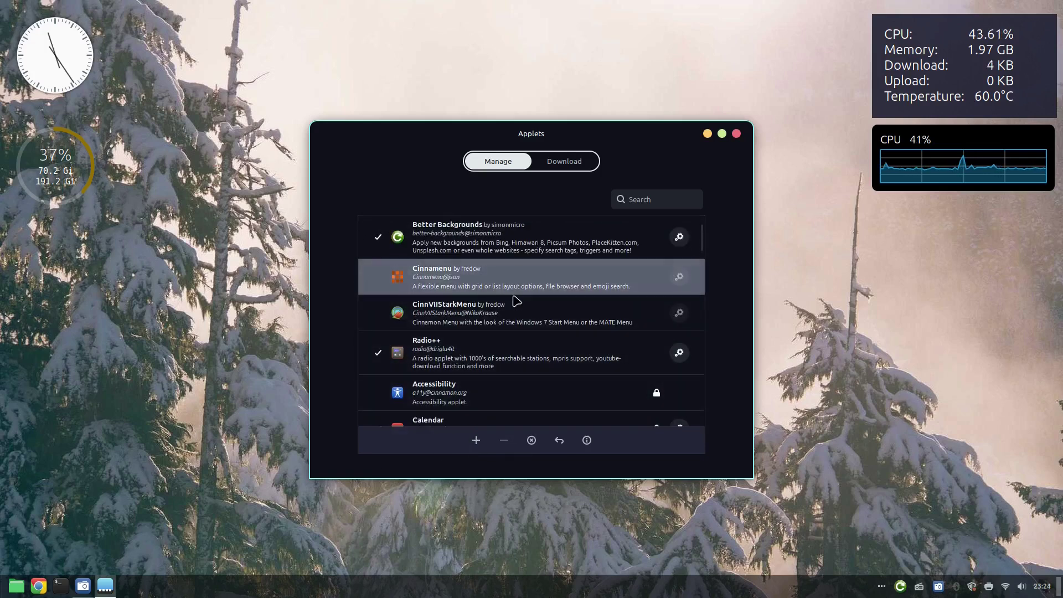
click(476, 441)
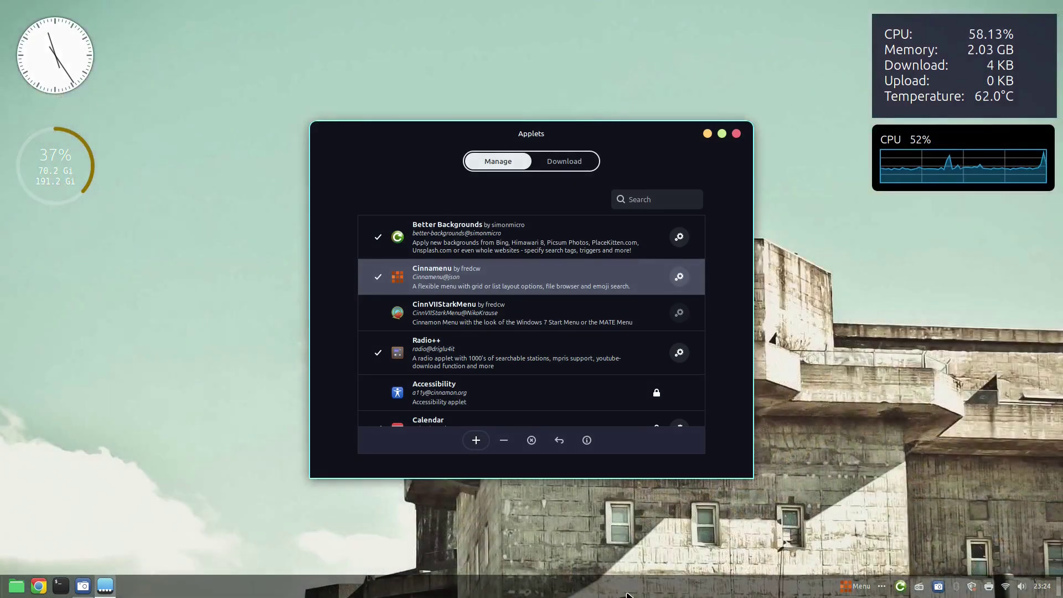
- Enable panel edit mode, move Cinnamenu to the start of the panel before the launchers, and disable panel edit mode
right_click(628, 591)
click(670, 467)
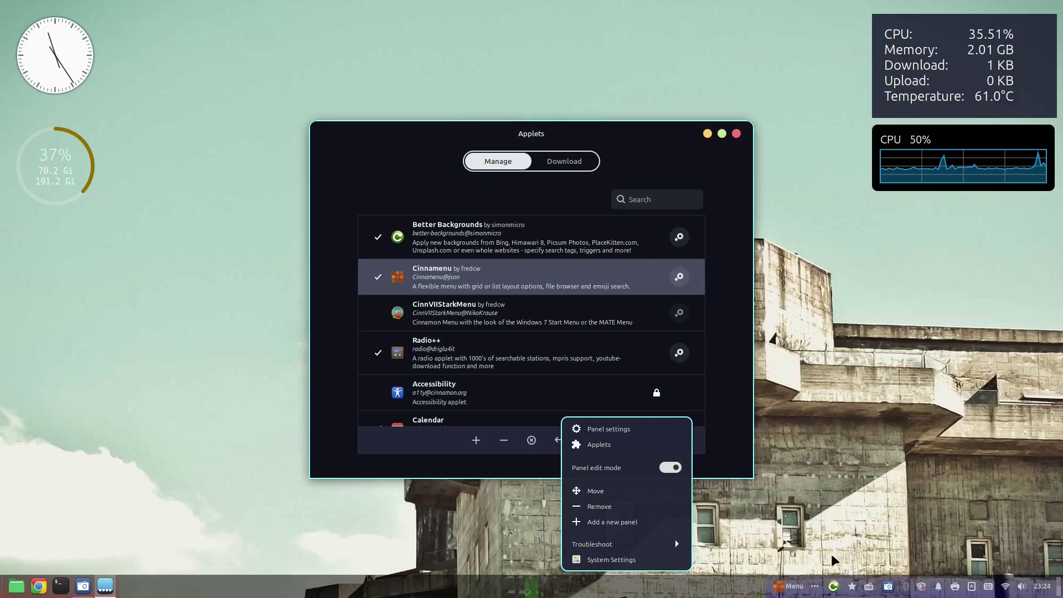
drag(803, 592, 4, 592)
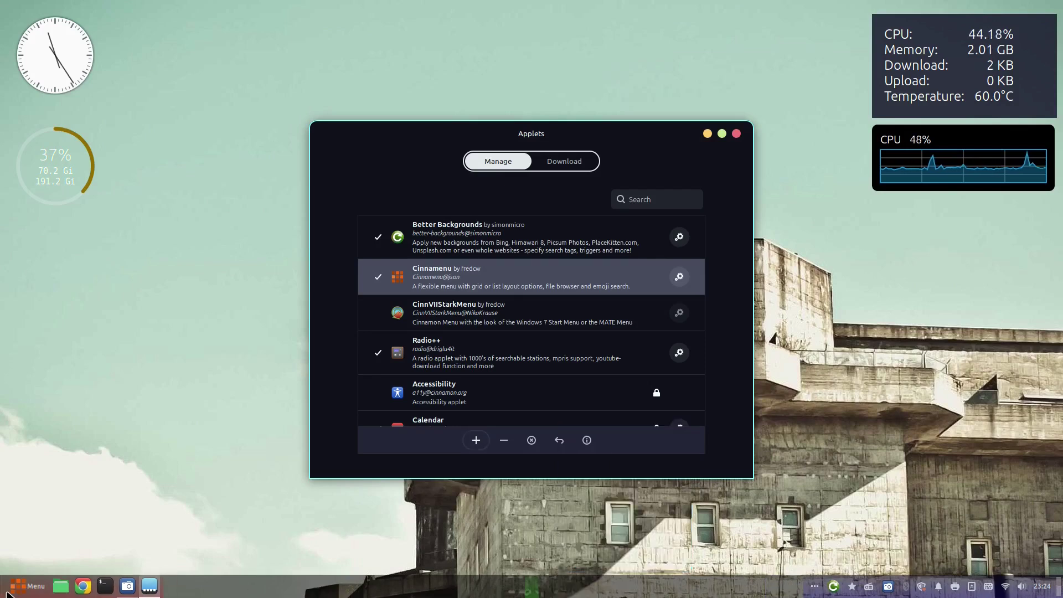
right_click(599, 595)
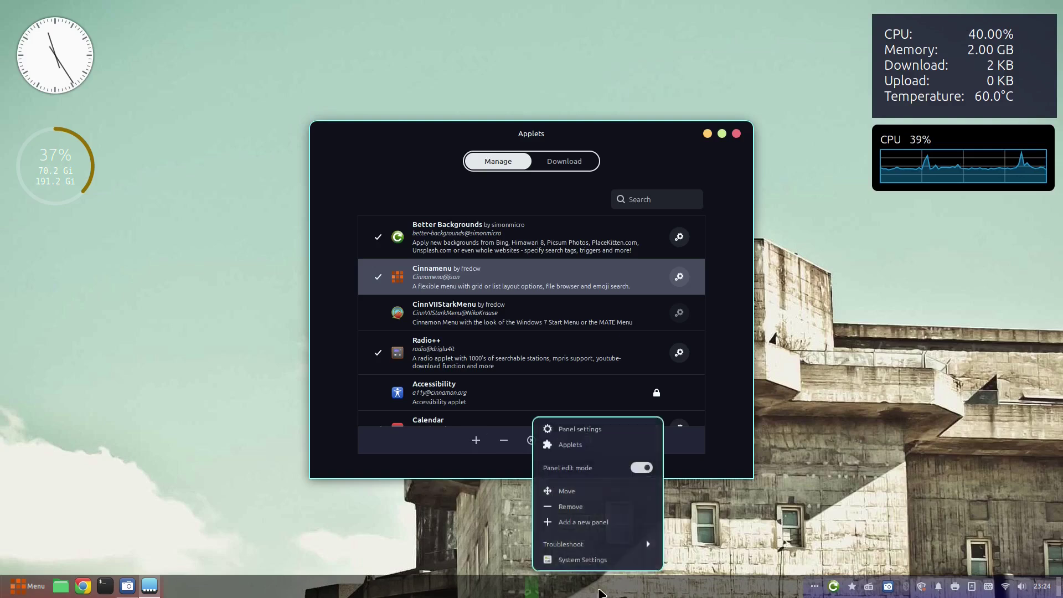
click(641, 468)
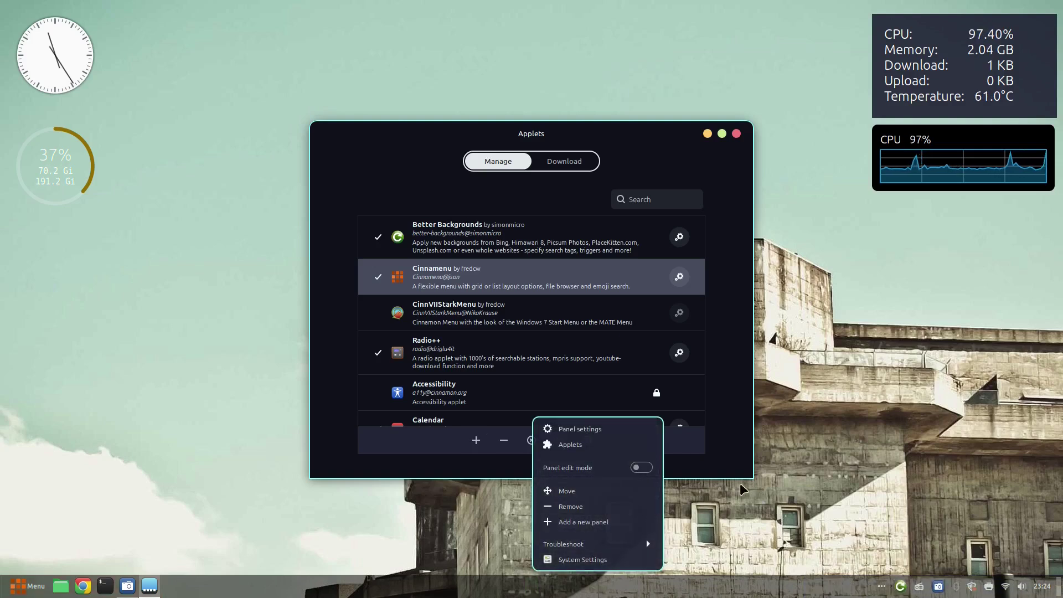
click(752, 503)
- Change the desktop background once with Better Backgrounds and open Cinnamenu to show its application grid
click(900, 586)
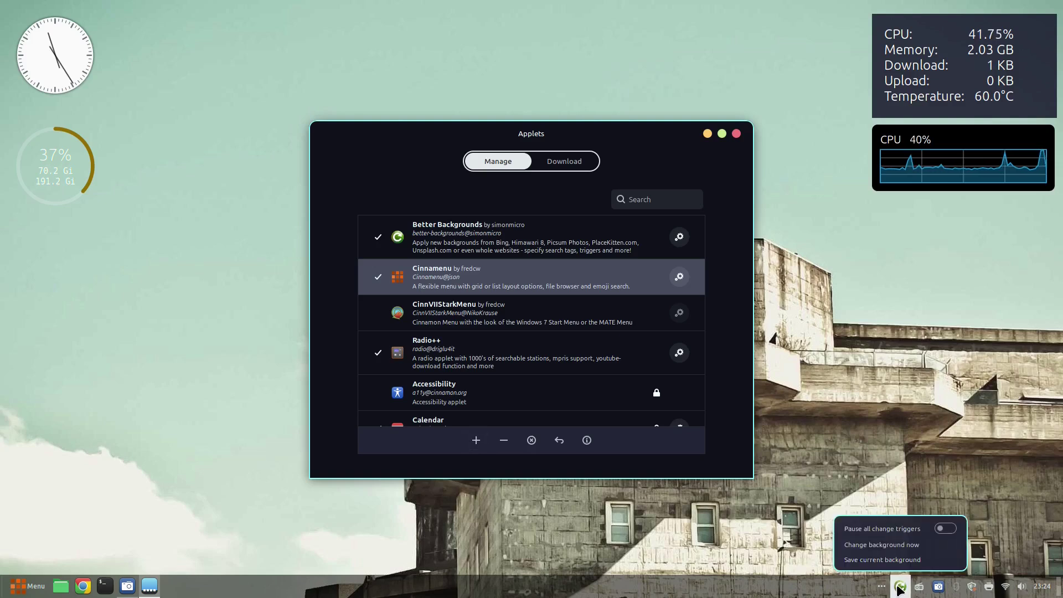
click(896, 545)
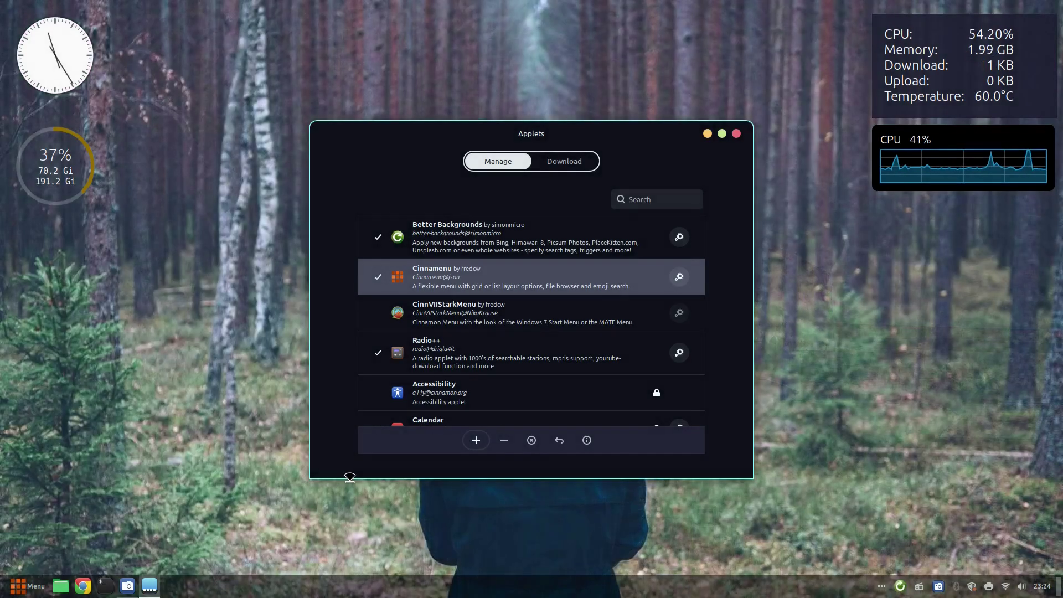
click(17, 591)
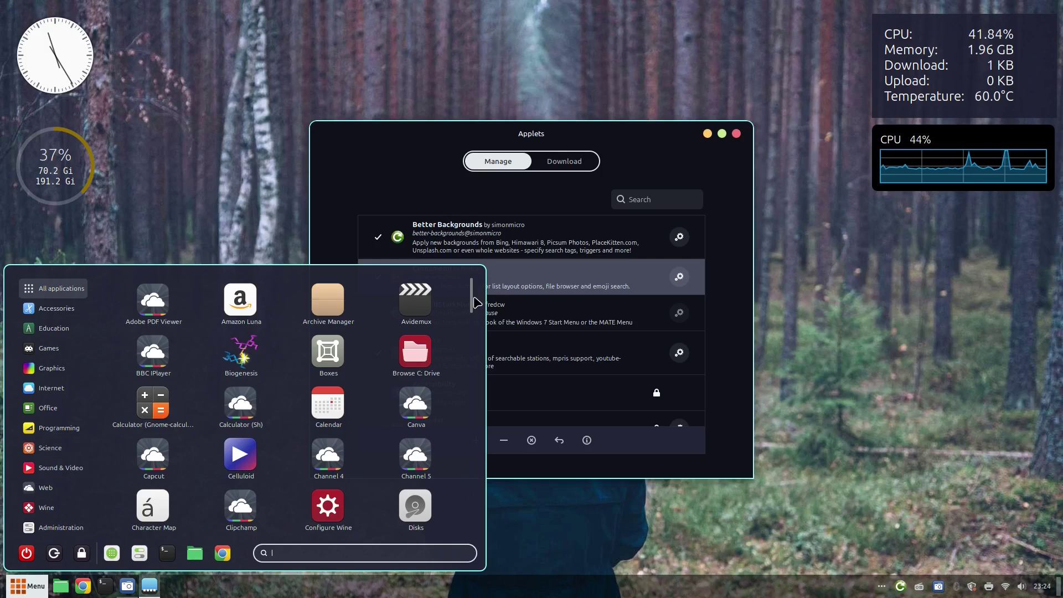
- Close Cinnamenu, then open the Better Backgrounds applet's settings and enlarge the window to fit all Behaviour options
mouse_move(470, 307)
mouse_down()
mouse_move(471, 431)
mouse_move(483, 296)
mouse_up()
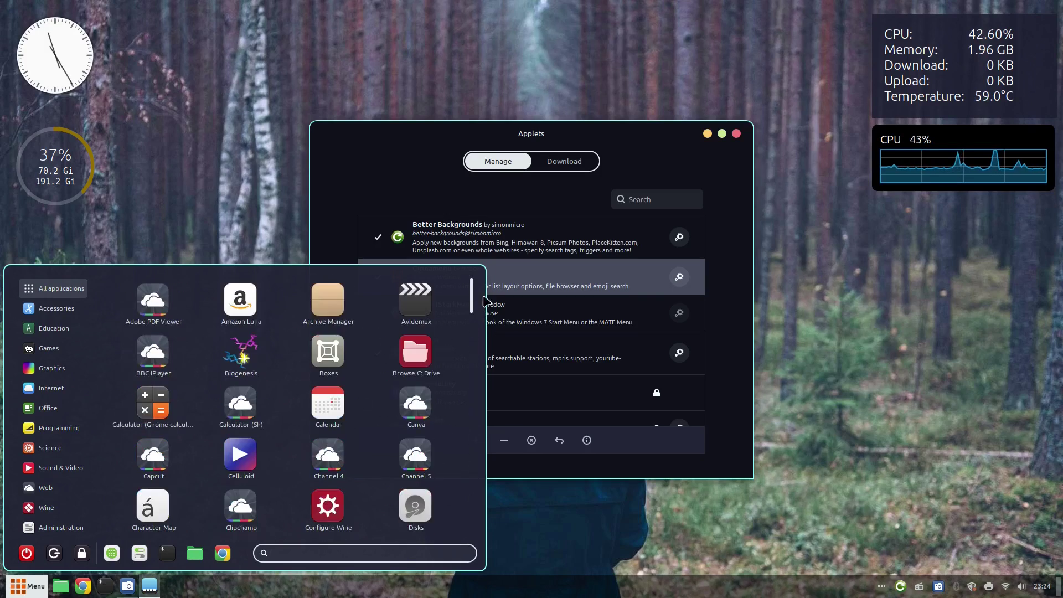
click(216, 187)
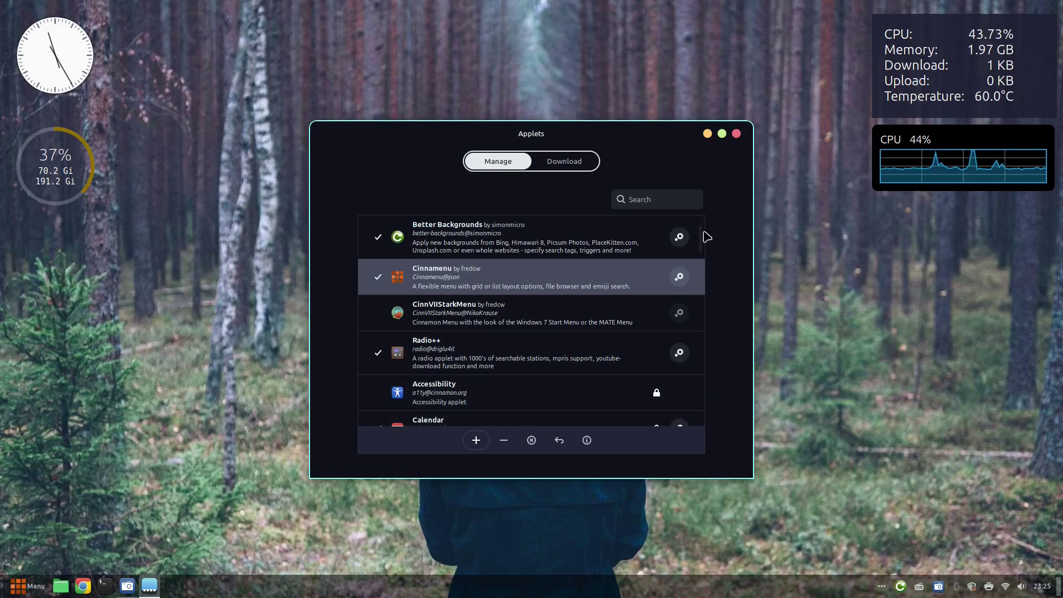
click(439, 238)
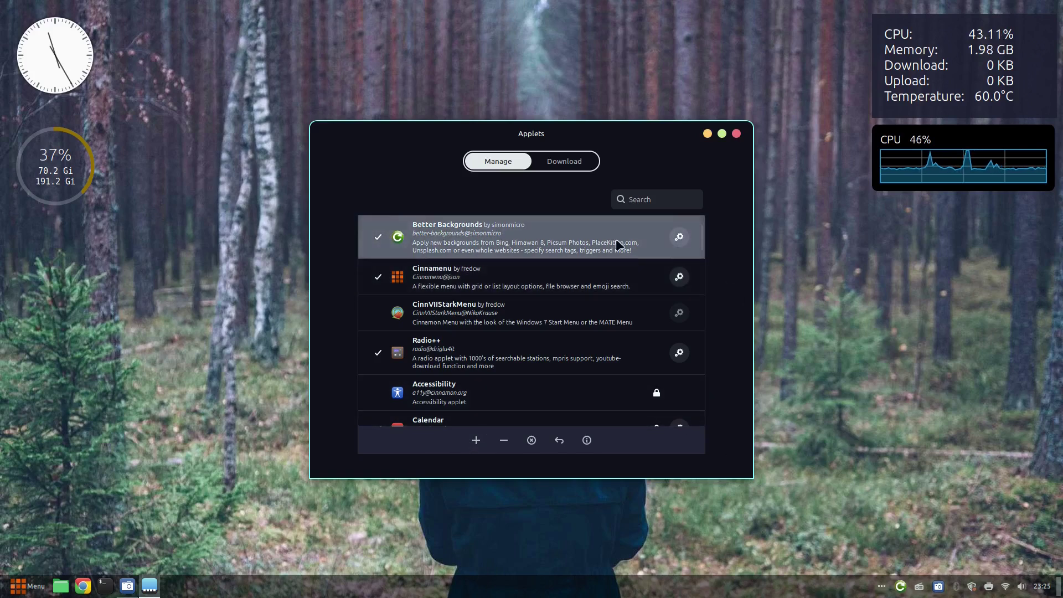
click(684, 236)
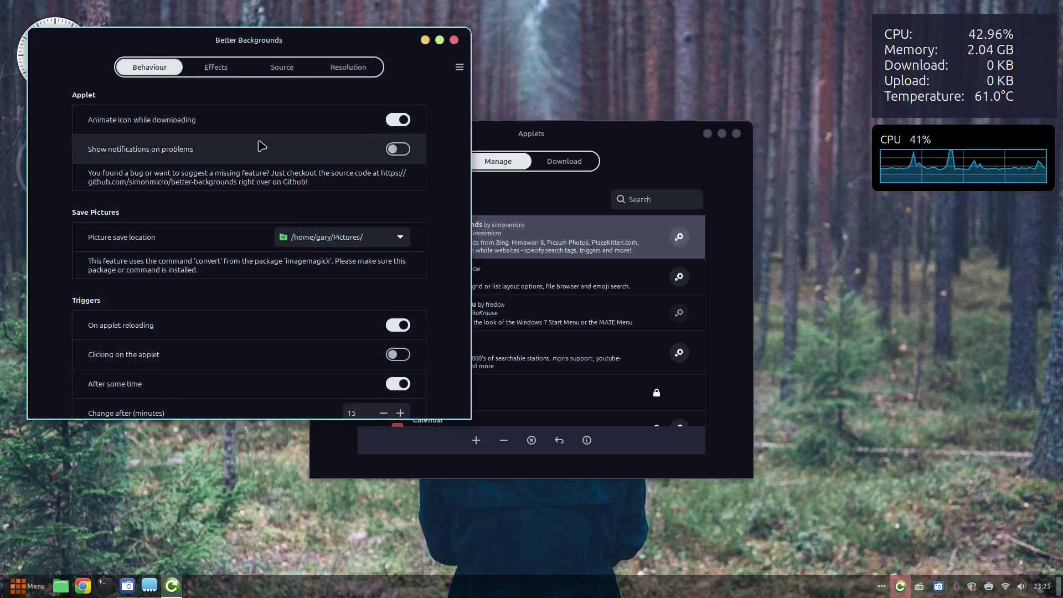
mouse_move(160, 149)
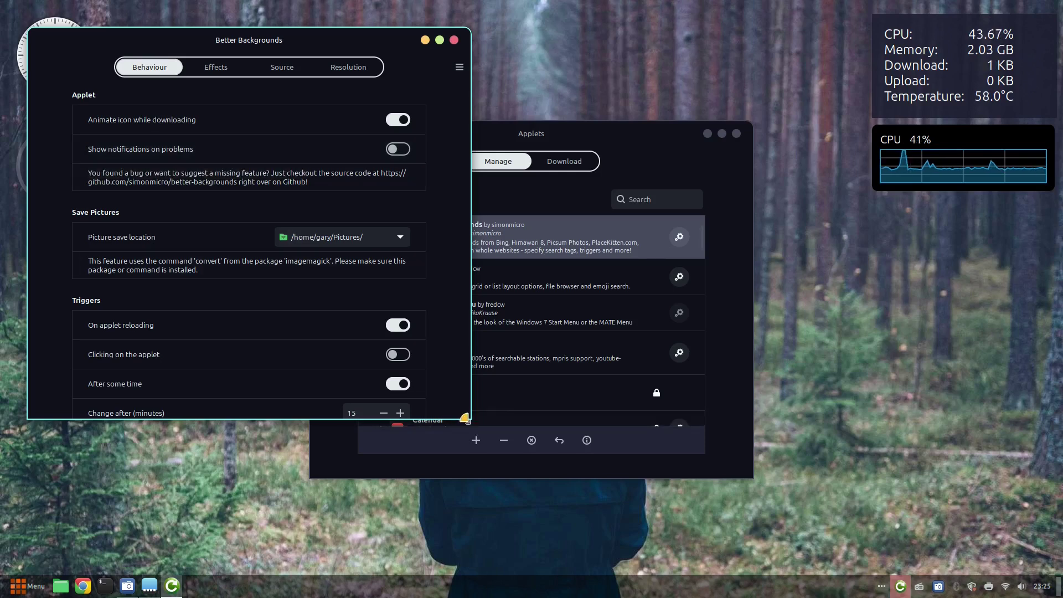
drag(471, 423, 524, 496)
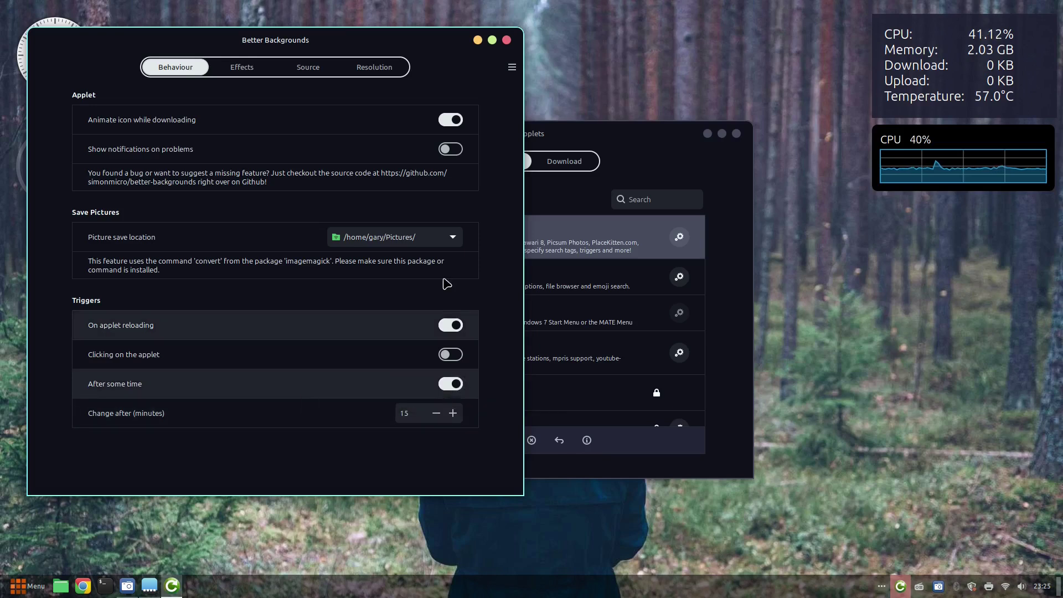
- Examine the image effects offered by Better Backgrounds, leaving the effect set to None
click(239, 72)
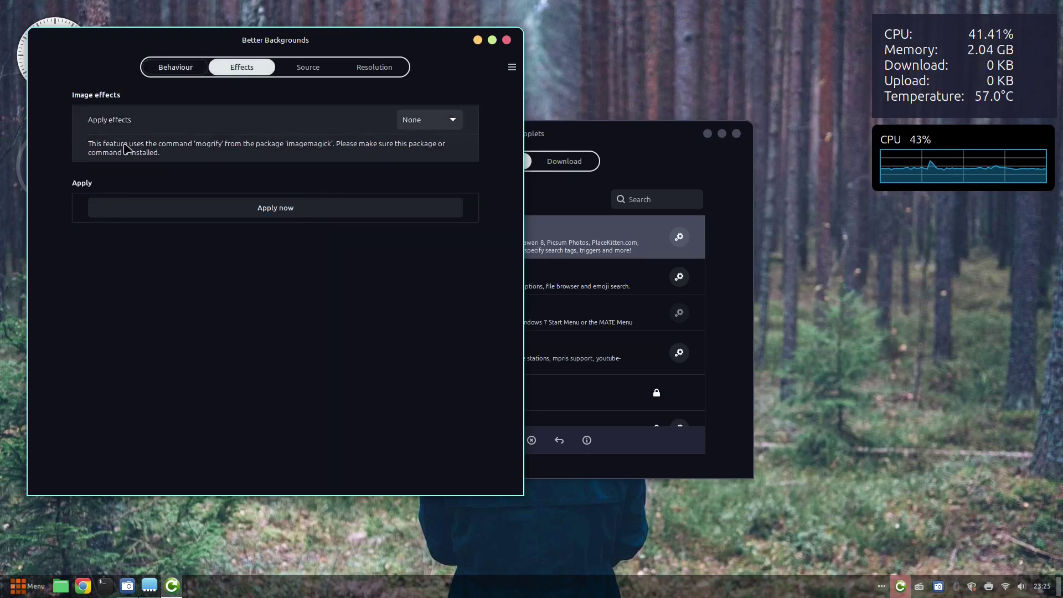
click(451, 120)
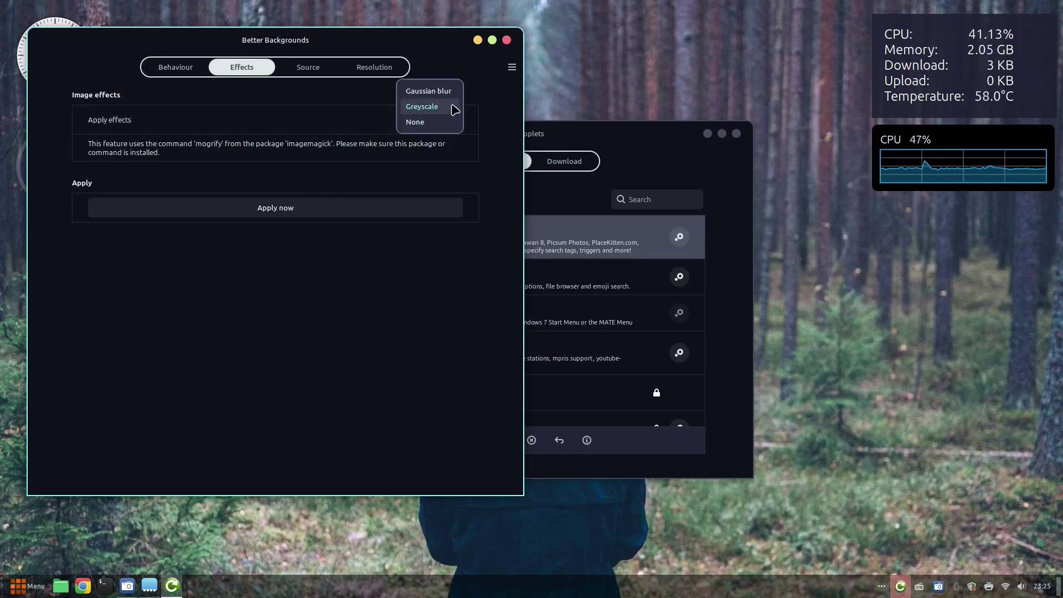
click(492, 111)
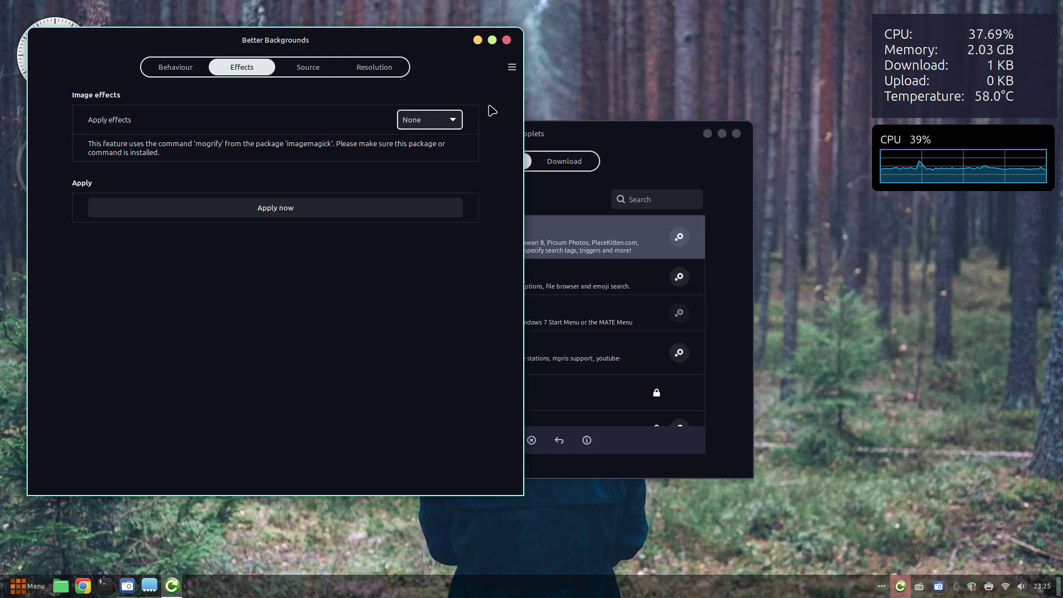
- Set the Better Backgrounds image source to Bing and apply it to the desktop
click(314, 68)
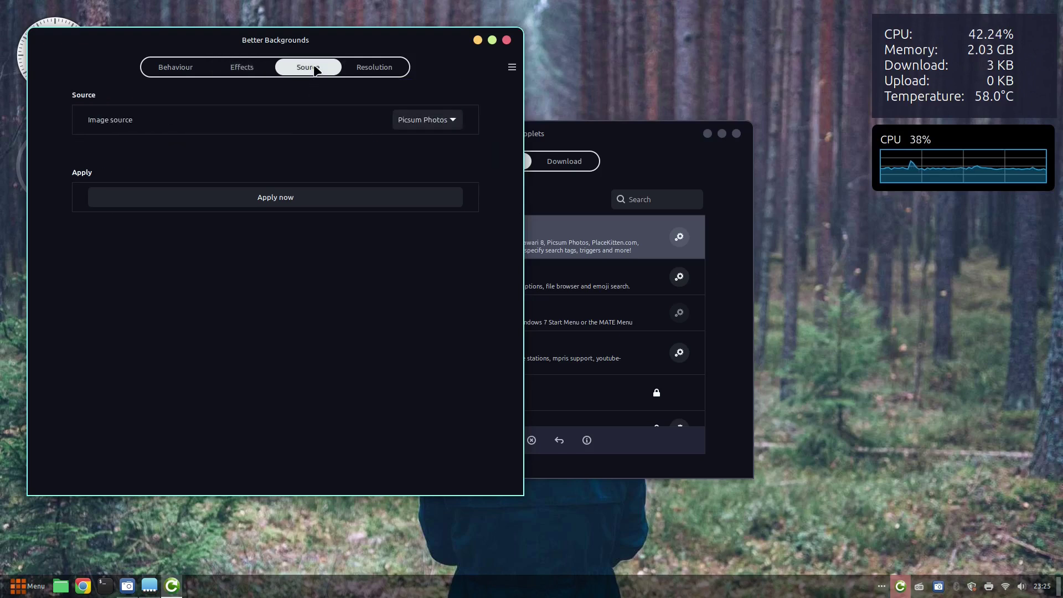
click(458, 121)
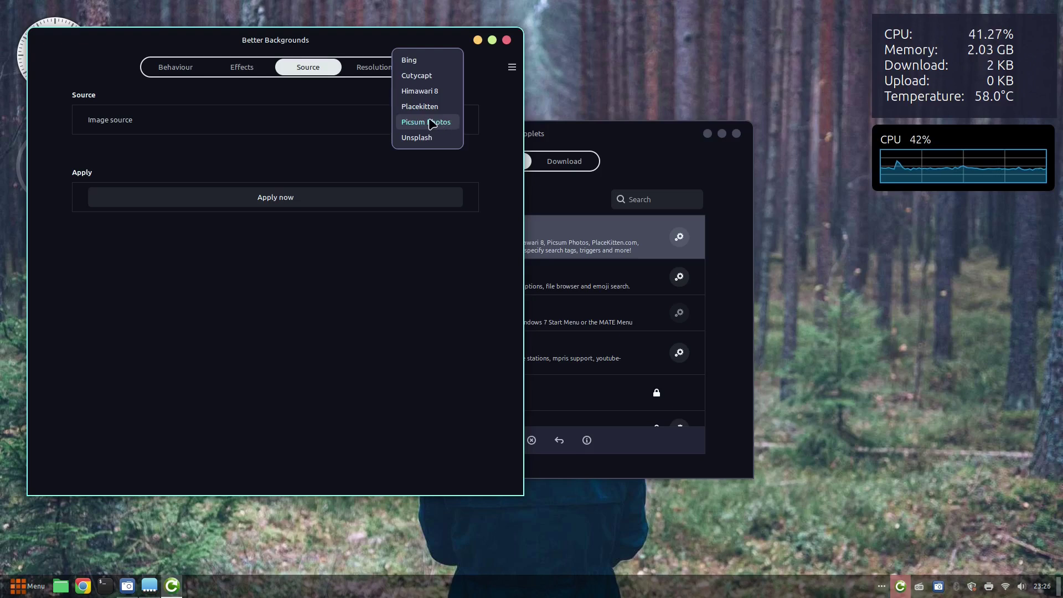
click(420, 61)
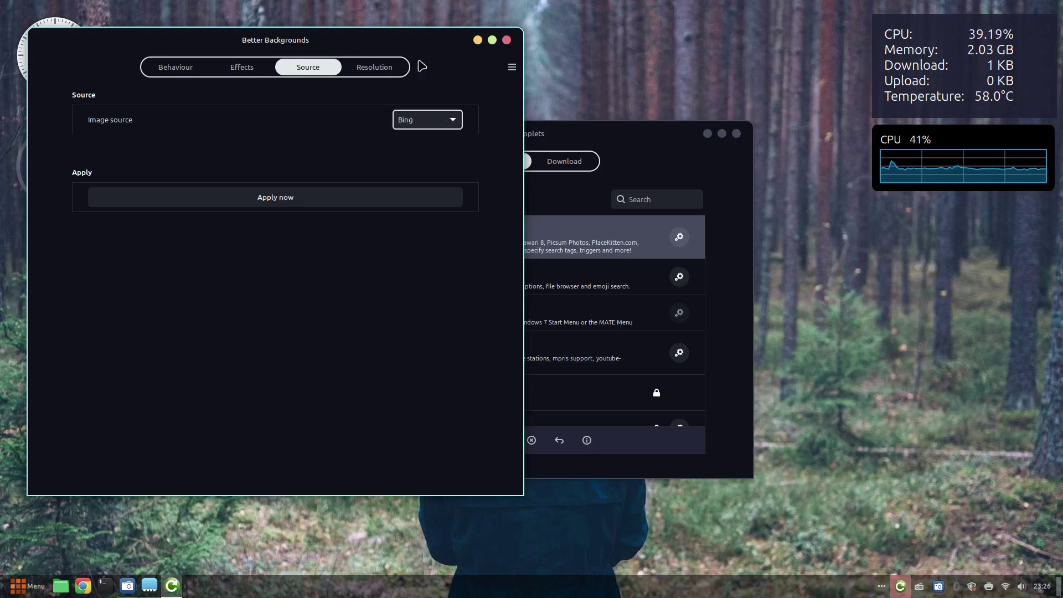
click(308, 222)
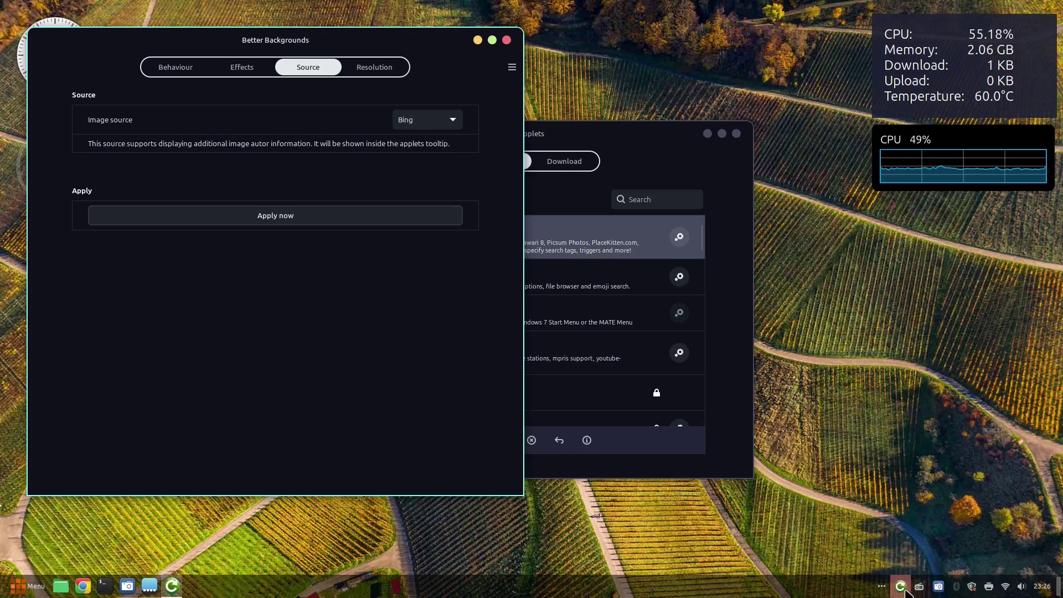
- Set the image source to Cutycapt and search Software Manager for "cuty" to check the required package, closing Software Manager when done
click(427, 120)
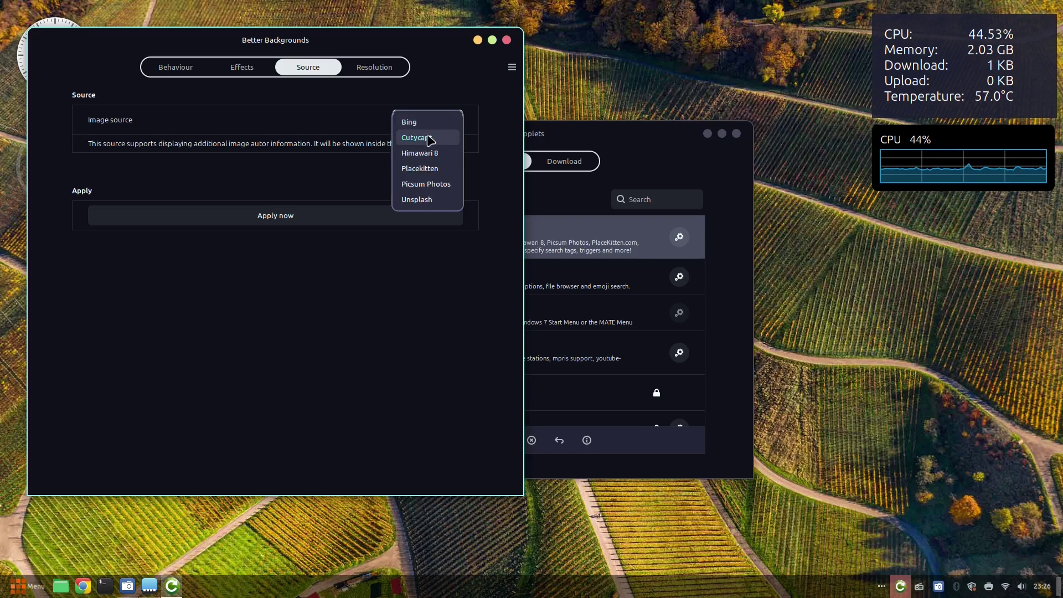
click(429, 138)
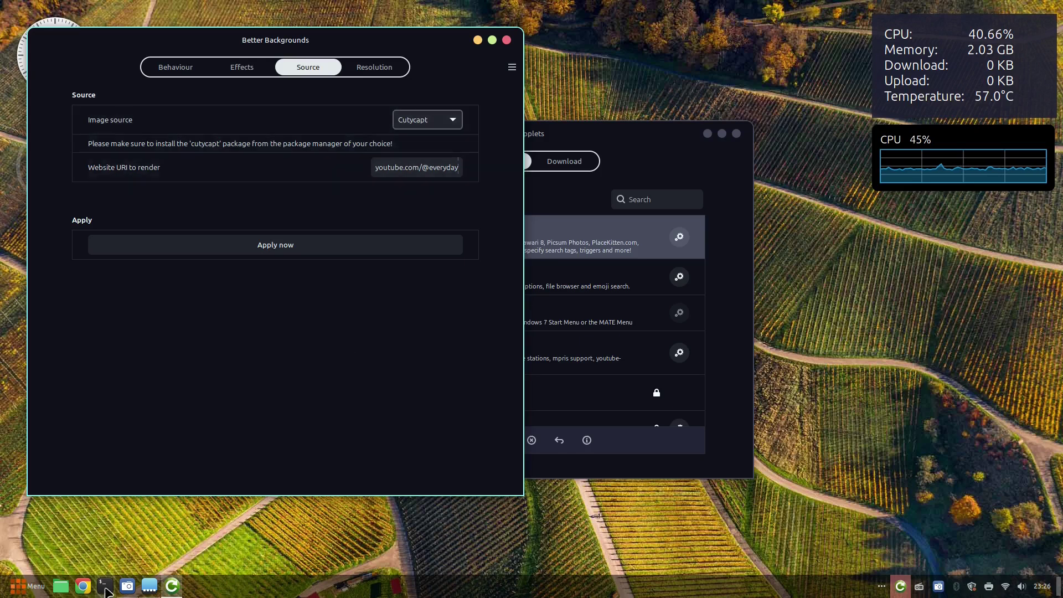
click(35, 592)
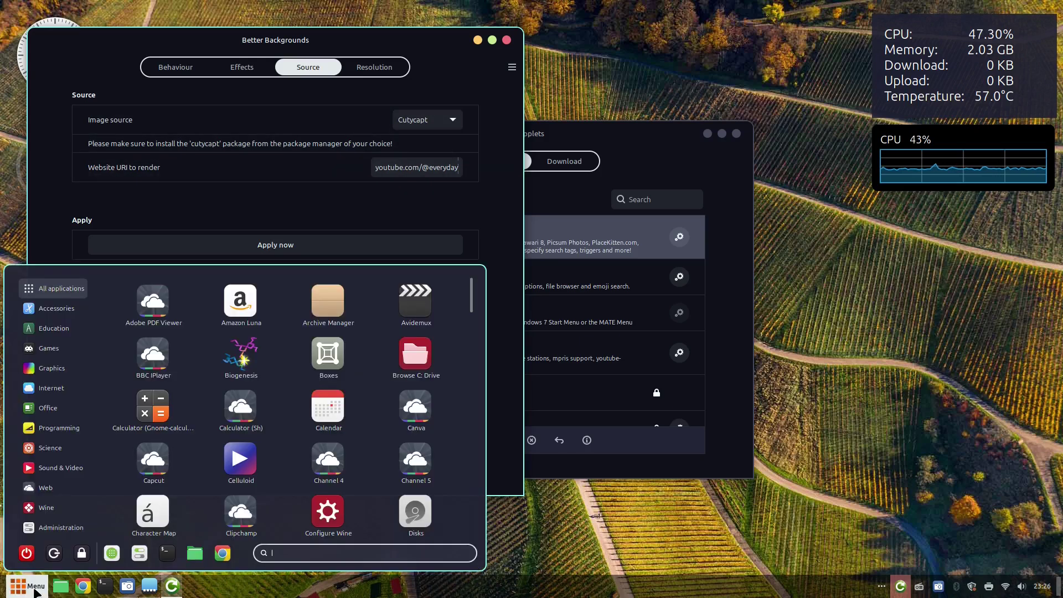
click(111, 552)
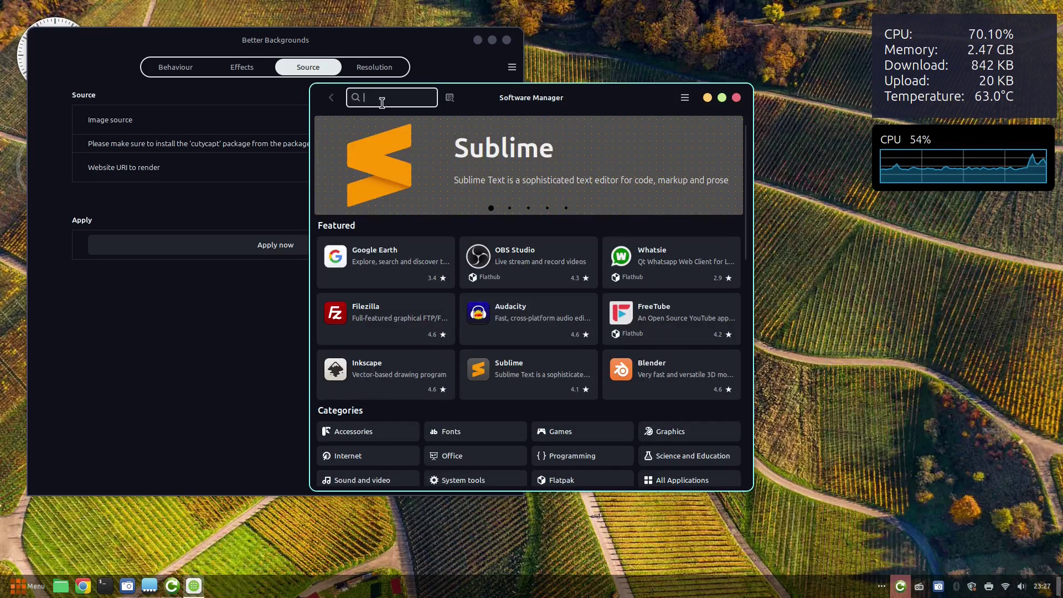
text(cu)
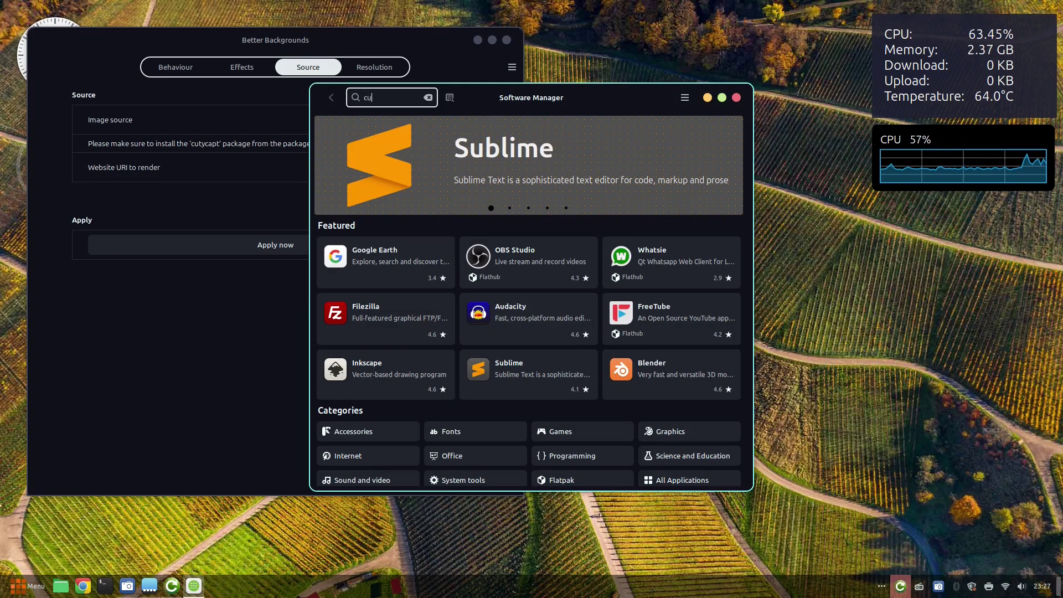
text(ty)
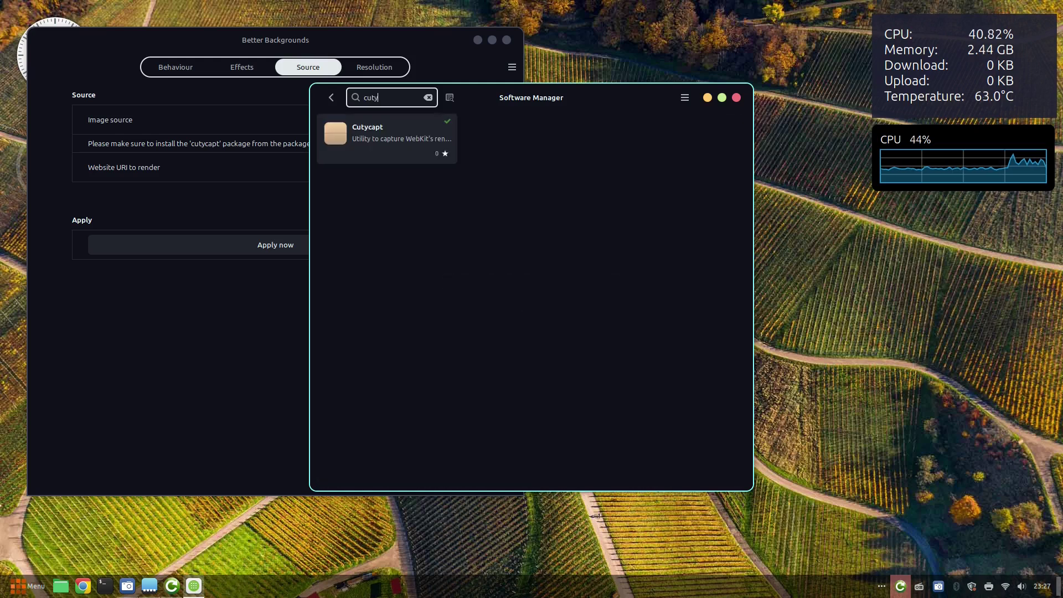
click(736, 98)
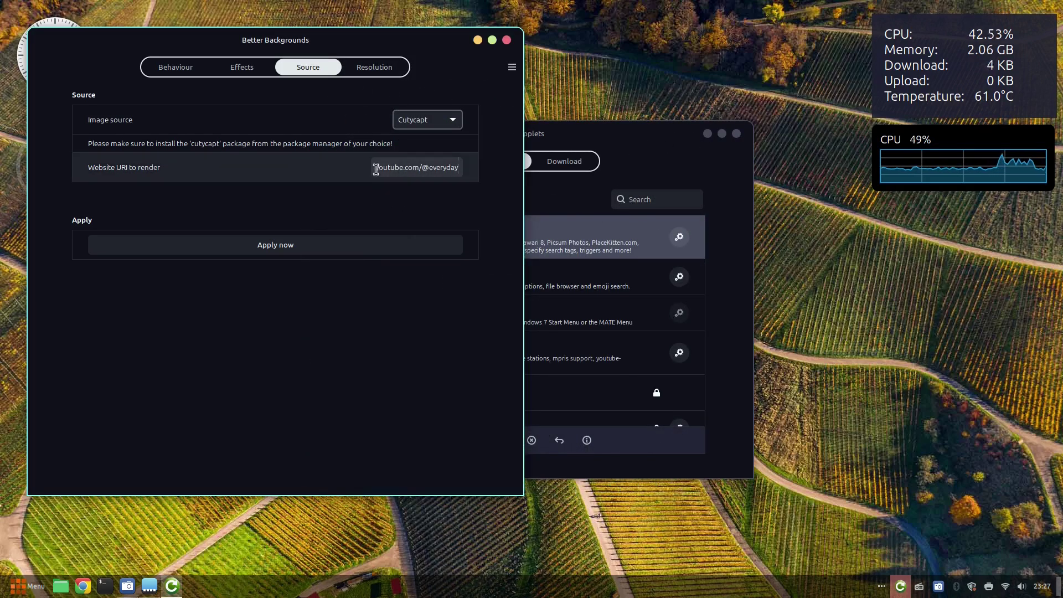
- Apply the Cutycapt web page as the background and minimise the Applets and Better Backgrounds windows to view it
click(311, 252)
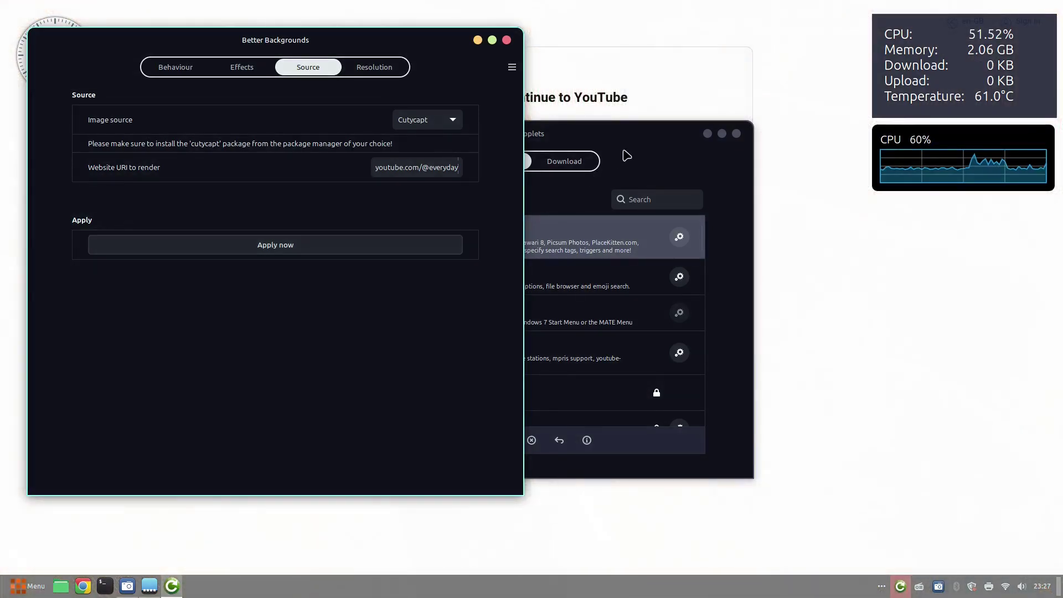
click(702, 134)
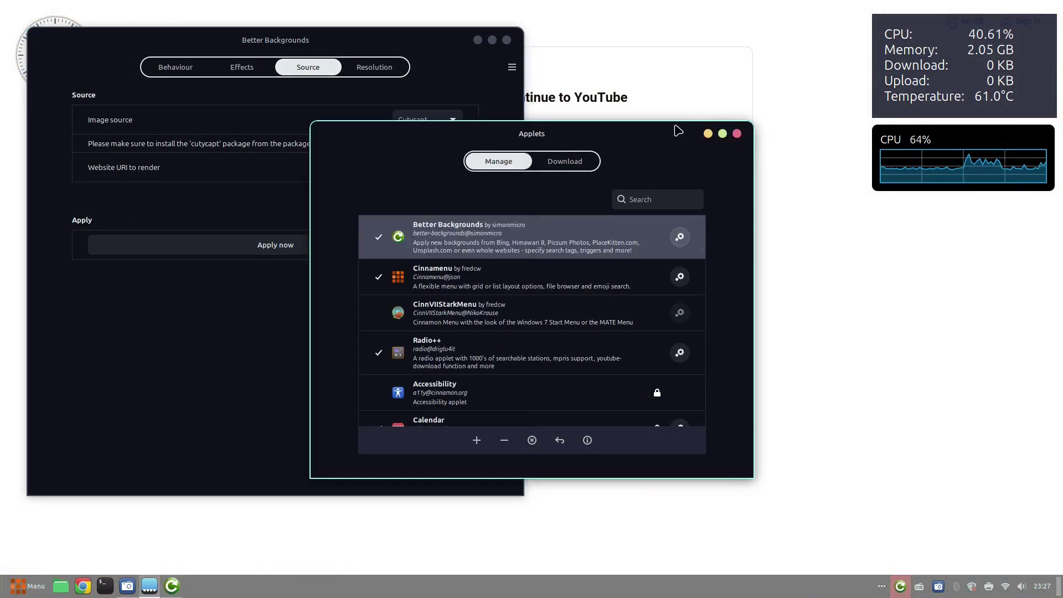
click(708, 134)
click(477, 40)
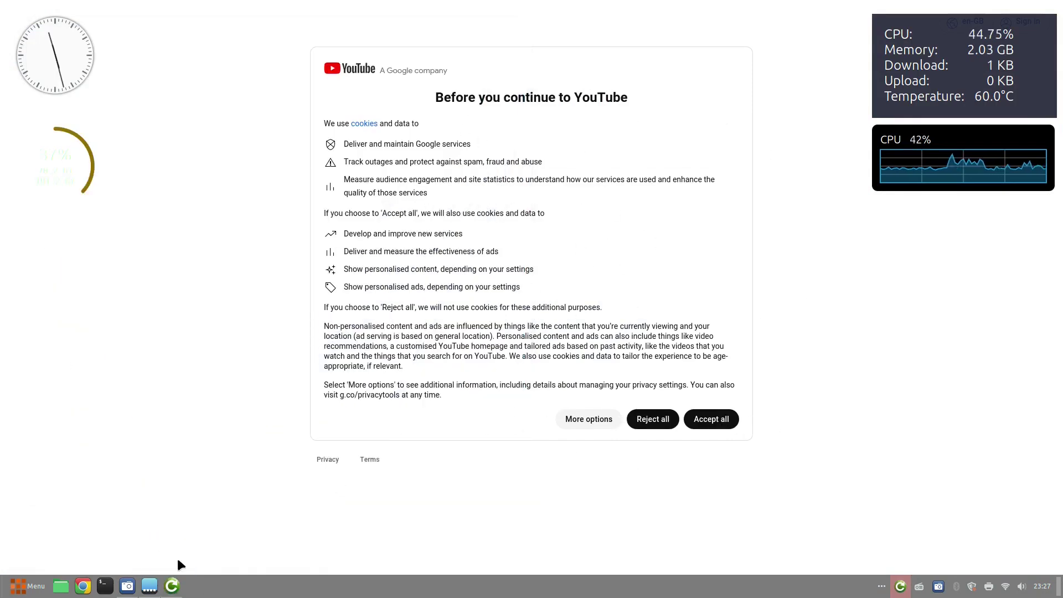
- Restore the Better Backgrounds settings window, set the image source to Himawari 8 and apply it
mouse_move(172, 589)
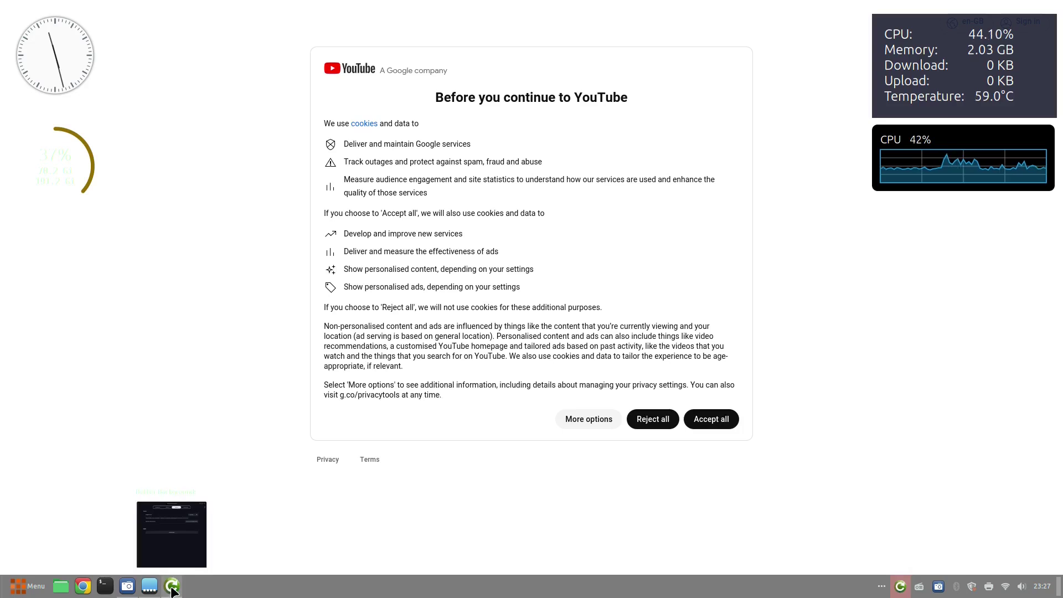
click(172, 587)
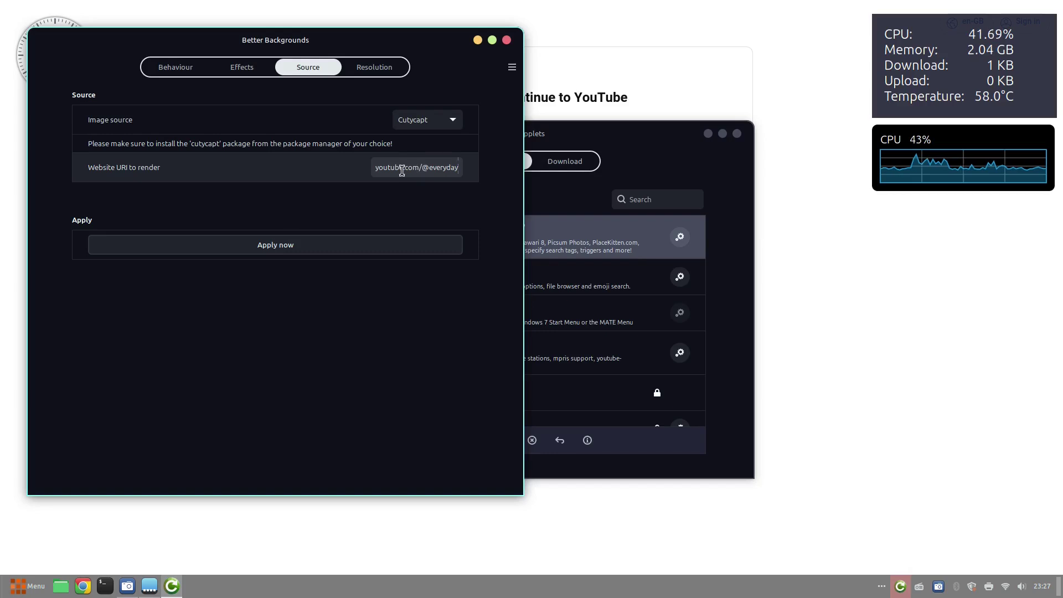
click(456, 122)
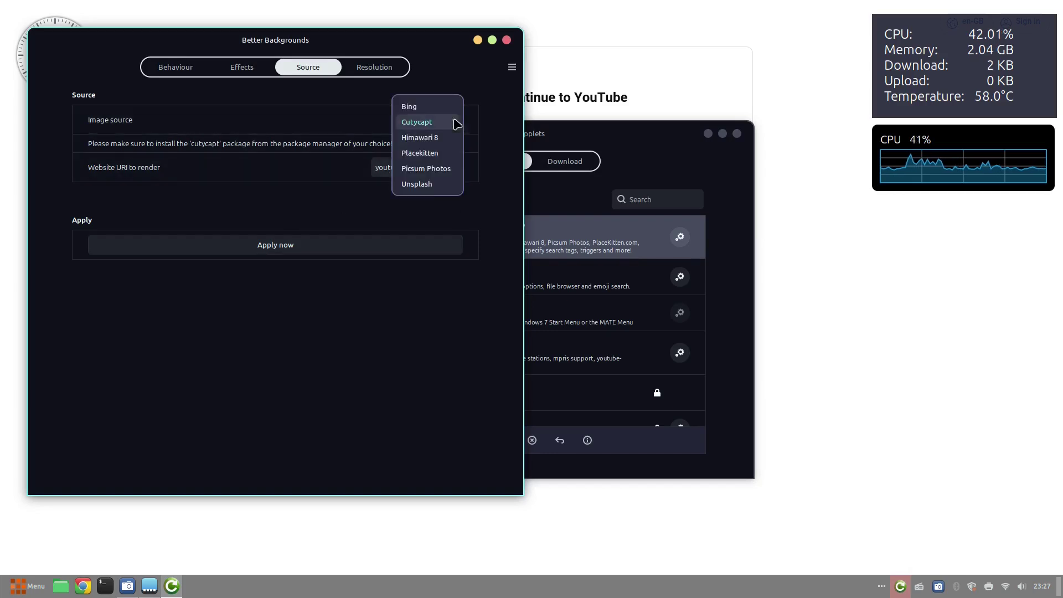
click(439, 137)
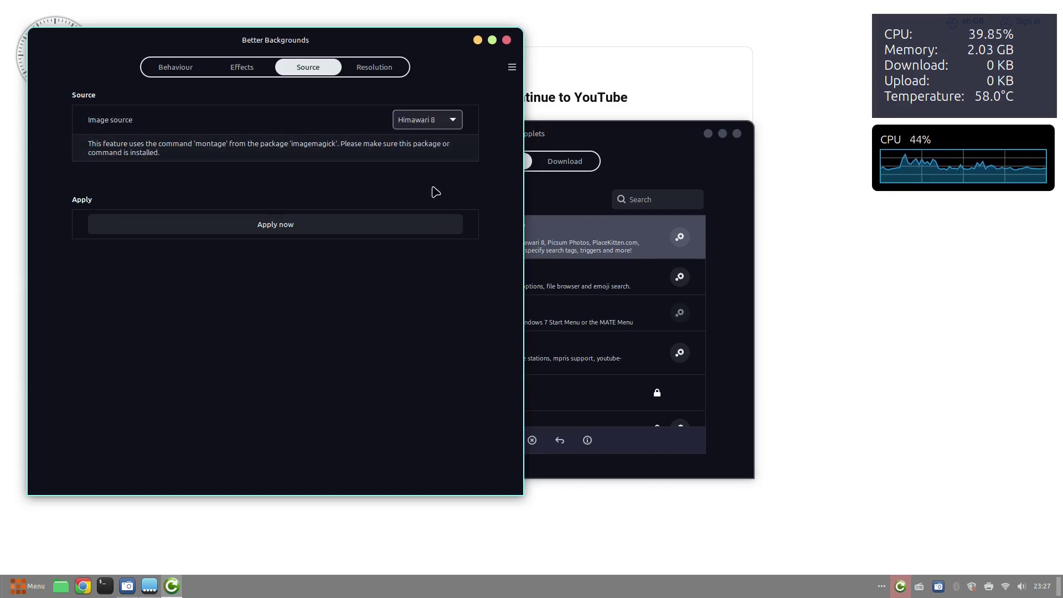
click(415, 228)
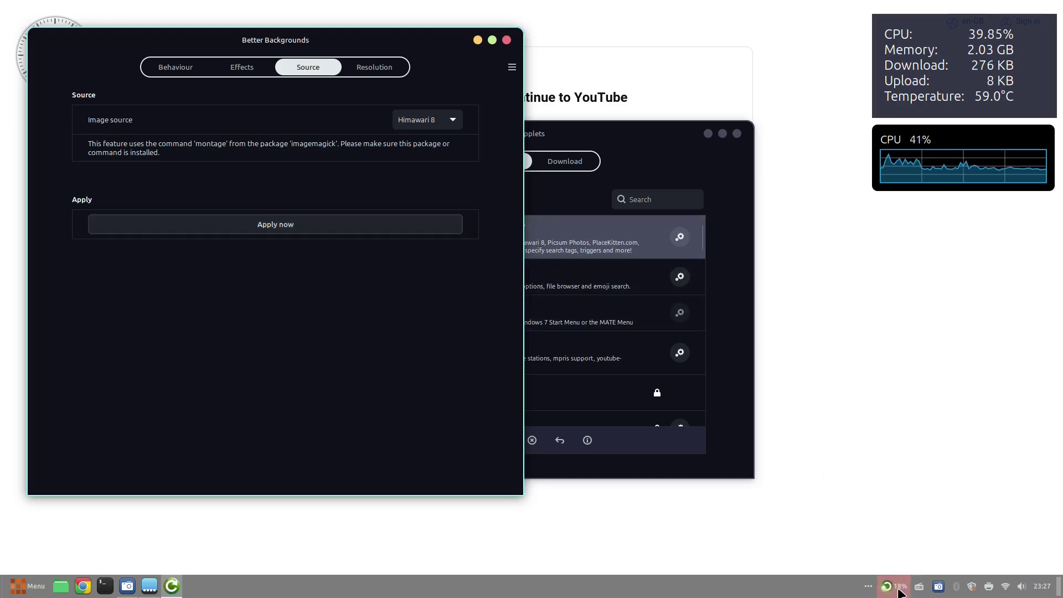
mouse_move(900, 591)
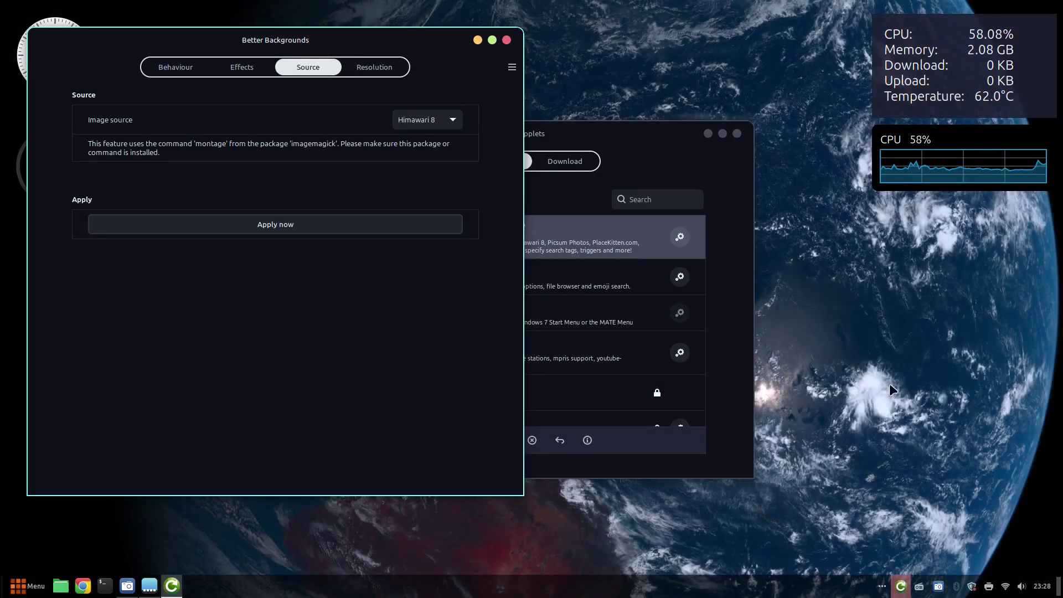
- Minimise the Applets and Better Backgrounds windows to view the Himawari 8 background on the desktop
click(708, 134)
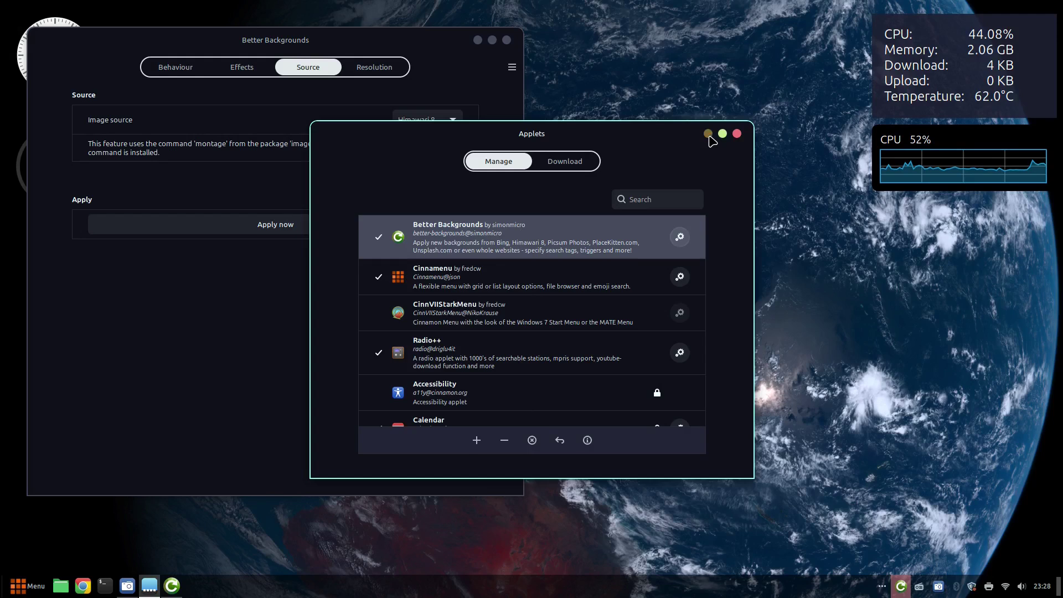
click(707, 134)
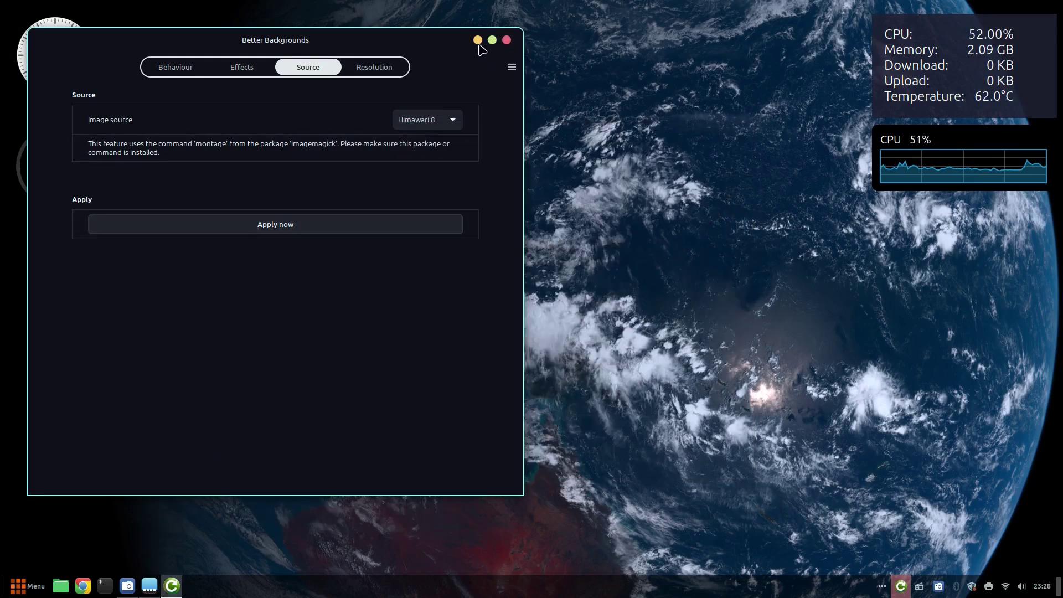
click(478, 43)
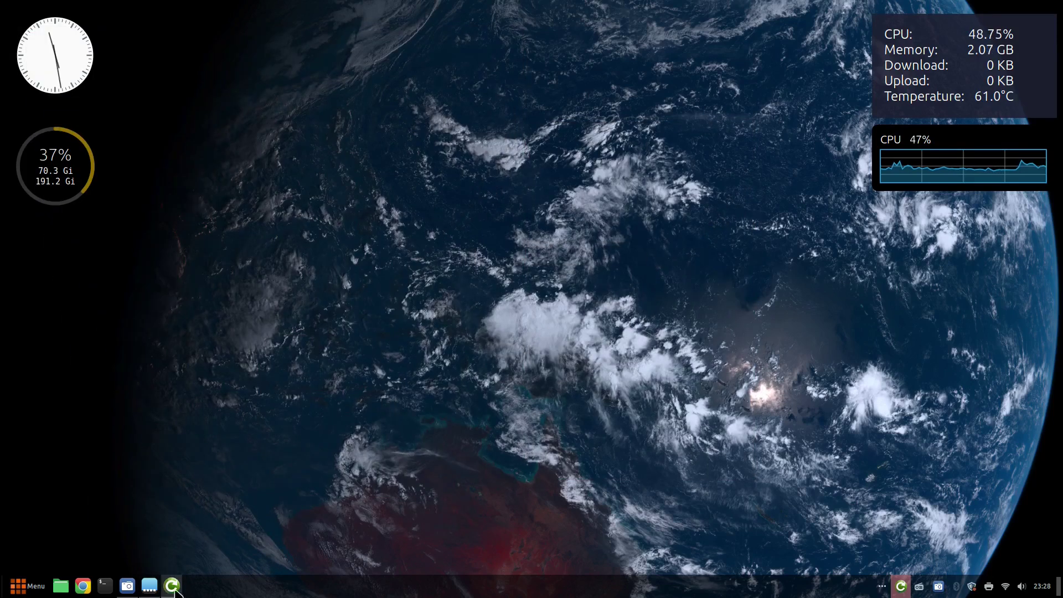
- Restore the Better Backgrounds settings, switch the image source to Placekitten and apply it
click(173, 586)
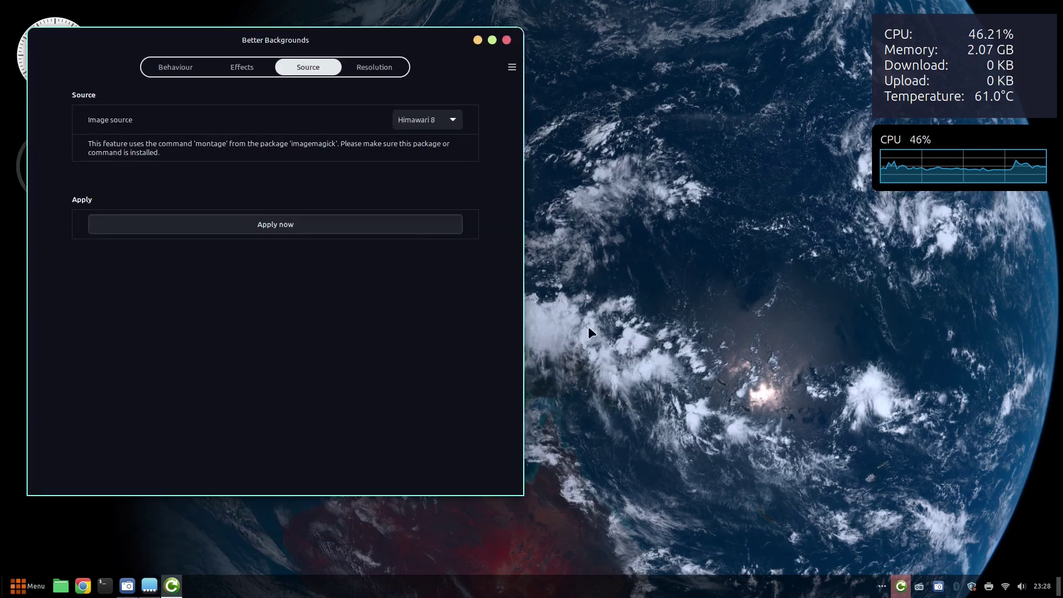
click(436, 123)
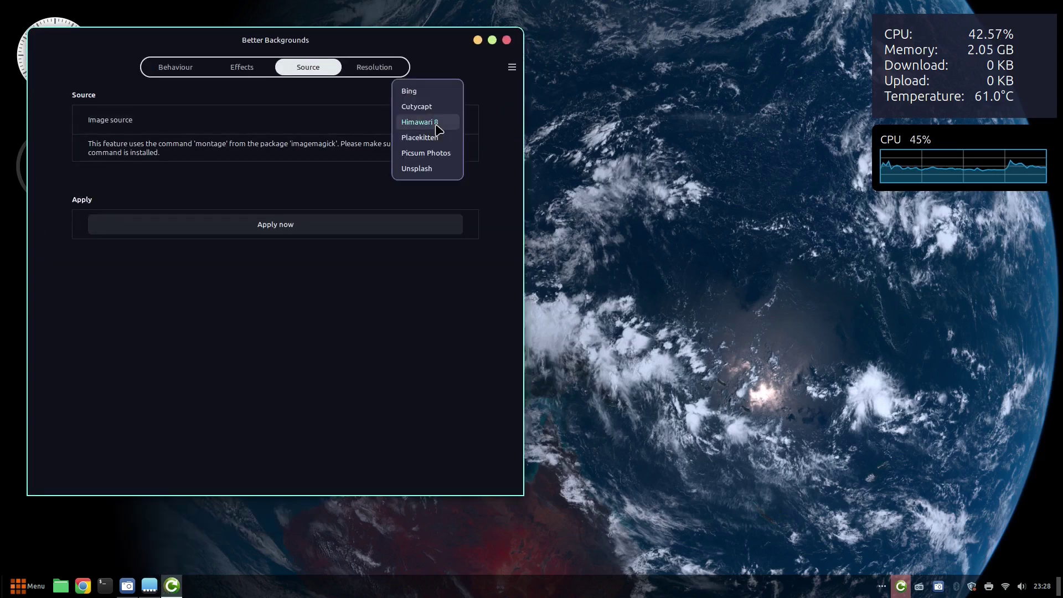
click(416, 138)
click(297, 199)
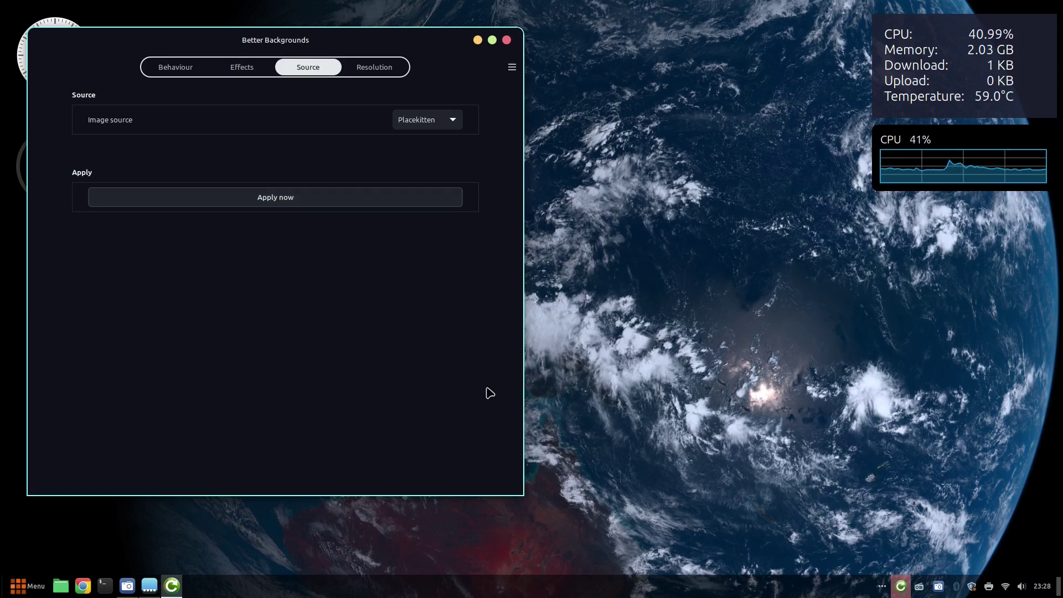
- Switch the Better Backgrounds image source to Unsplash and apply it using the own search tag beaches
click(451, 121)
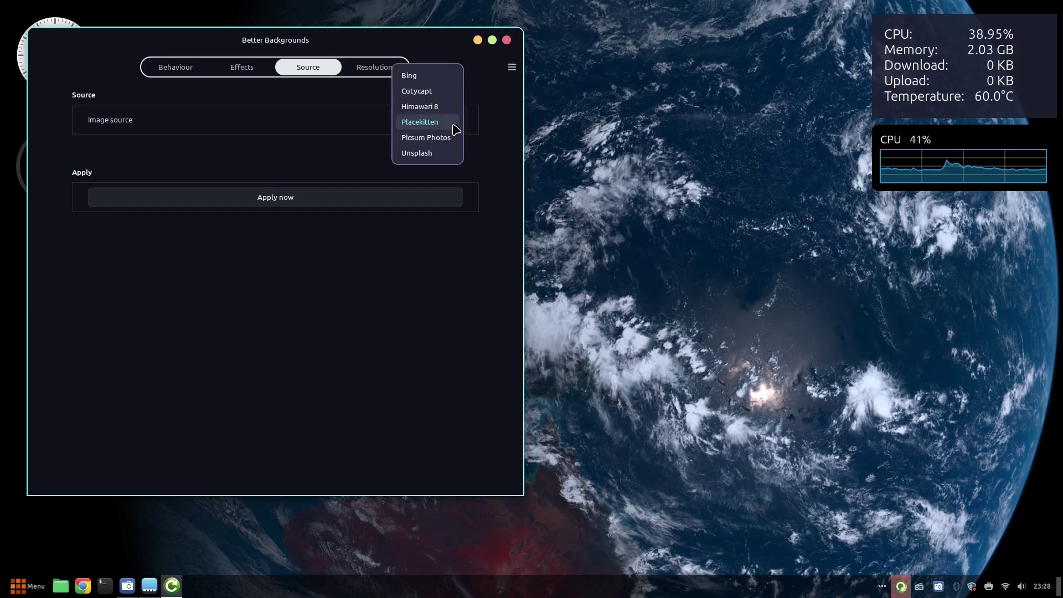
click(427, 154)
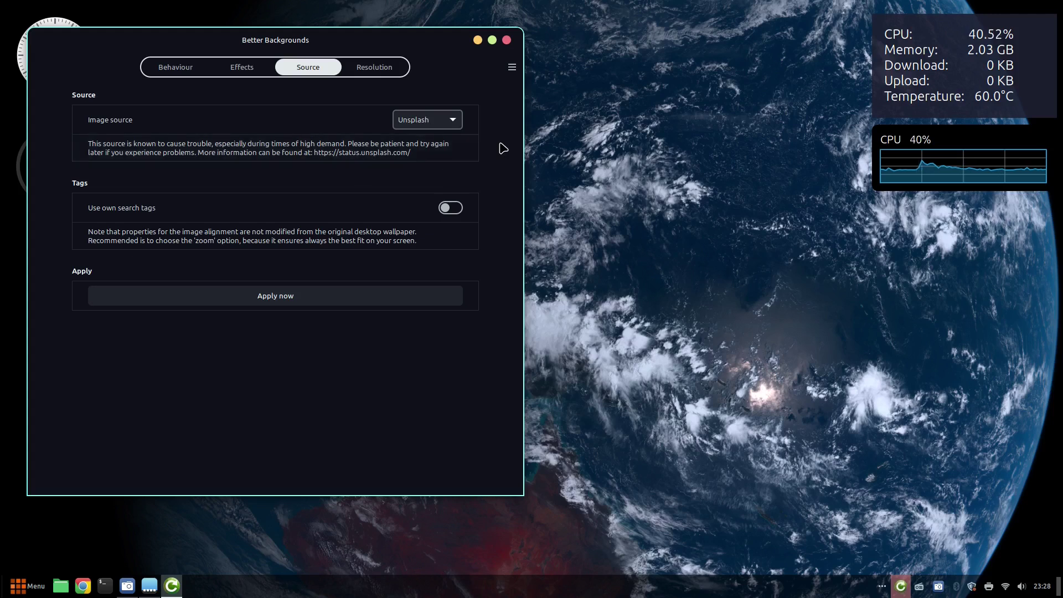
click(292, 299)
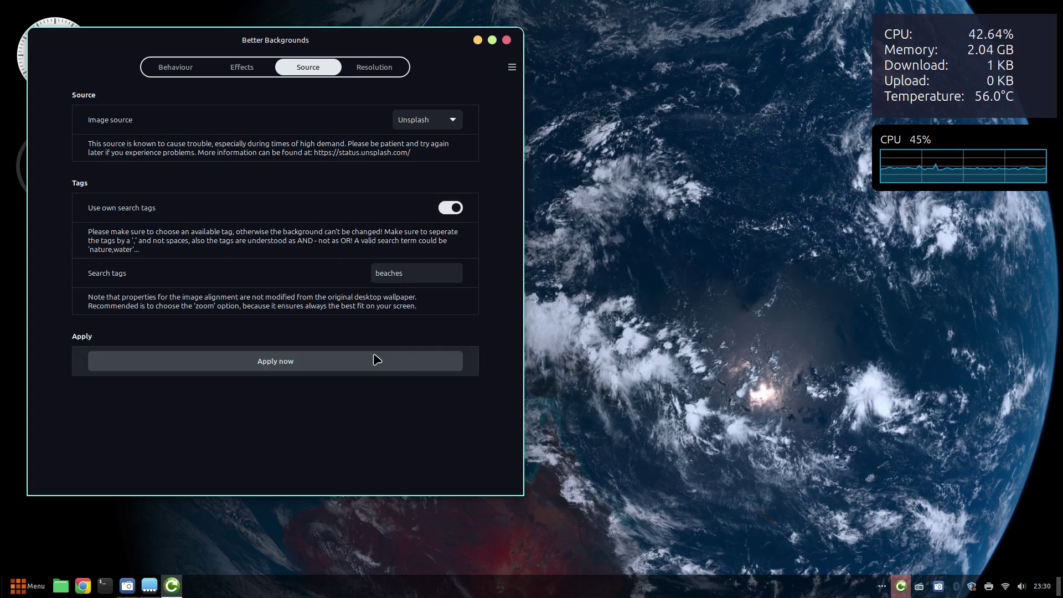
- Set the image source to Picsum Photos, apply it and load another background from the panel applet
click(454, 121)
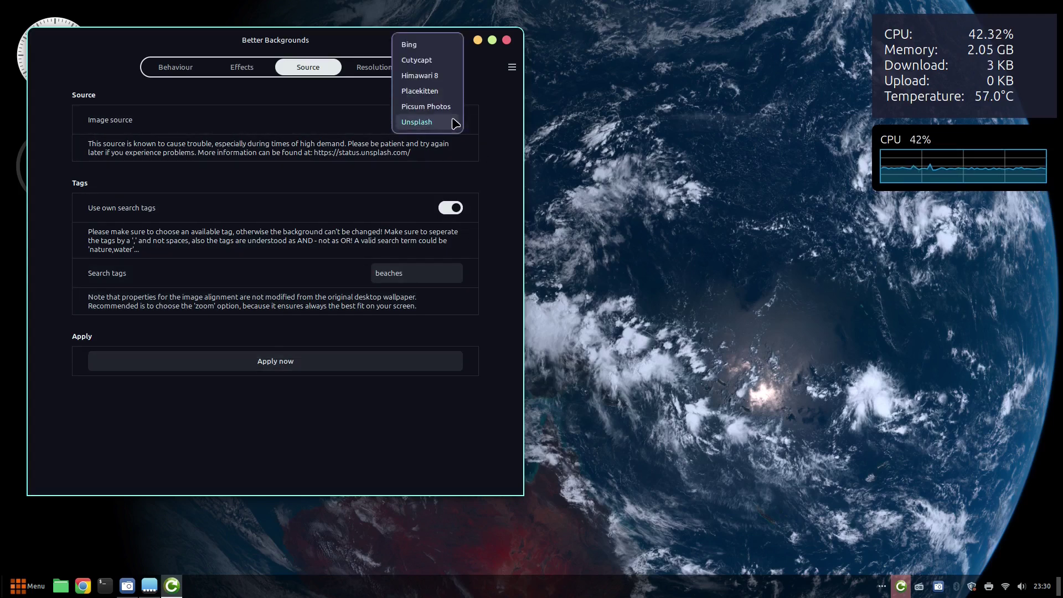
click(449, 106)
click(330, 200)
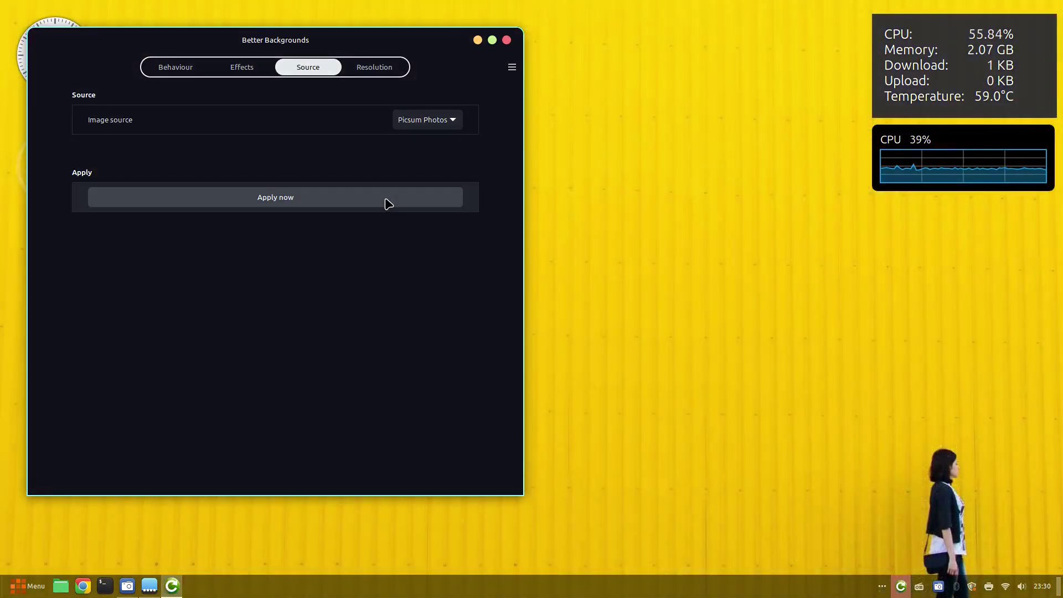
click(900, 587)
click(896, 545)
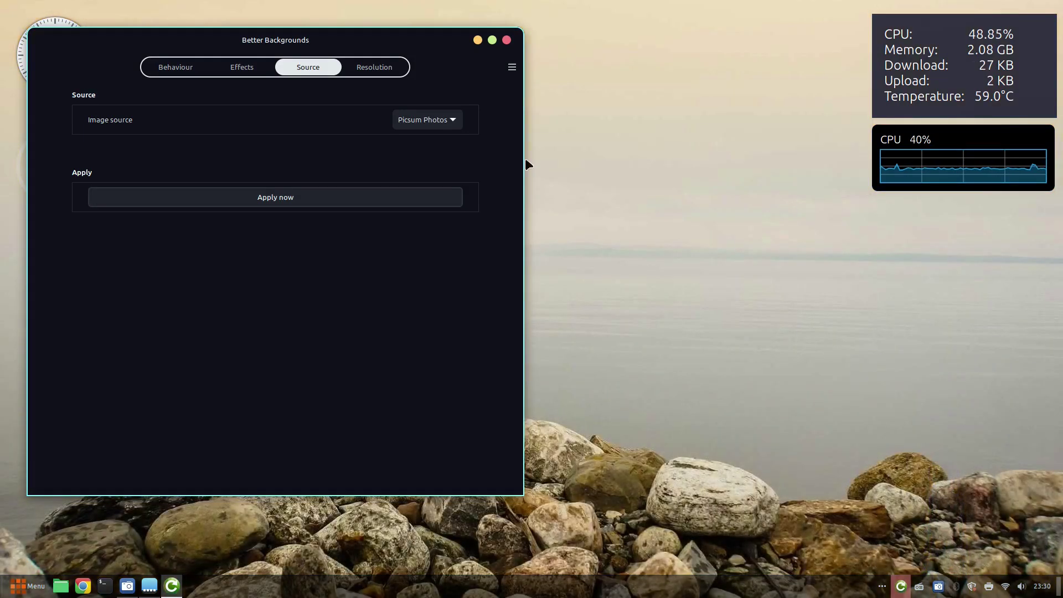
- Review the Better Backgrounds custom resolution settings and close the settings window
click(388, 69)
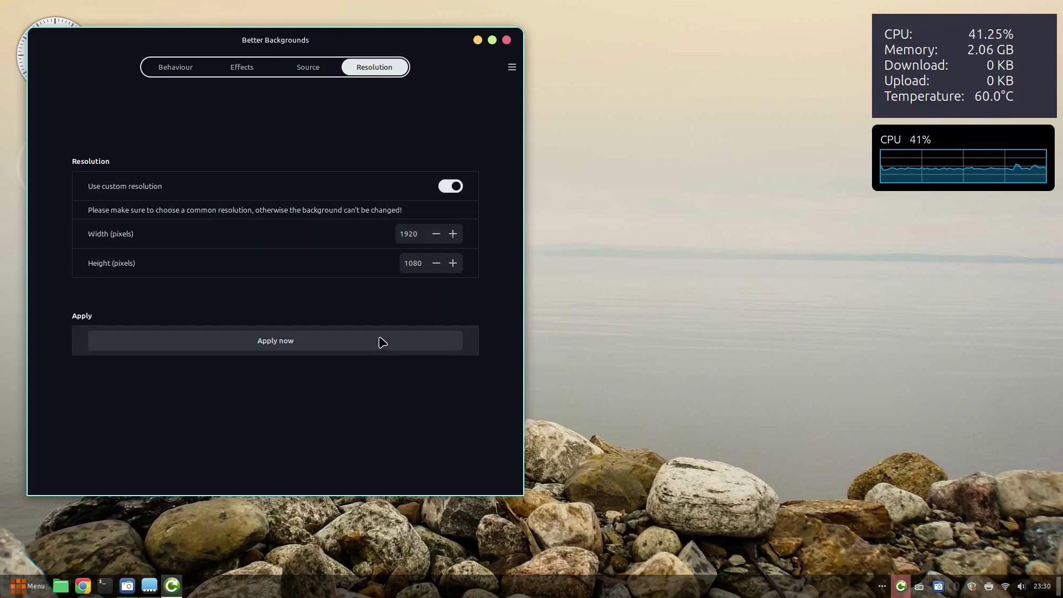
click(507, 41)
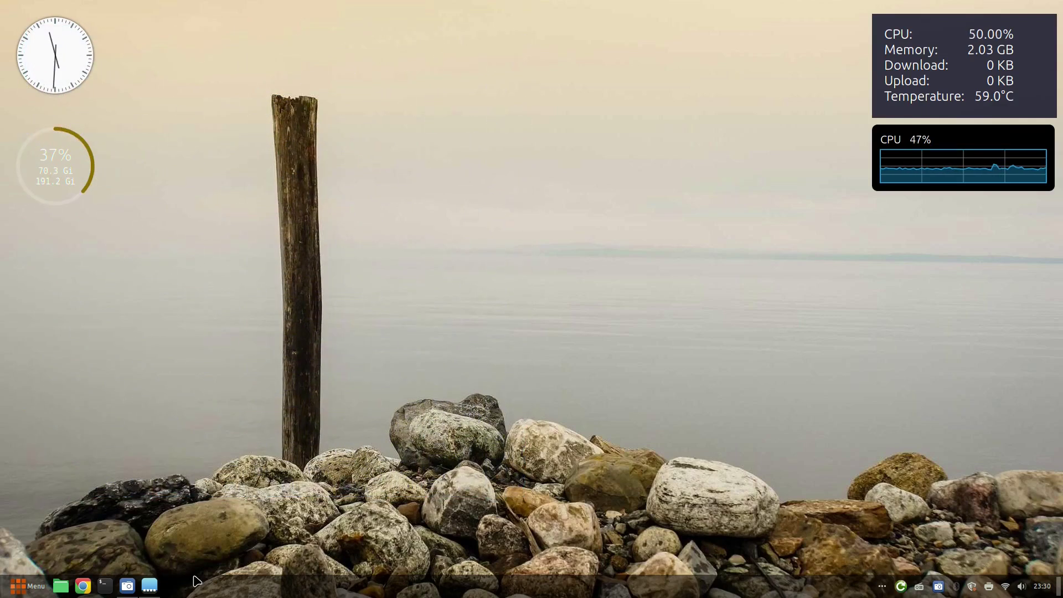
- Restore the Applets window and examine Cinnamenu's layout, behaviour, search, appearance and tips settings, including the available web search engines
click(150, 585)
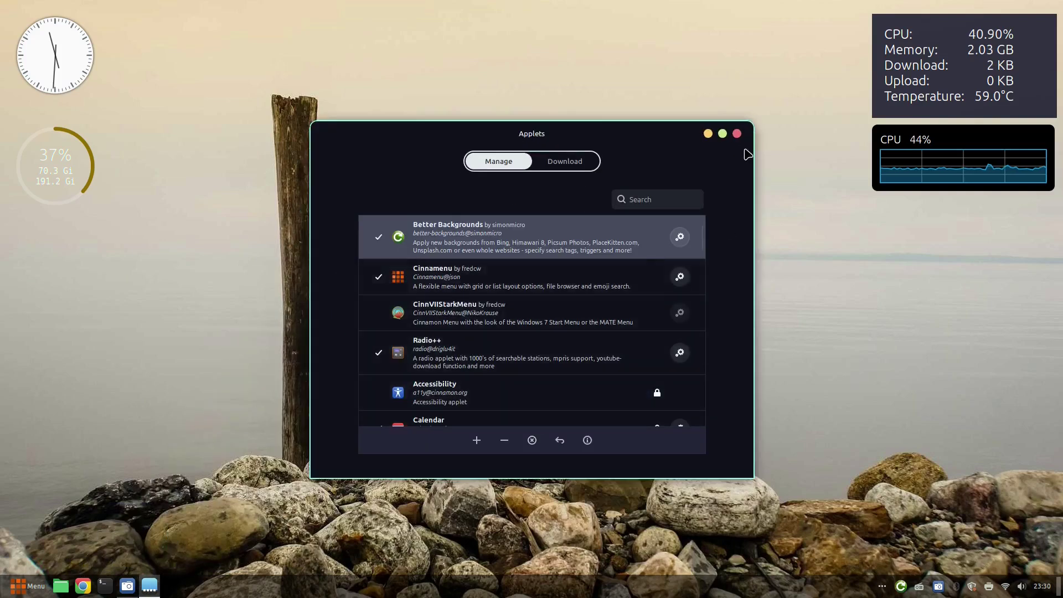
click(678, 284)
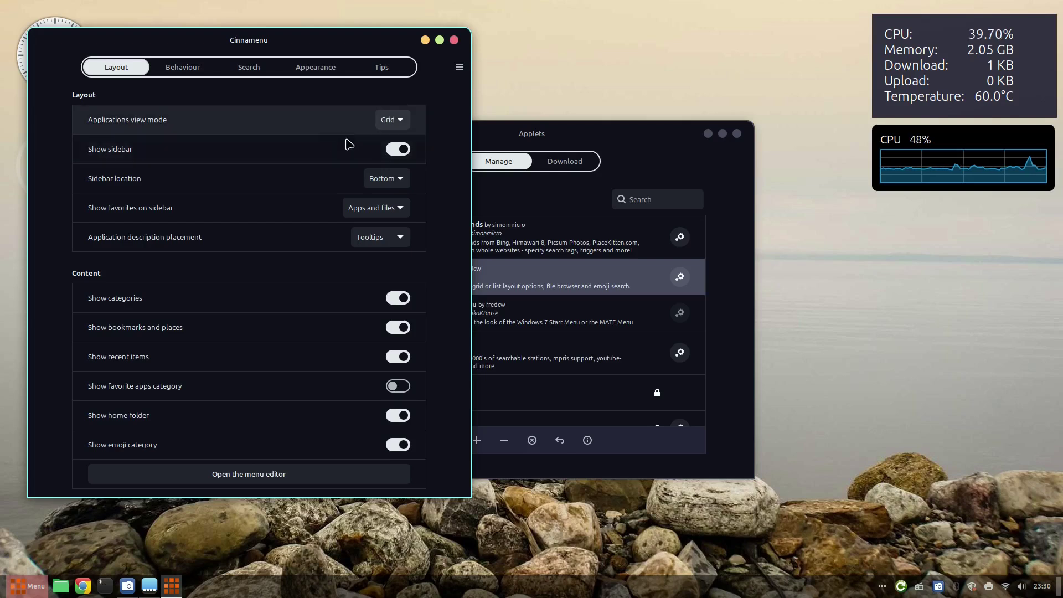
click(186, 70)
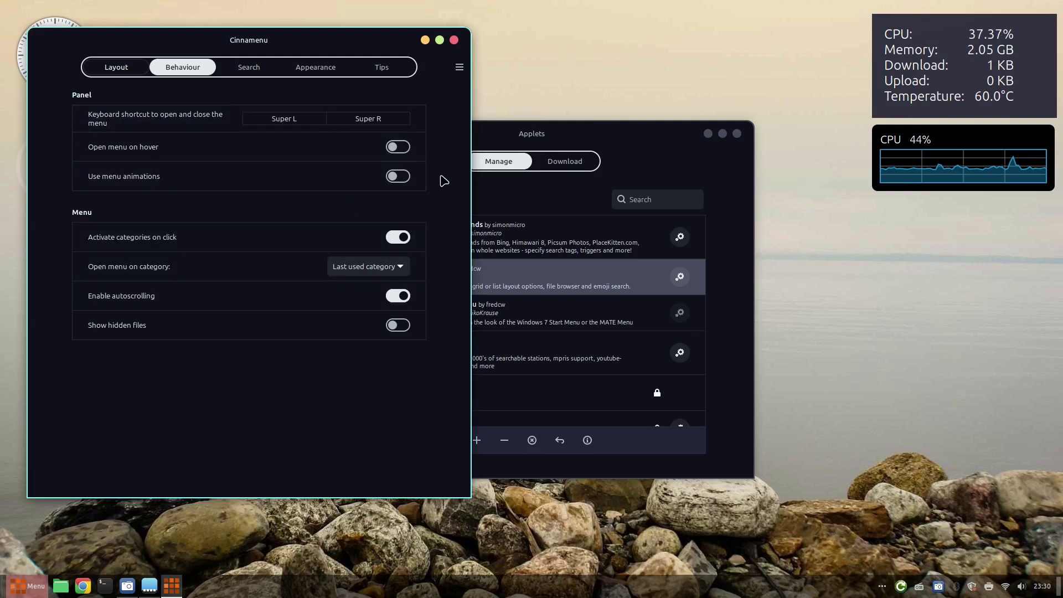
click(251, 68)
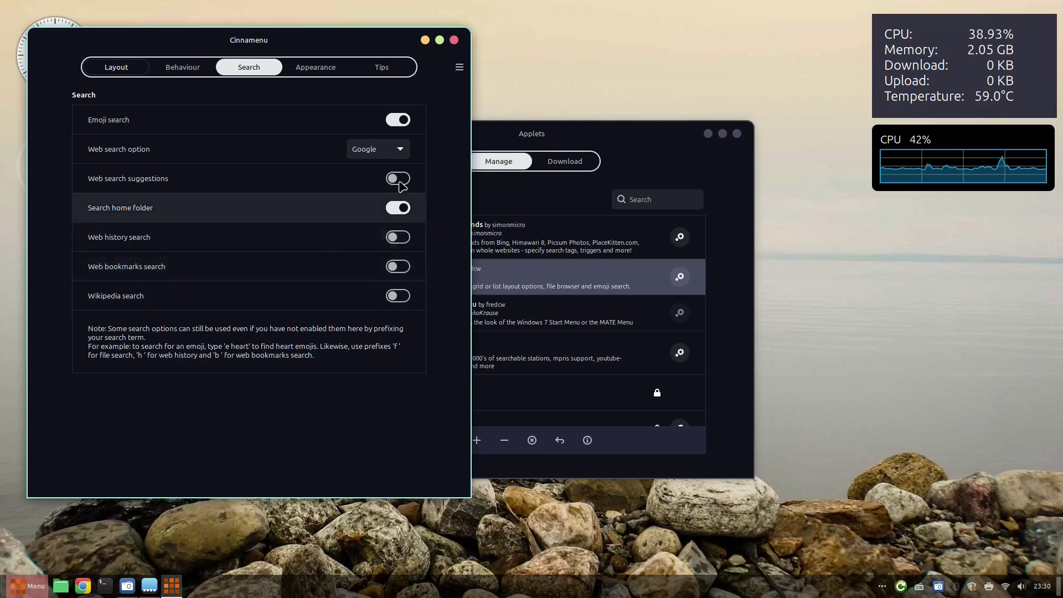
click(408, 153)
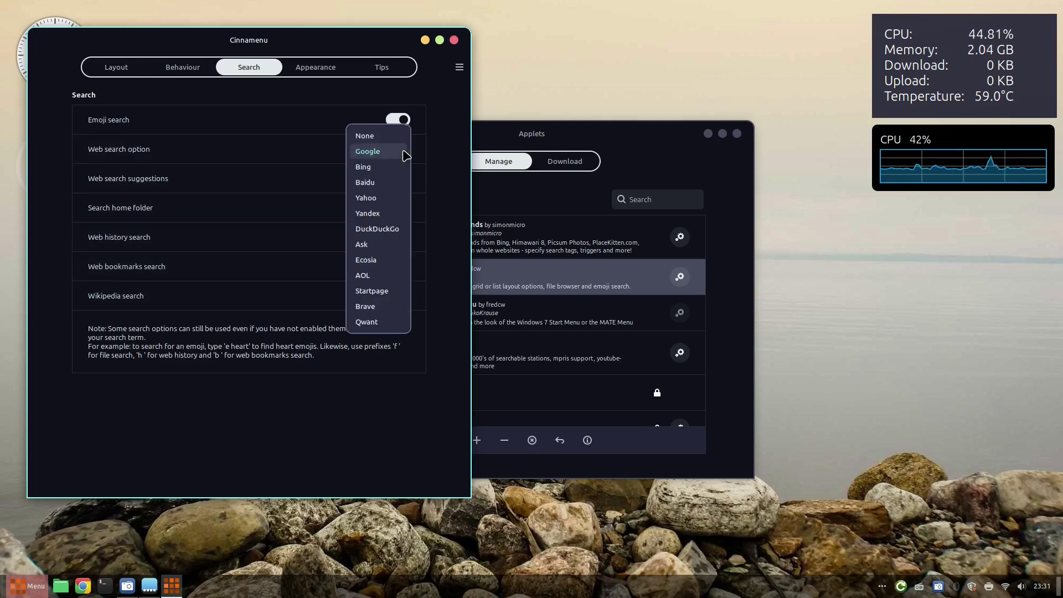
click(444, 146)
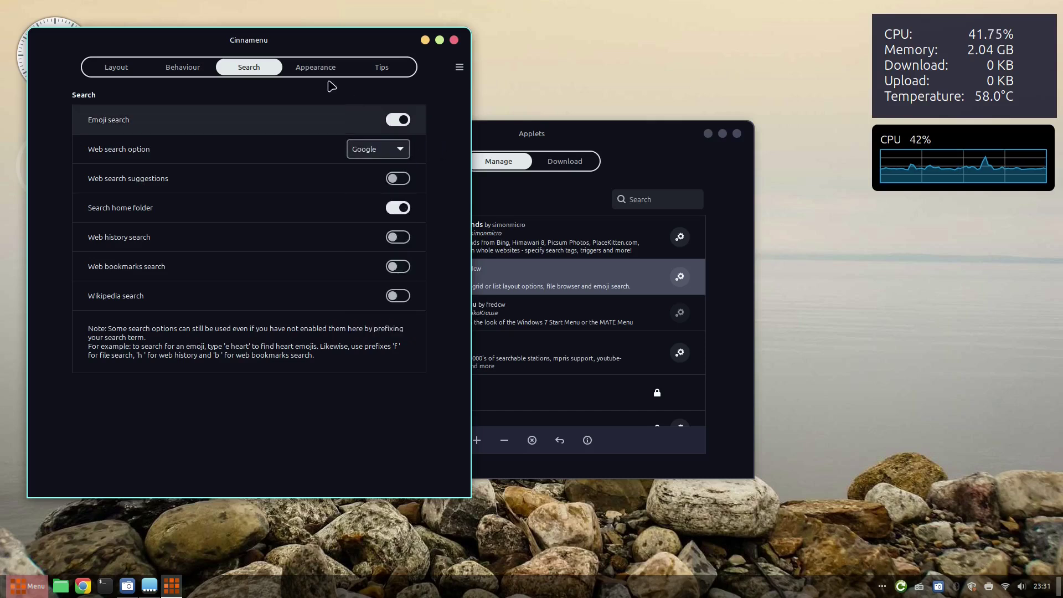
click(308, 68)
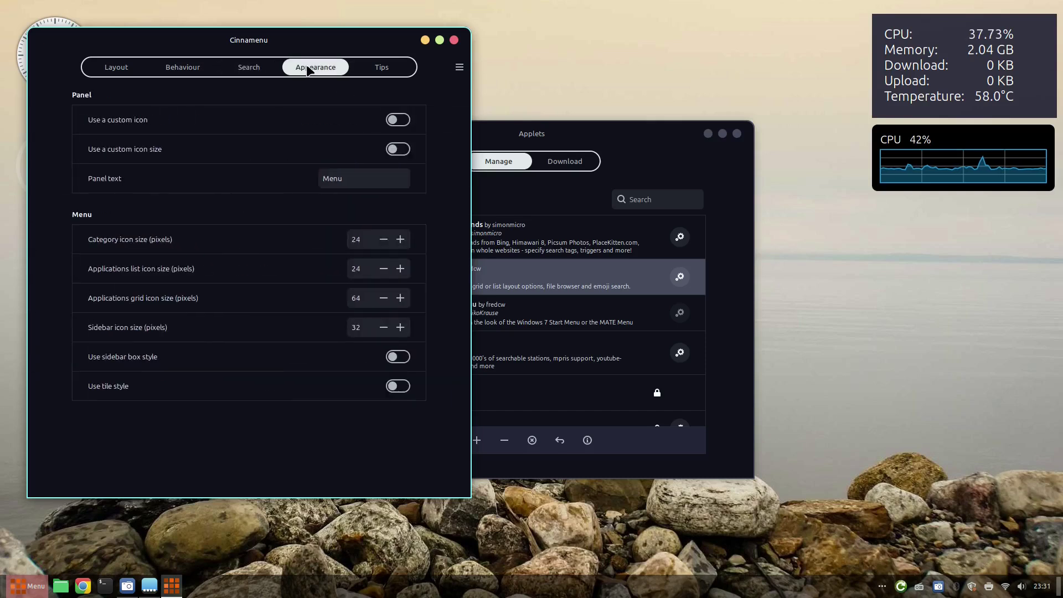
click(380, 68)
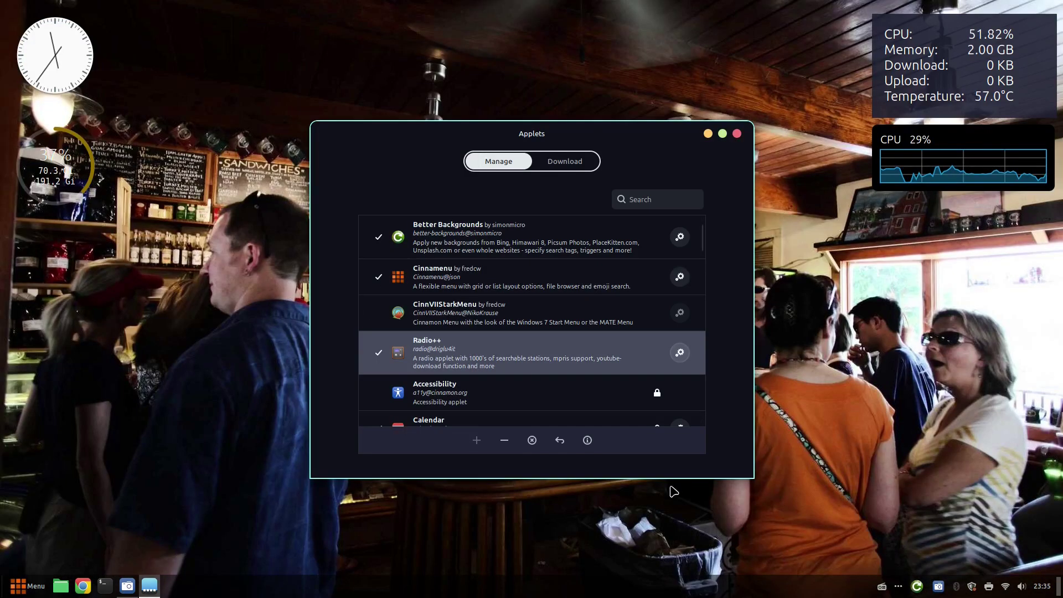
- Open the Radio++ settings, search stations for "brit" and add the laut.fm Britpop station to My Stations
click(680, 353)
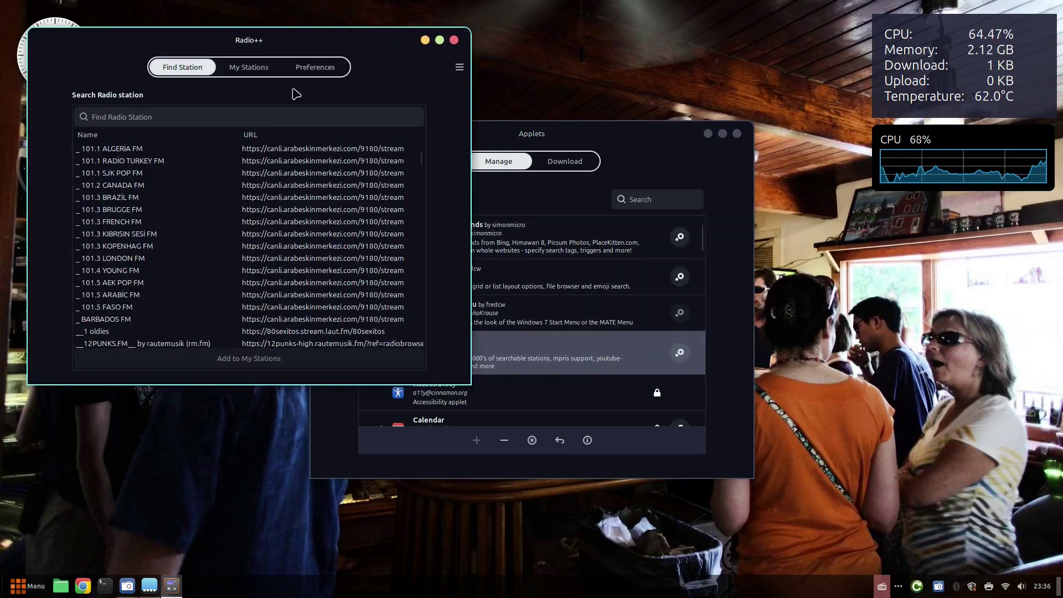
click(201, 115)
text(brit)
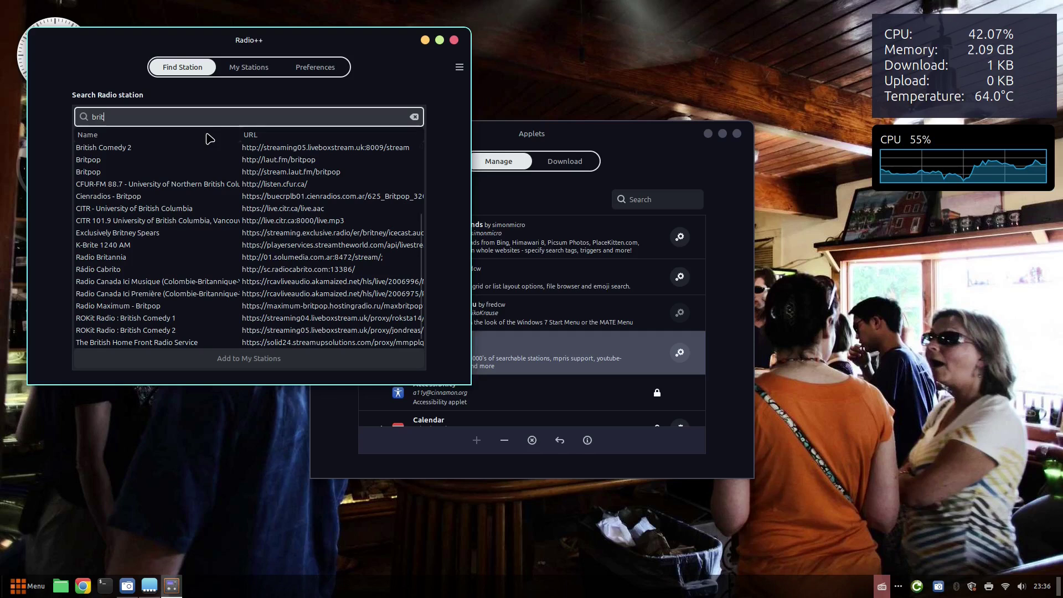
click(114, 160)
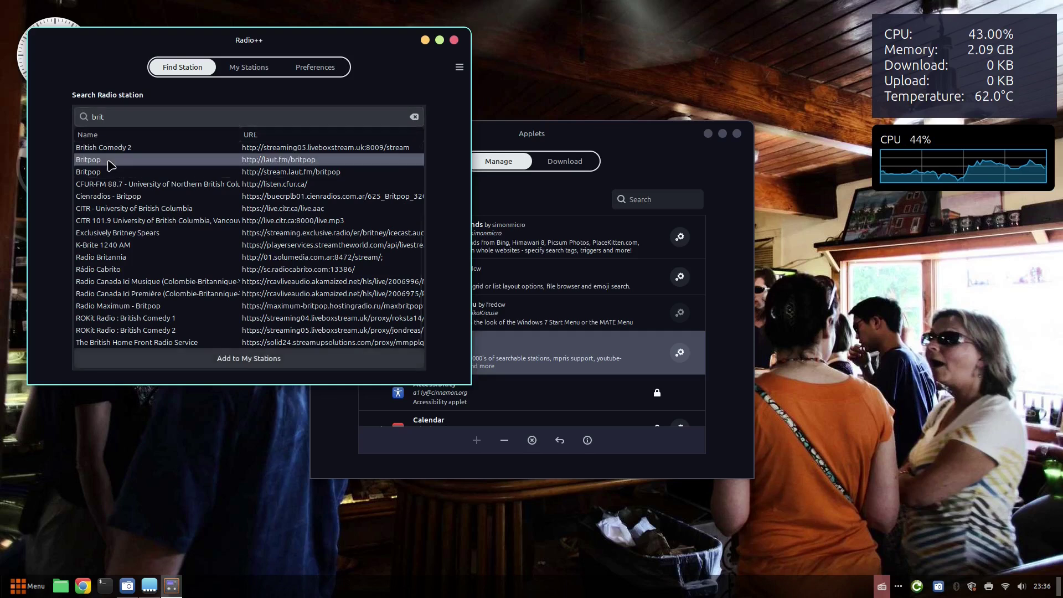
click(275, 359)
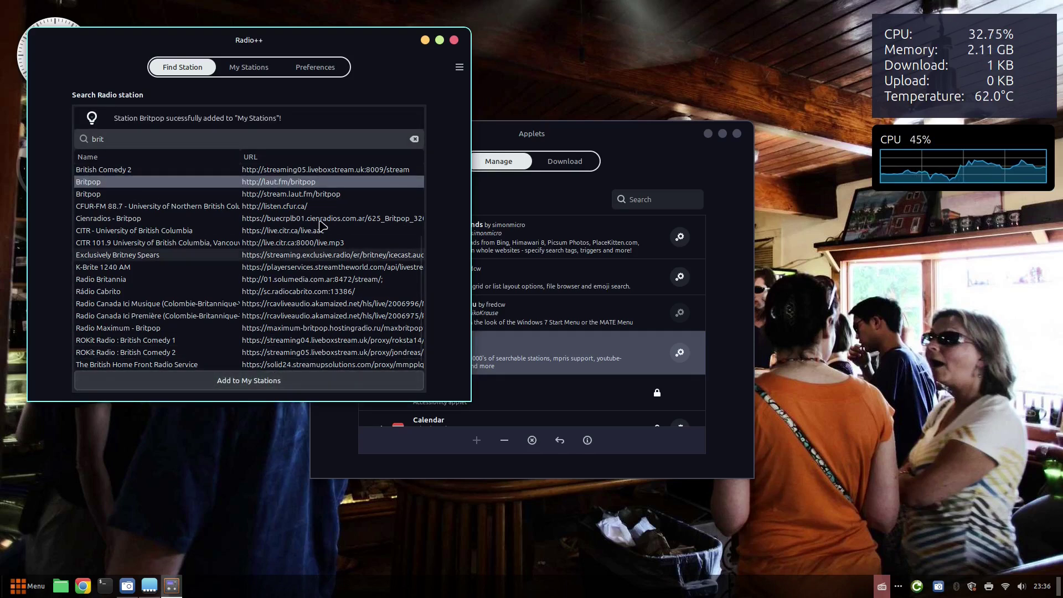
- Remove the Britpop station from the My Stations list
click(248, 68)
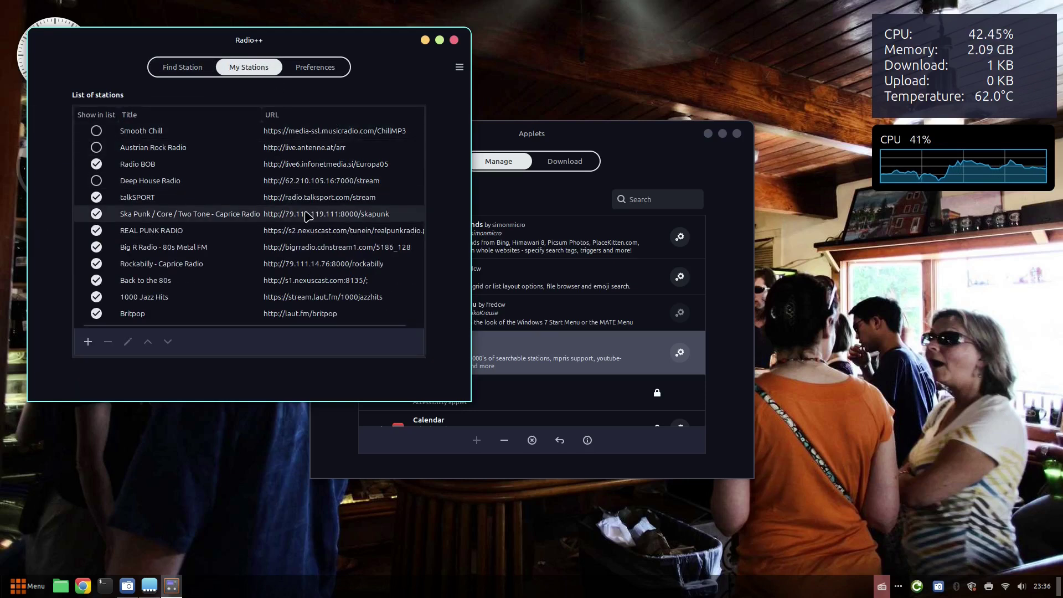
click(149, 318)
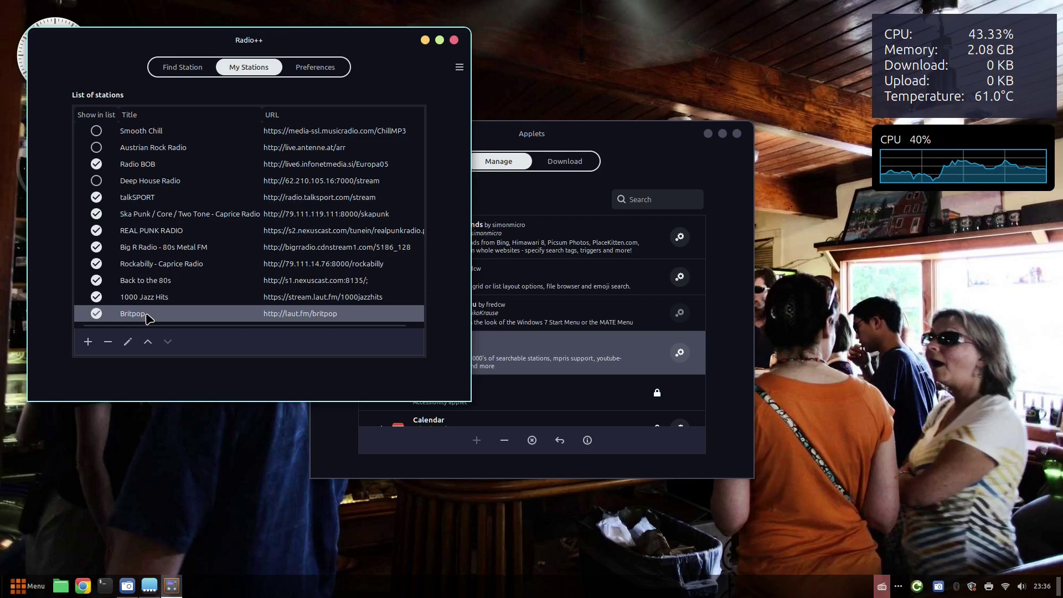
click(109, 342)
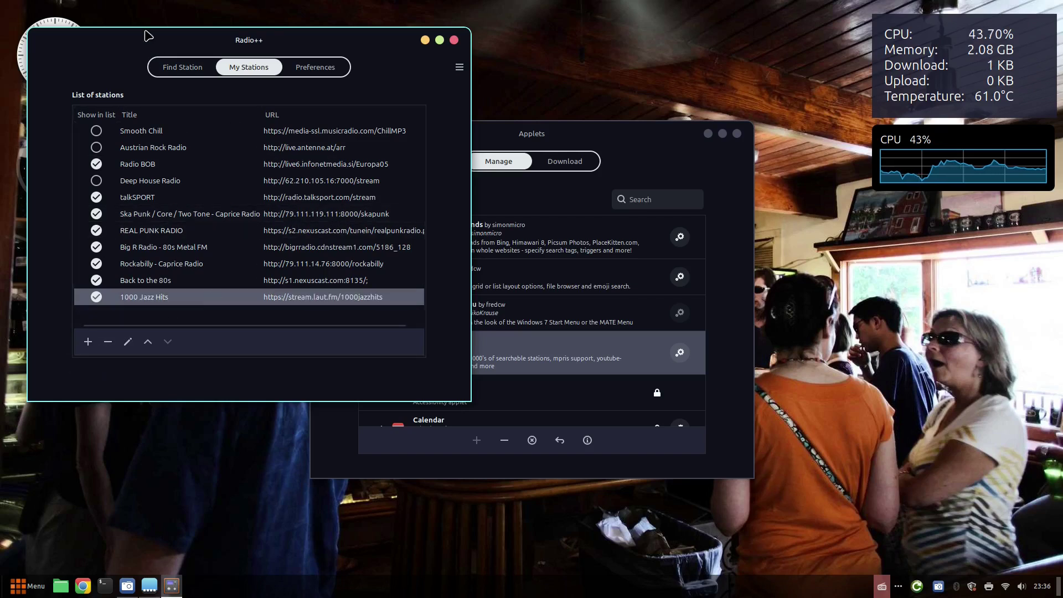
- Add the laut.fm Britpop station to My Stations again and check the station list, including in the Radio++ panel applet
click(186, 77)
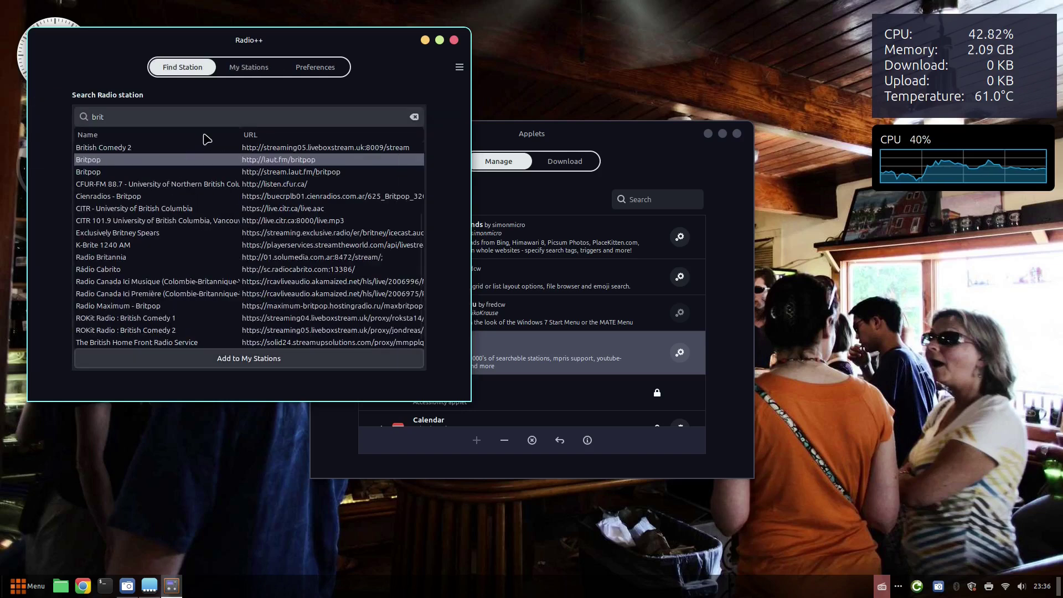
click(253, 360)
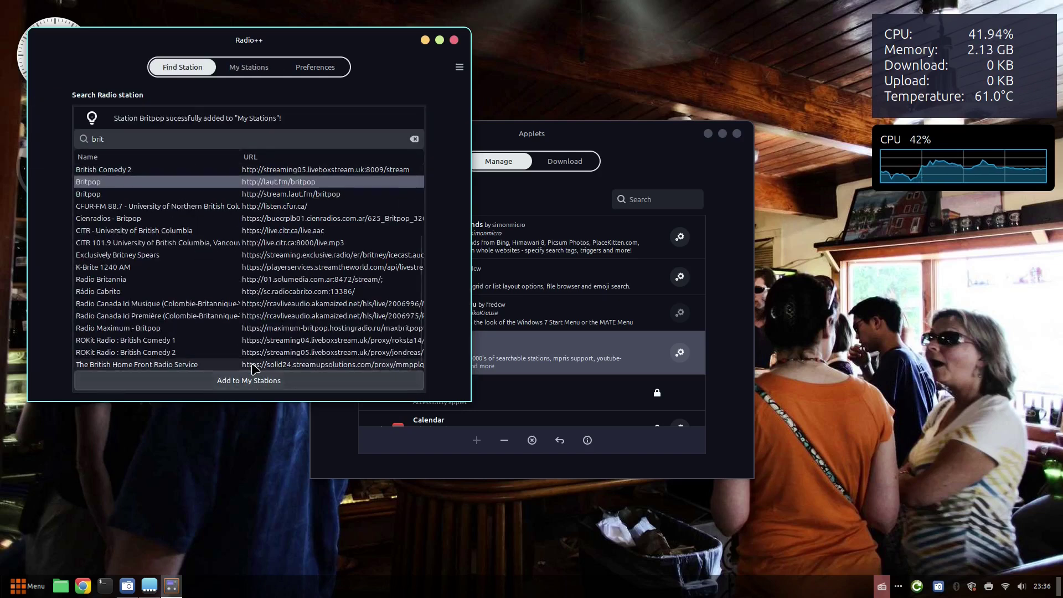
click(249, 67)
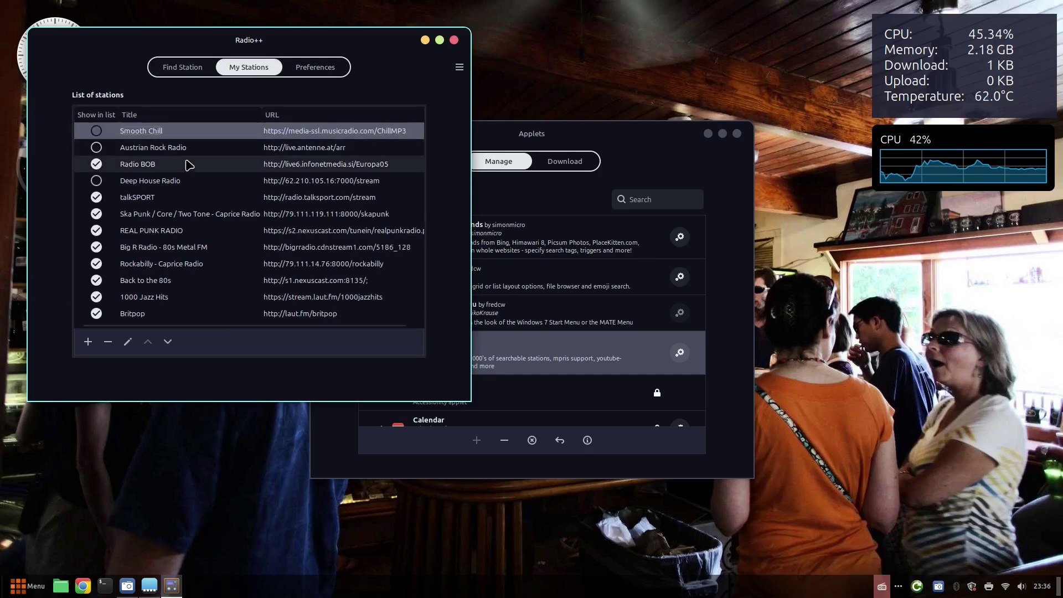
click(884, 589)
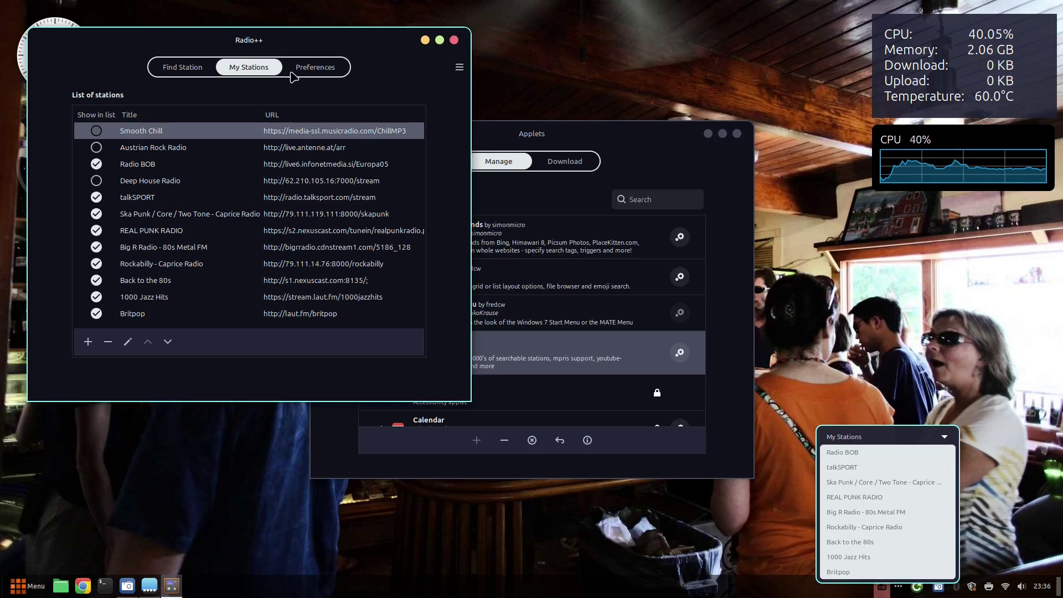
- Review the Radio++ appearance, volume and YouTube download preferences and close the settings window
click(313, 72)
click(314, 73)
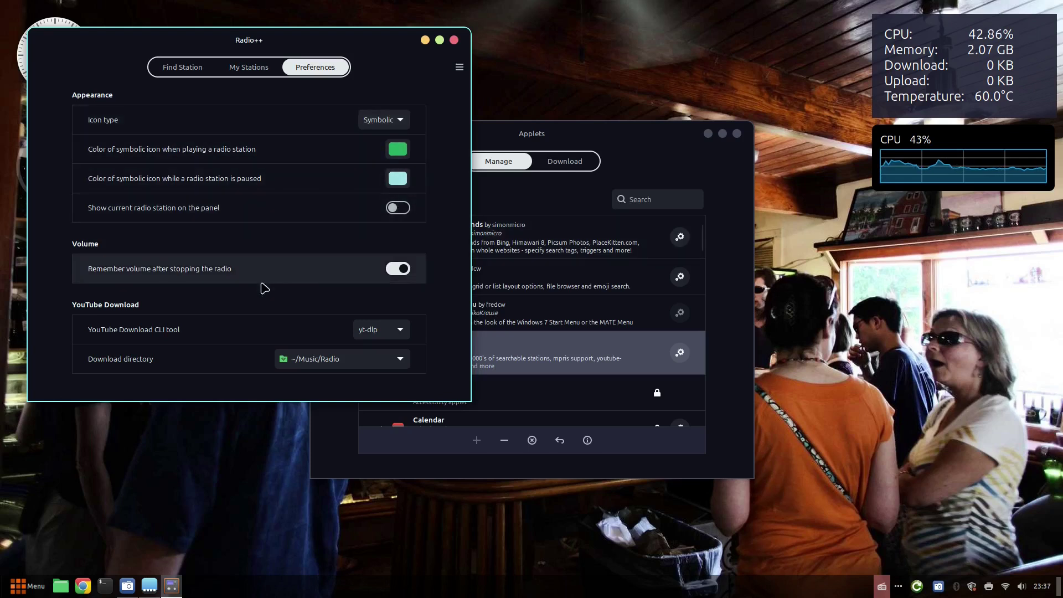
click(454, 41)
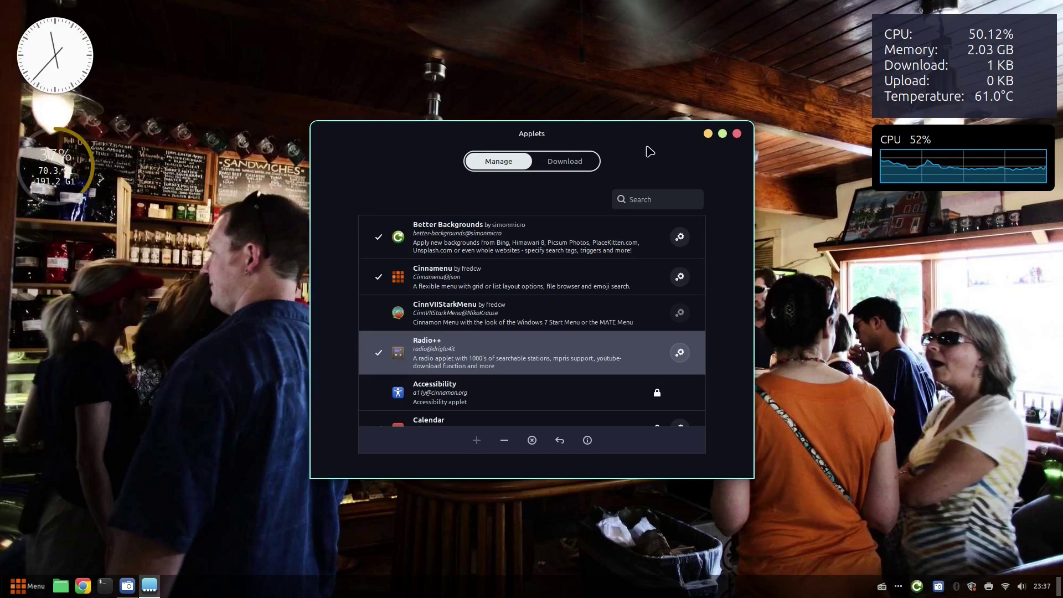
- Browse the downloadable applets, return to the installed ones and select CinnVIIStarkMenu
click(573, 165)
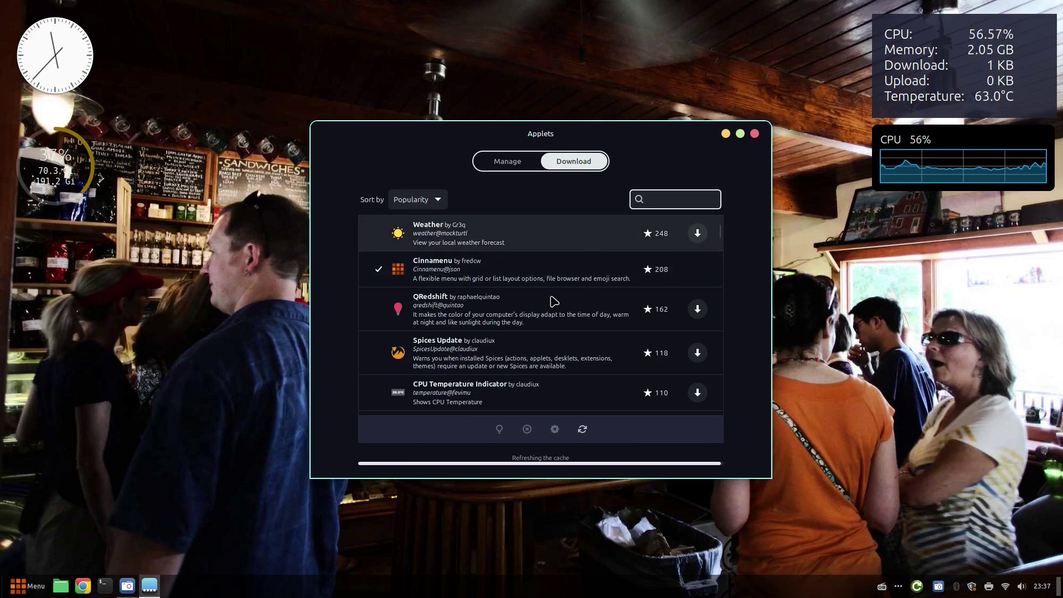
scroll(724, 283, down, 15)
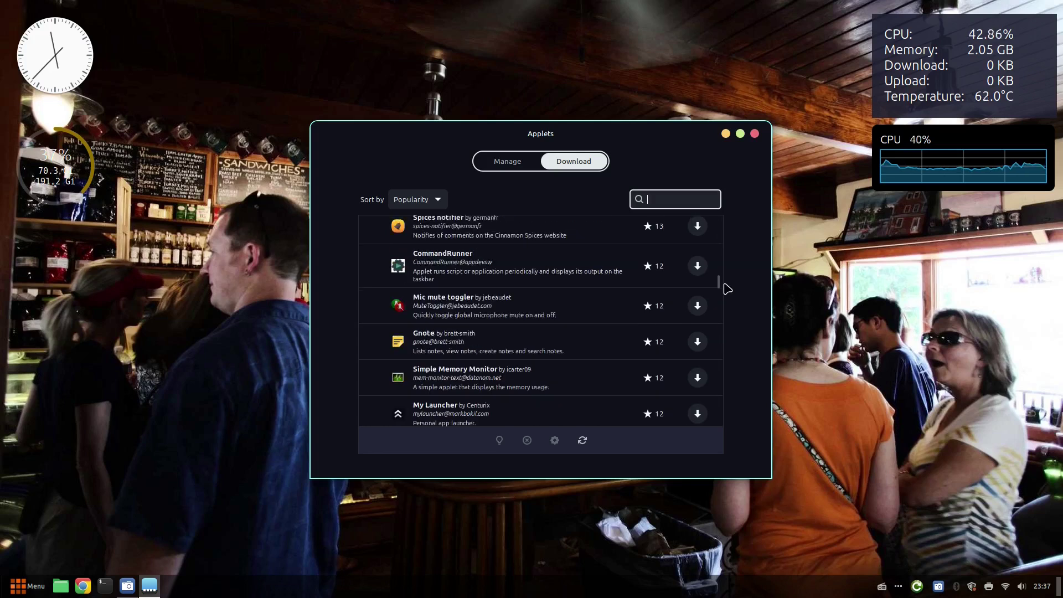
scroll(726, 292, down, 3)
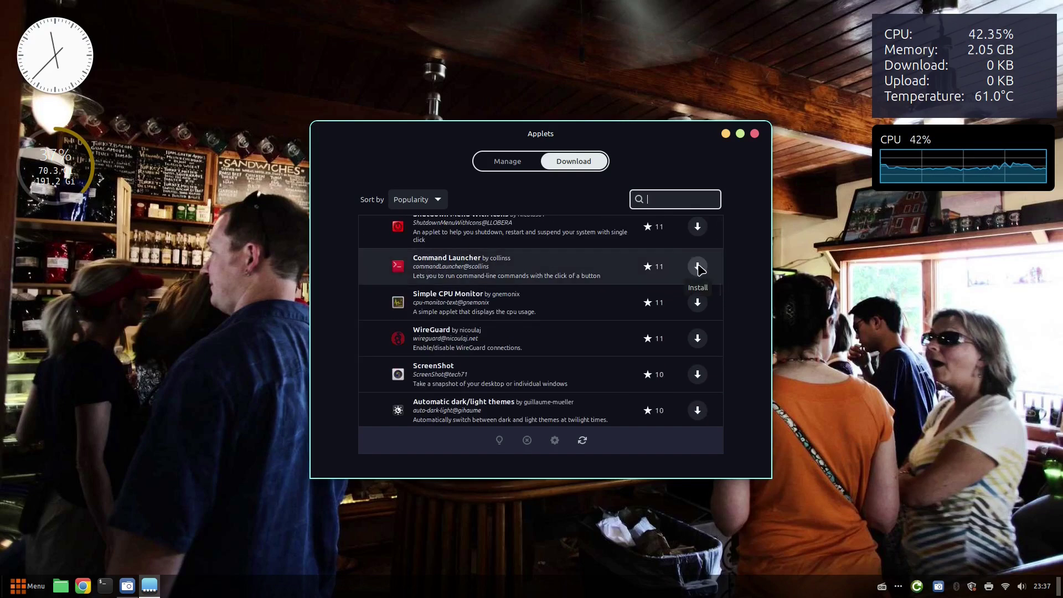
click(520, 162)
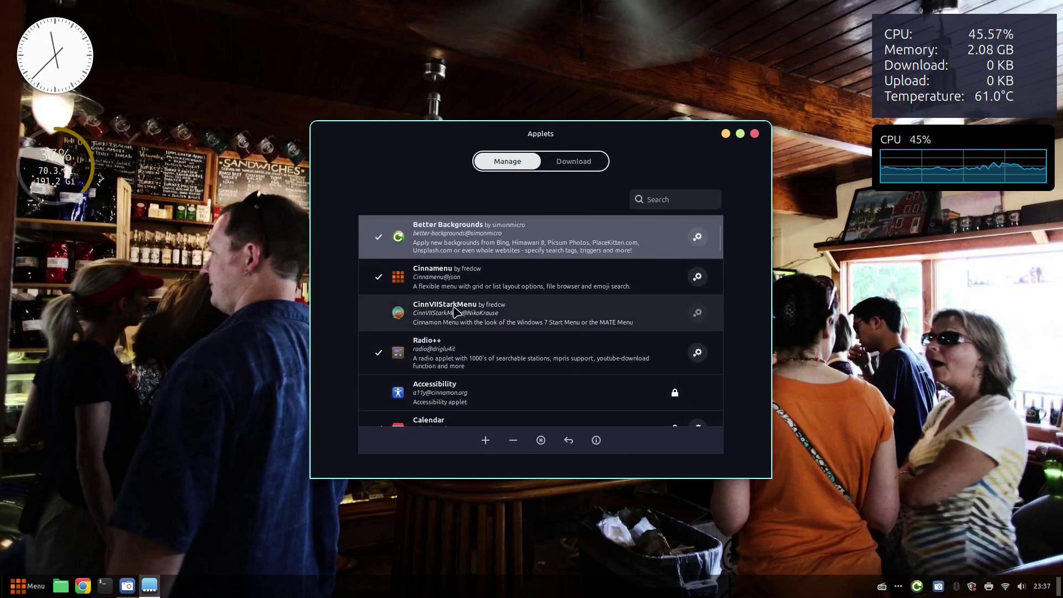
click(471, 312)
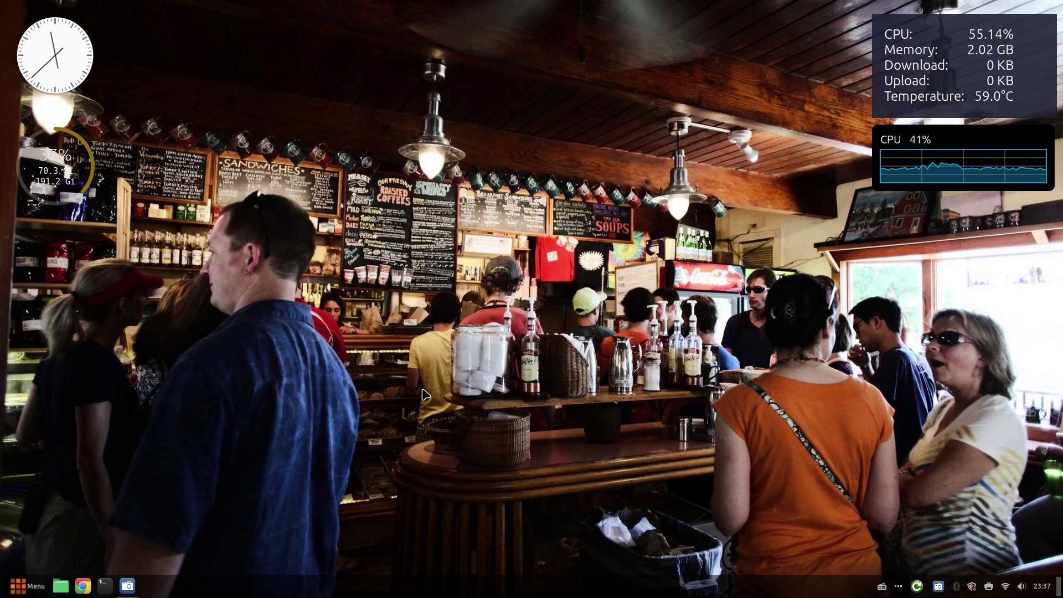
- Switch to the file manager's Home folder and move its window towards the middle of the desktop
drag(353, 109, 519, 132)
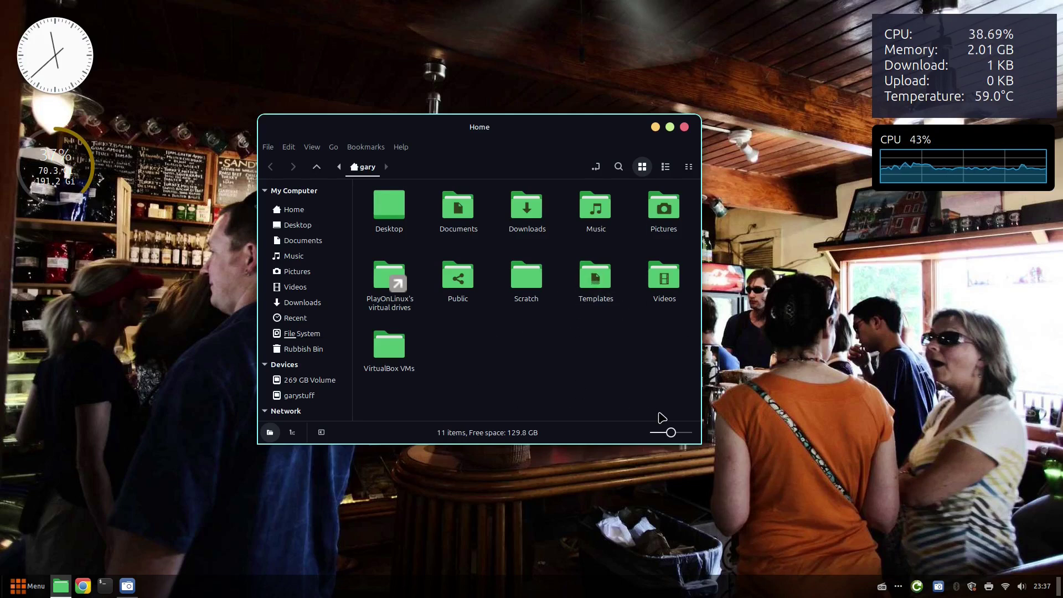
- Demonstrate window transparency by repeatedly lowering and raising the Home window's opacity, and close the file manager window
scroll(662, 418, down, 5)
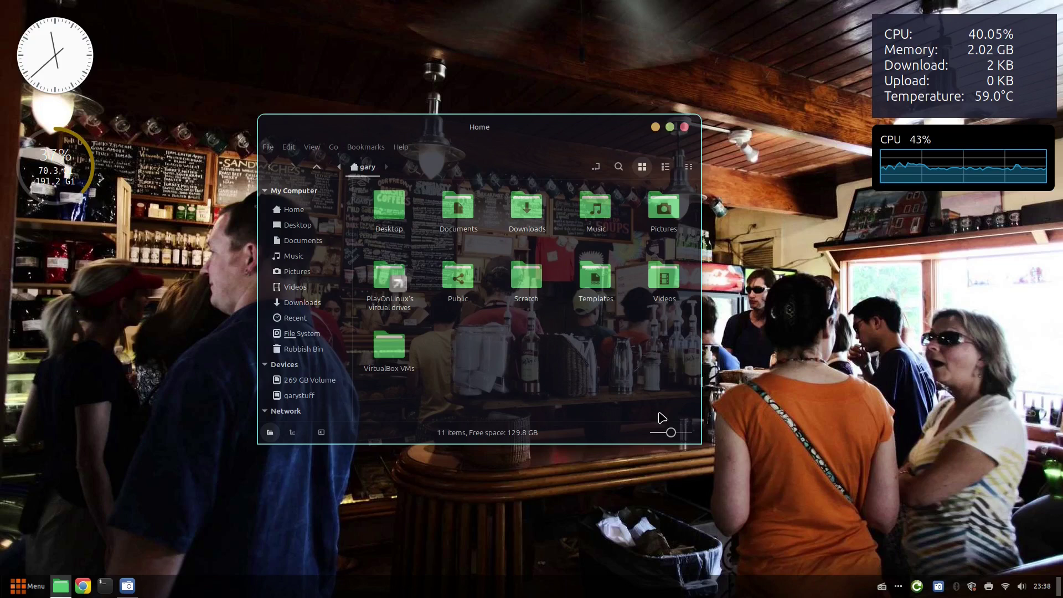
scroll(662, 417, up, 2)
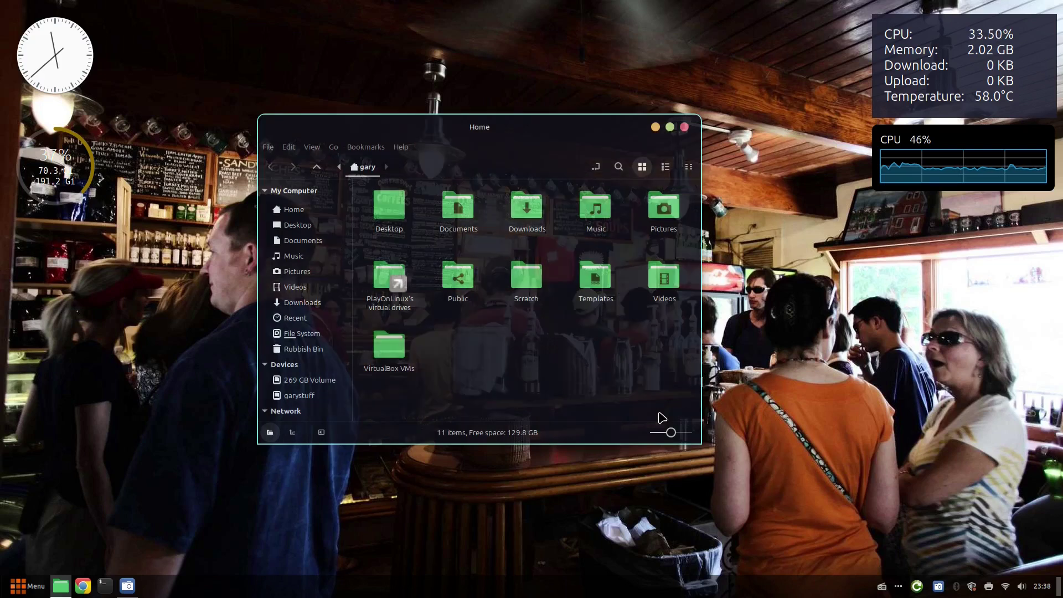
scroll(662, 418, up, 3)
scroll(662, 418, down, 4)
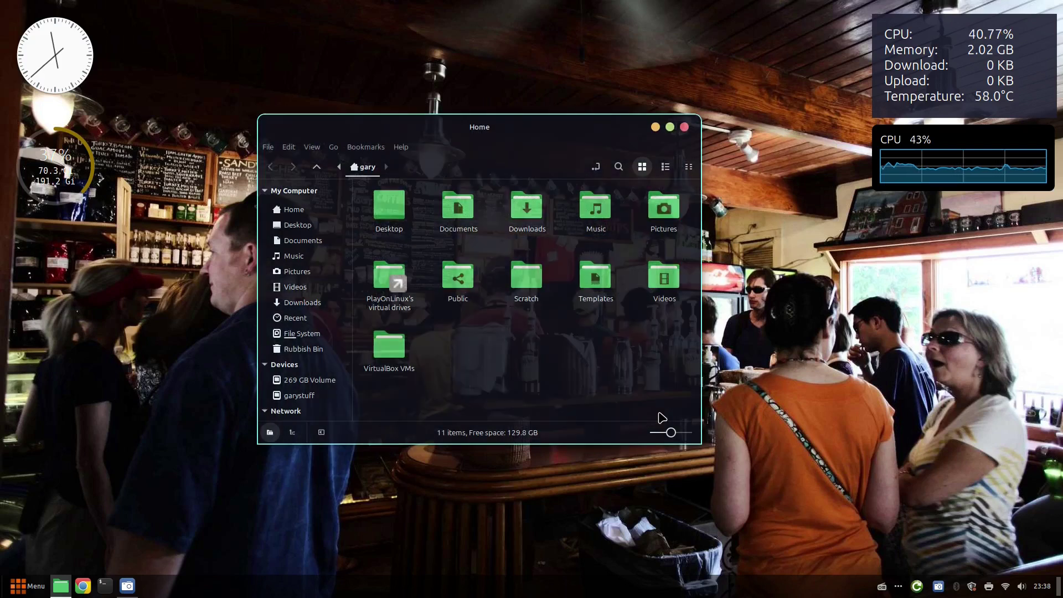
scroll(662, 417, down, 2)
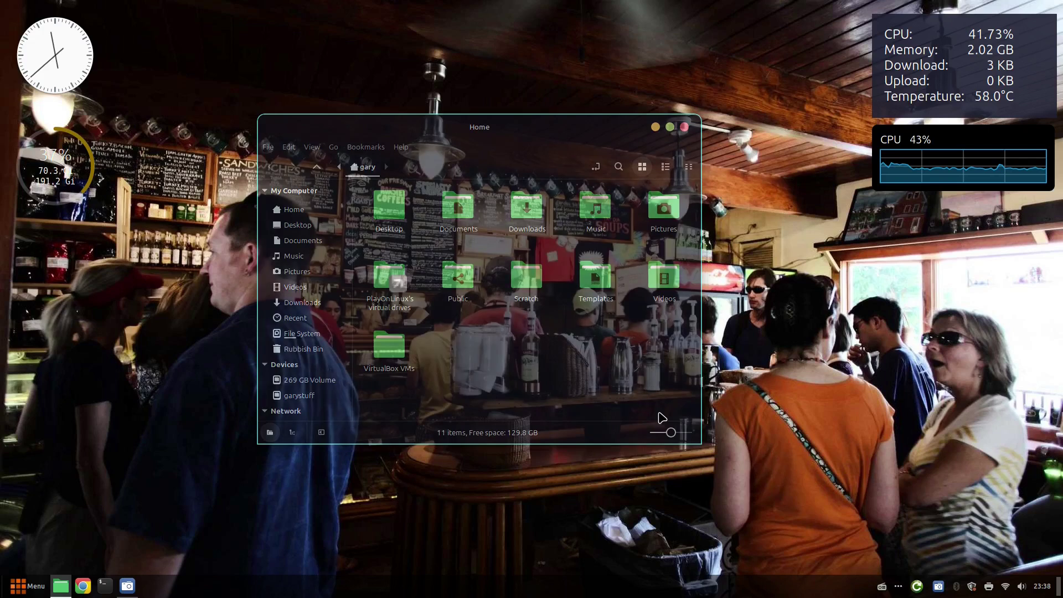
scroll(662, 417, up, 6)
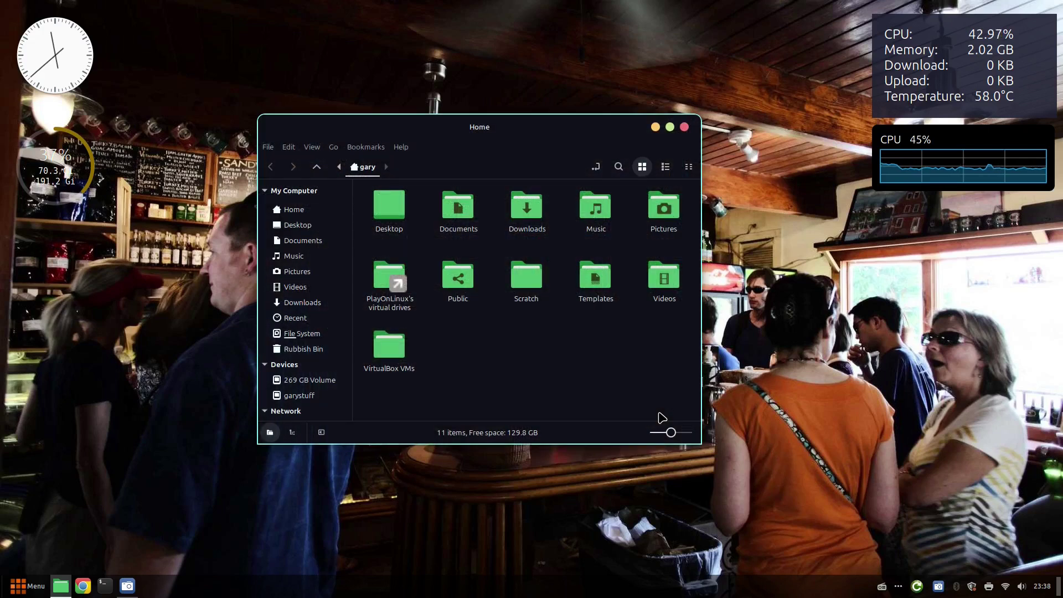
scroll(662, 418, down, 5)
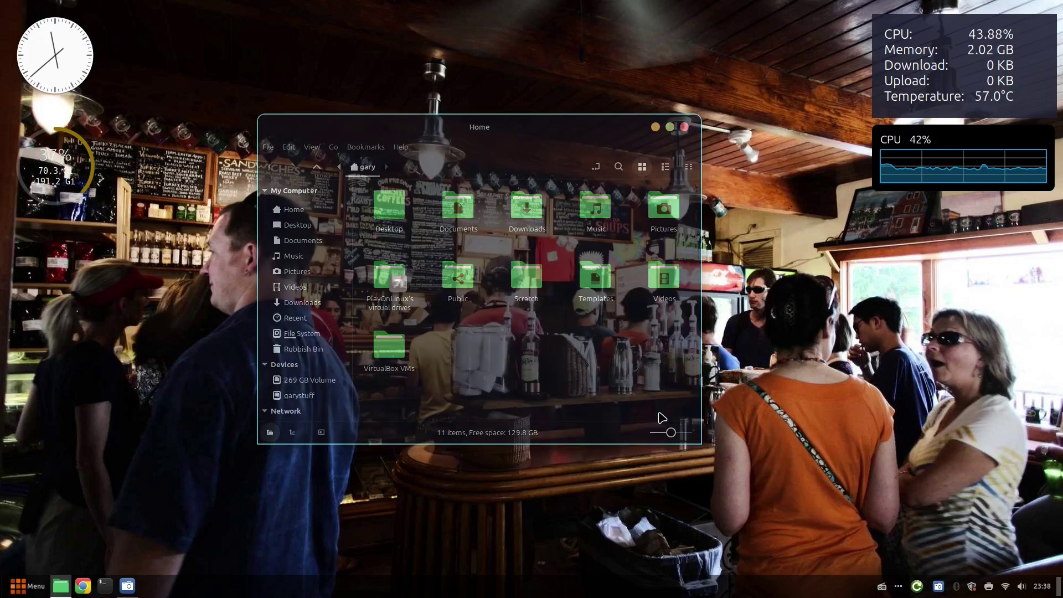
scroll(662, 418, up, 5)
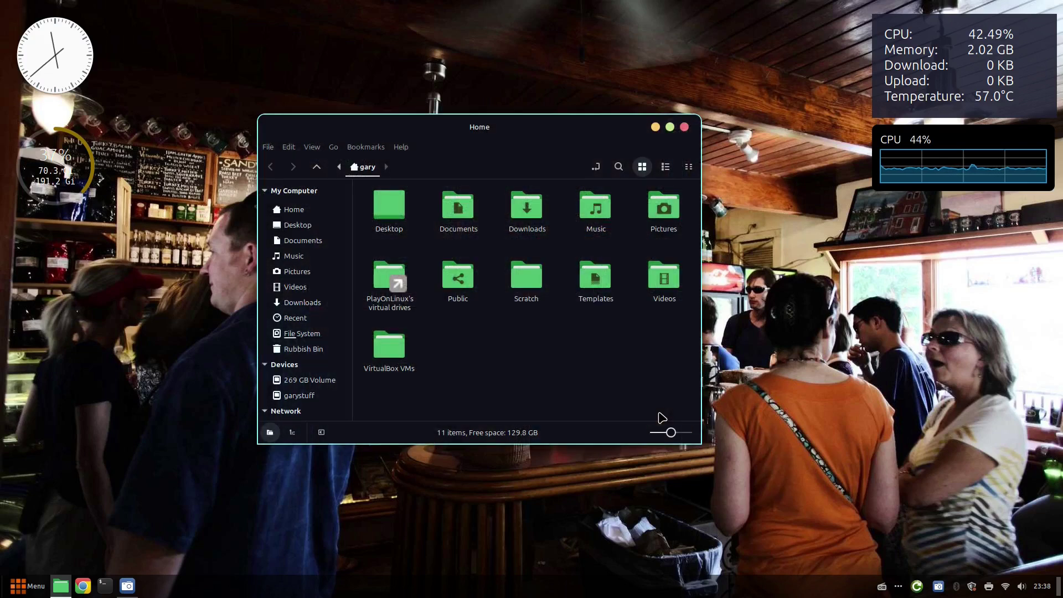
scroll(662, 417, down, 5)
scroll(662, 417, up, 5)
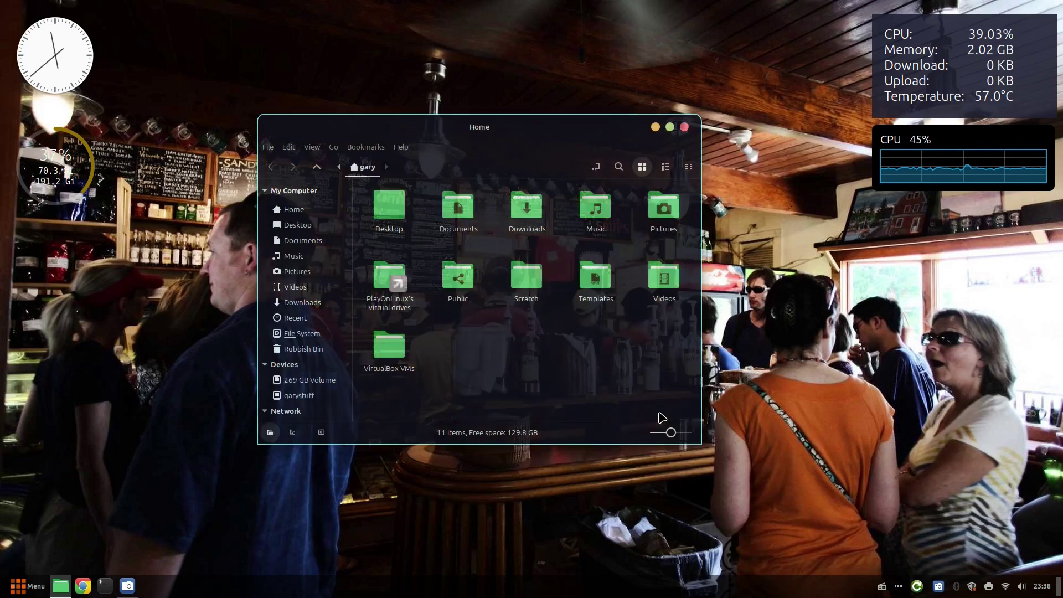
scroll(662, 418, down, 5)
scroll(662, 417, down, 3)
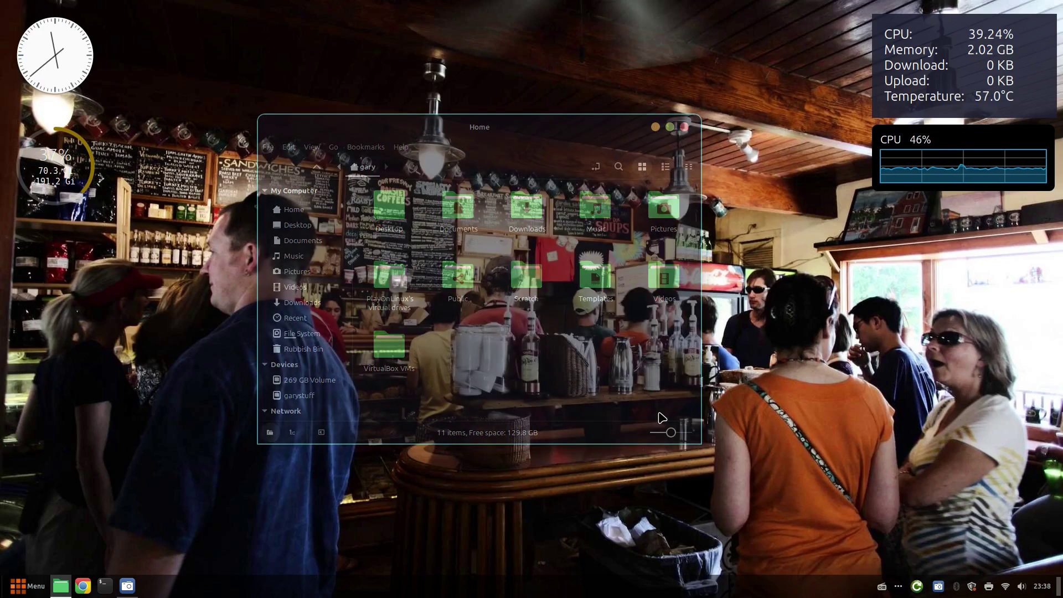
scroll(661, 417, up, 8)
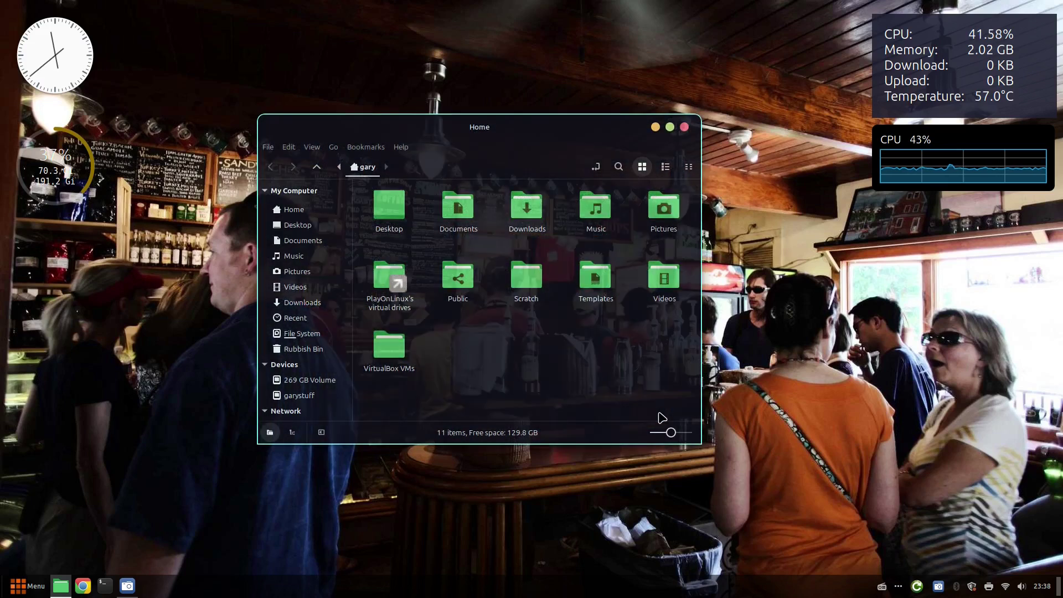
click(685, 128)
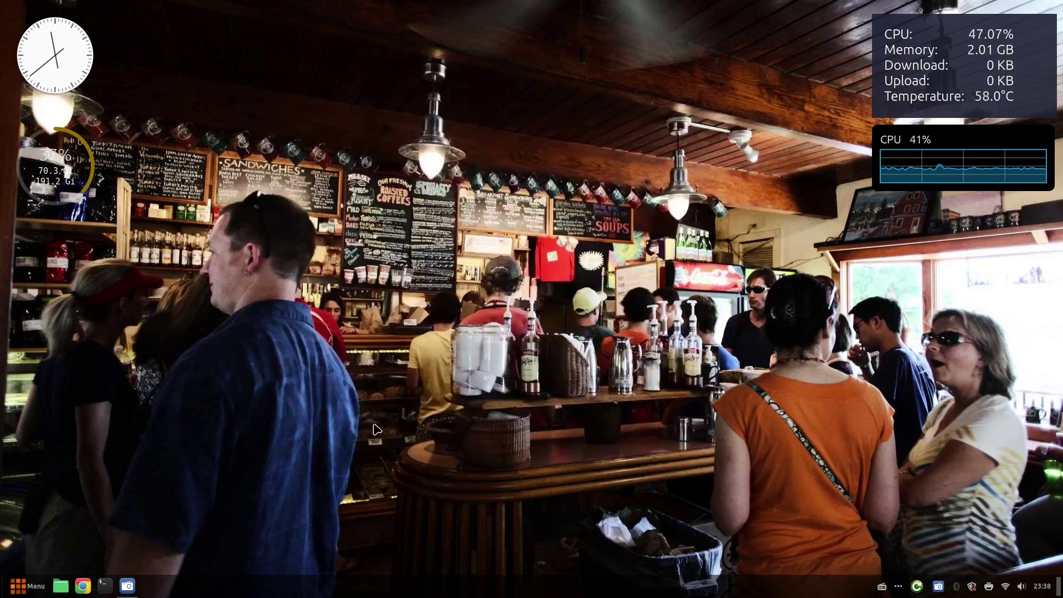
- Search the applications for "key", open the Keyboard settings and show the binding of the Increase opacity shortcut for windows
click(17, 591)
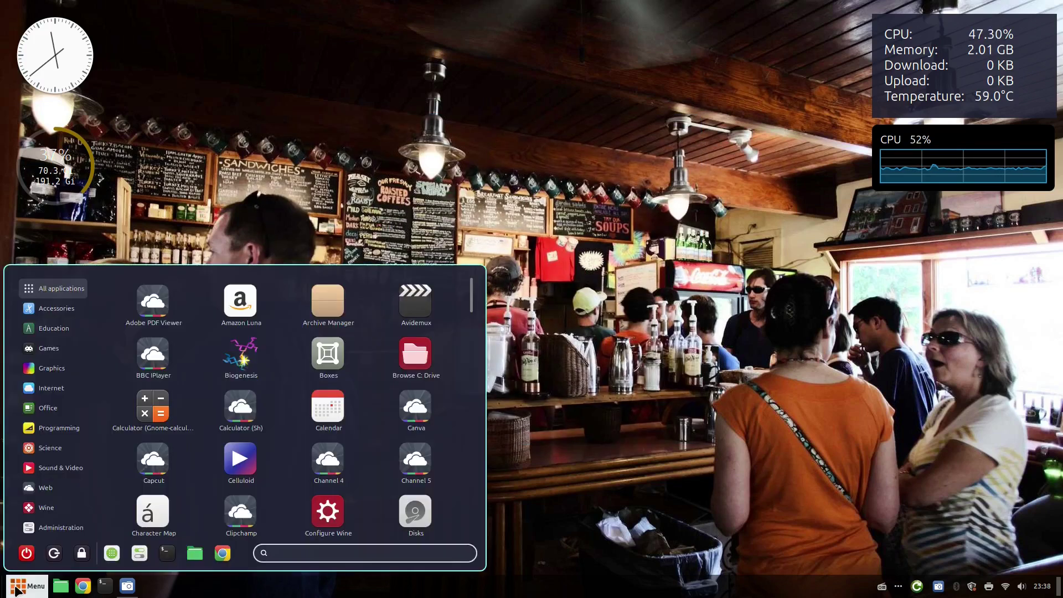
text(key)
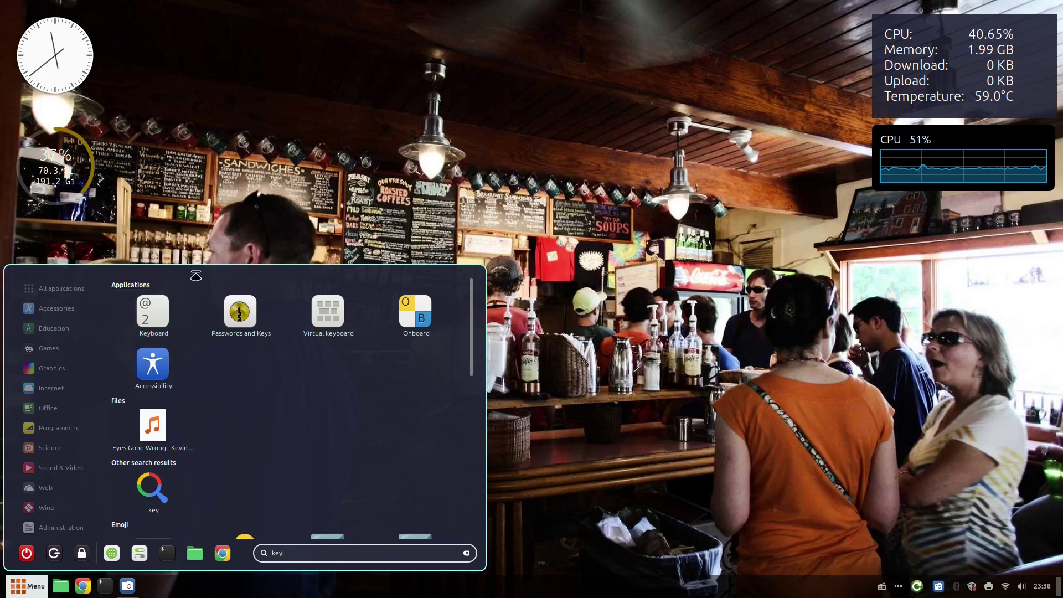
click(157, 323)
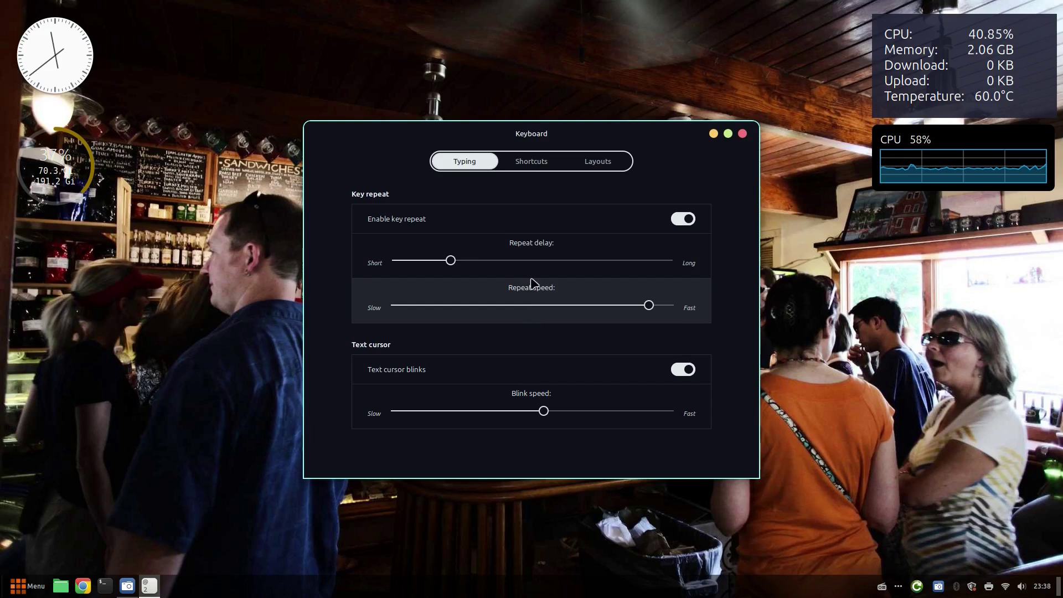
click(530, 162)
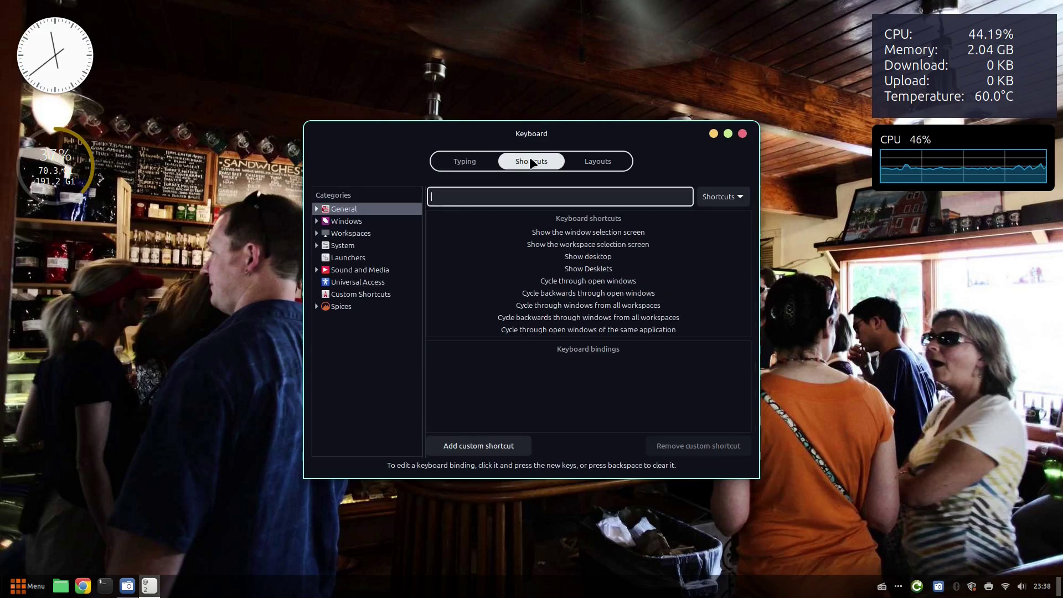
click(346, 221)
scroll(579, 299, down, 5)
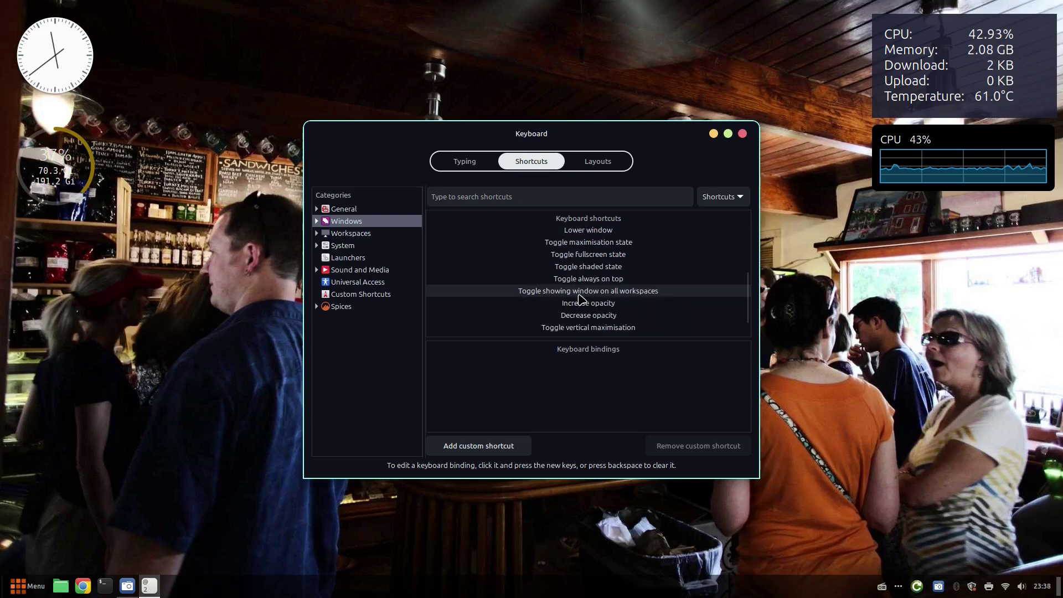
click(611, 306)
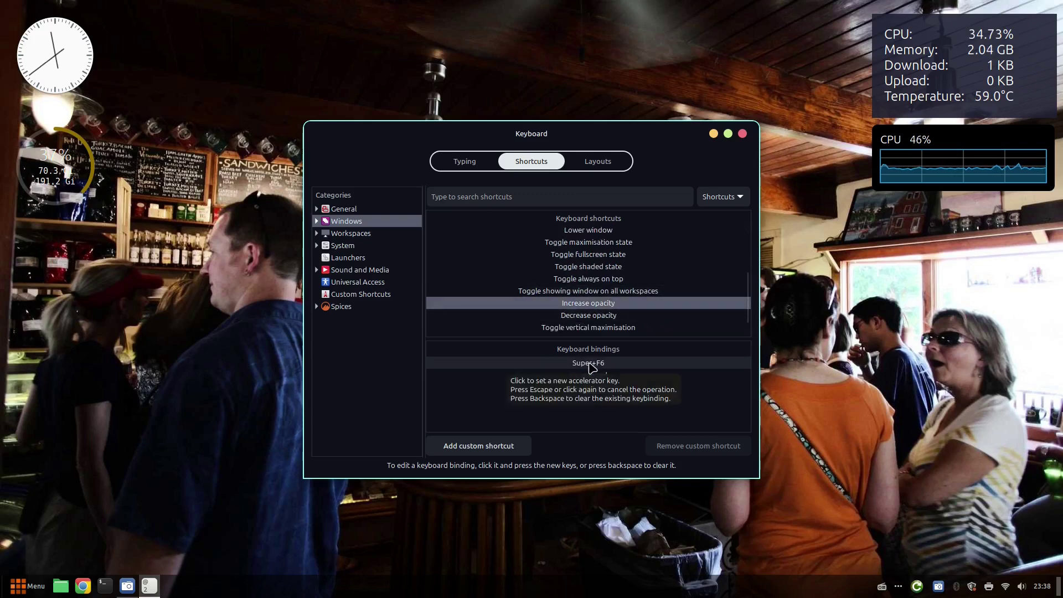
- Set the Decrease opacity shortcut to Super+F8 and the Increase opacity shortcut to Super+F7
click(614, 316)
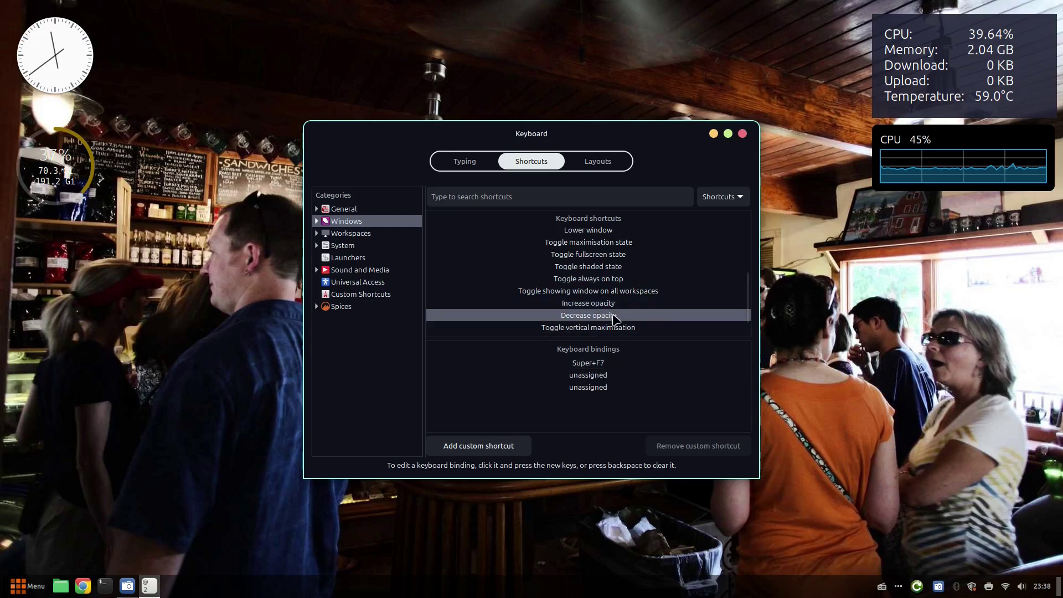
click(599, 364)
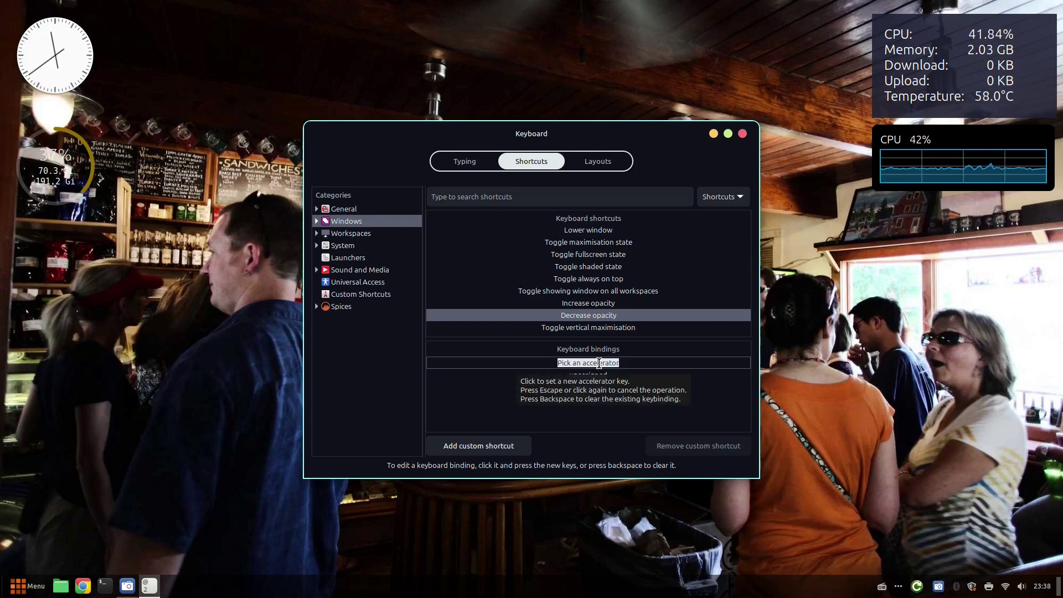
key(super+F8)
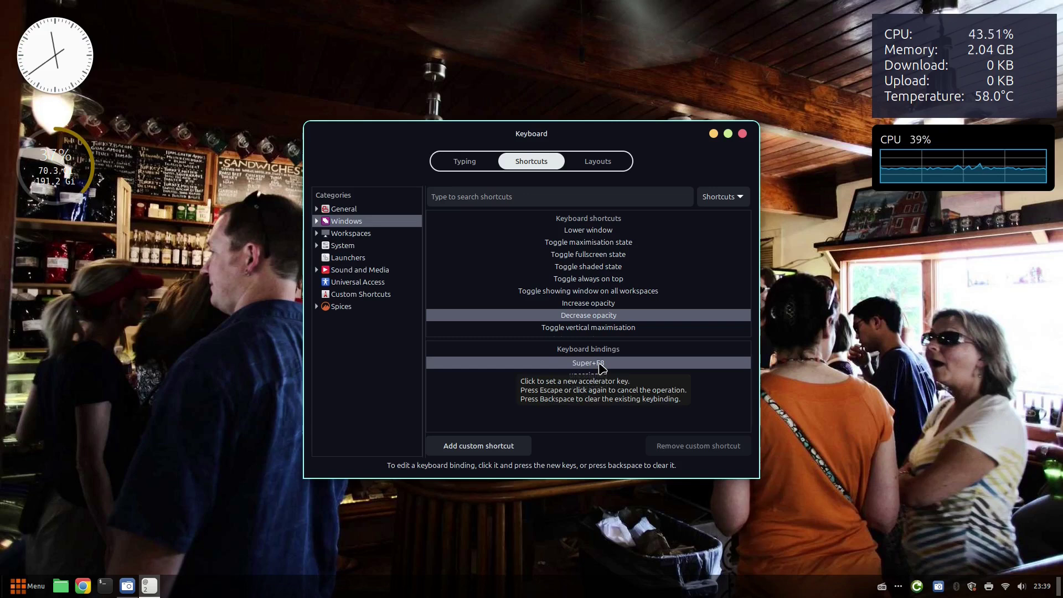
click(601, 303)
click(604, 363)
click(603, 362)
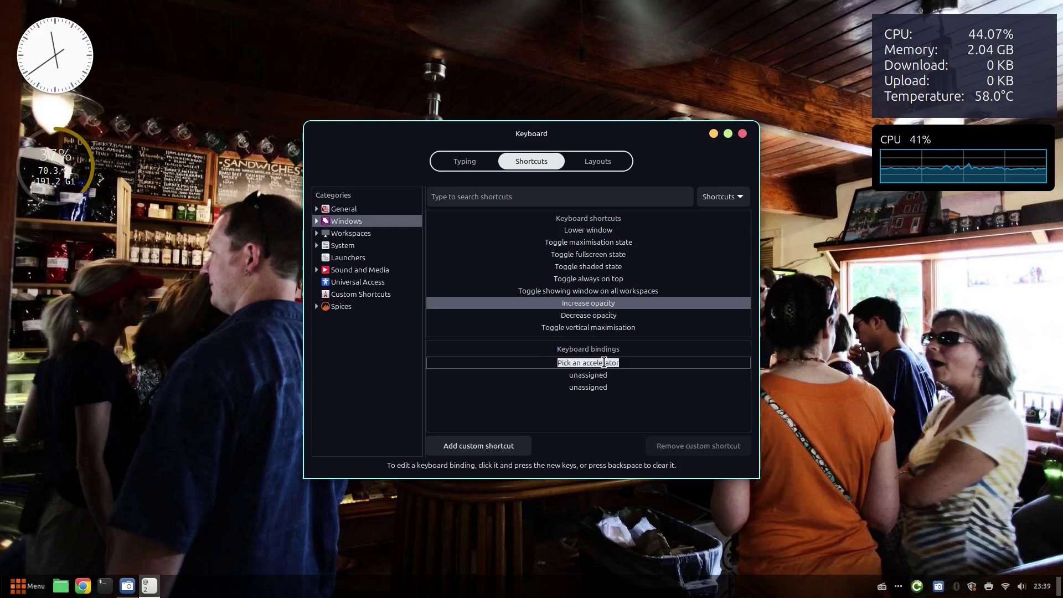
key(super+F7)
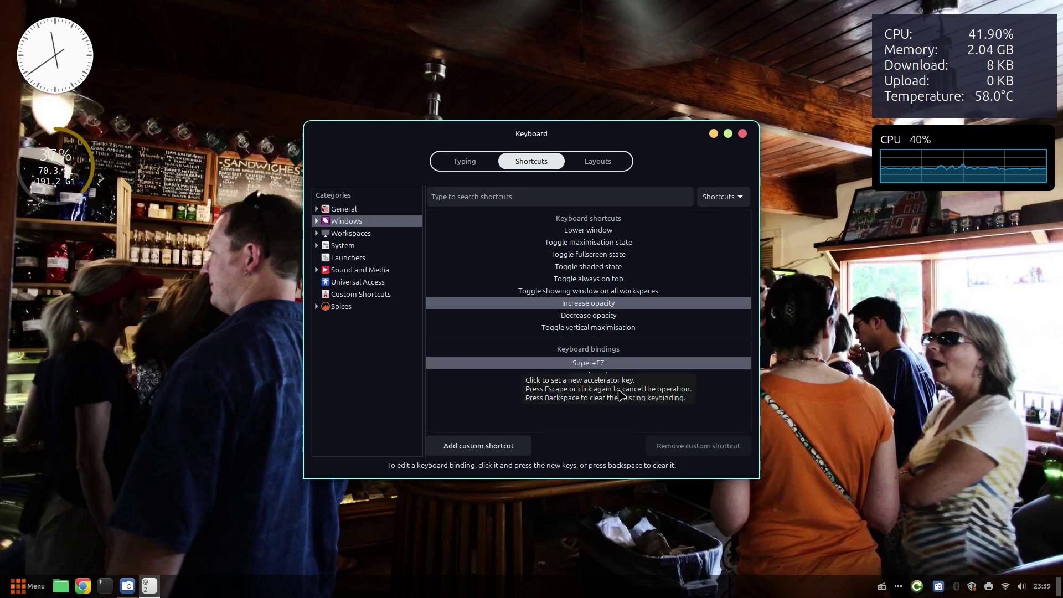
- Test the new opacity shortcuts by lowering and raising the Keyboard window's opacity, and close the window
key(super+F7)
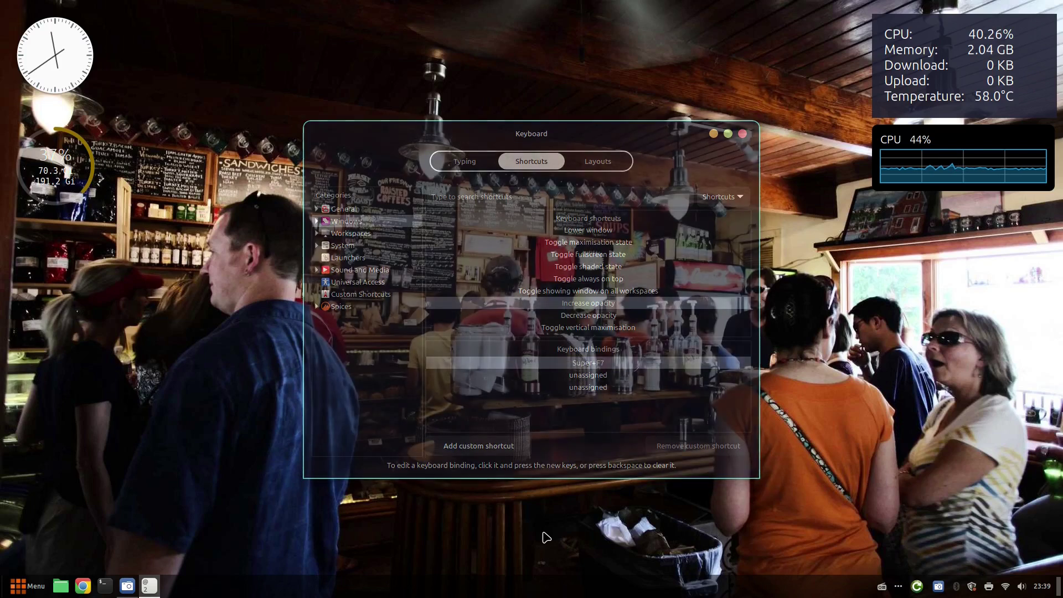
key(super+F7)
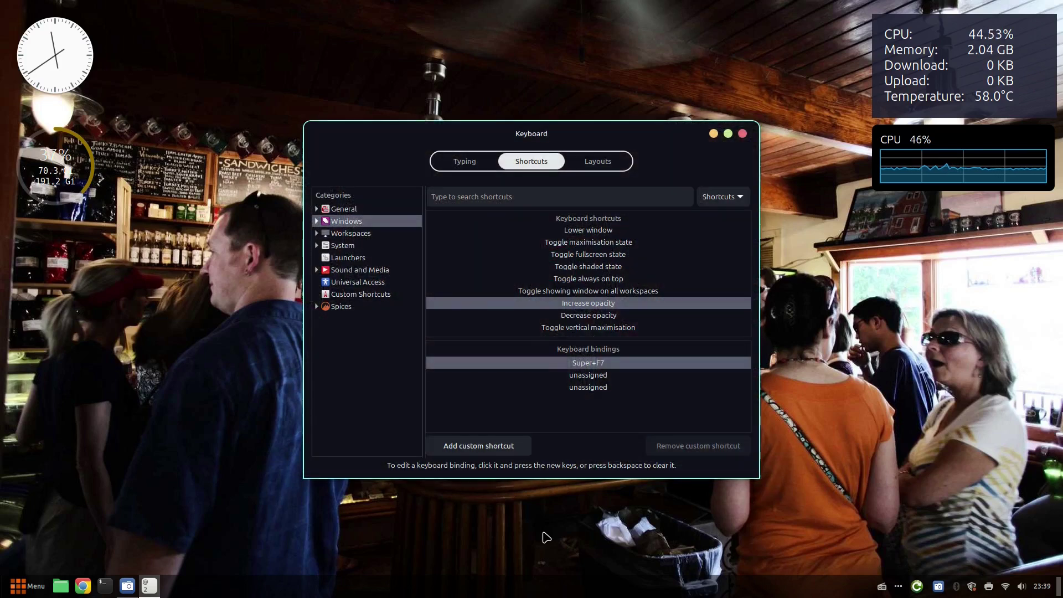
key(super+F6)
key(super+F7)
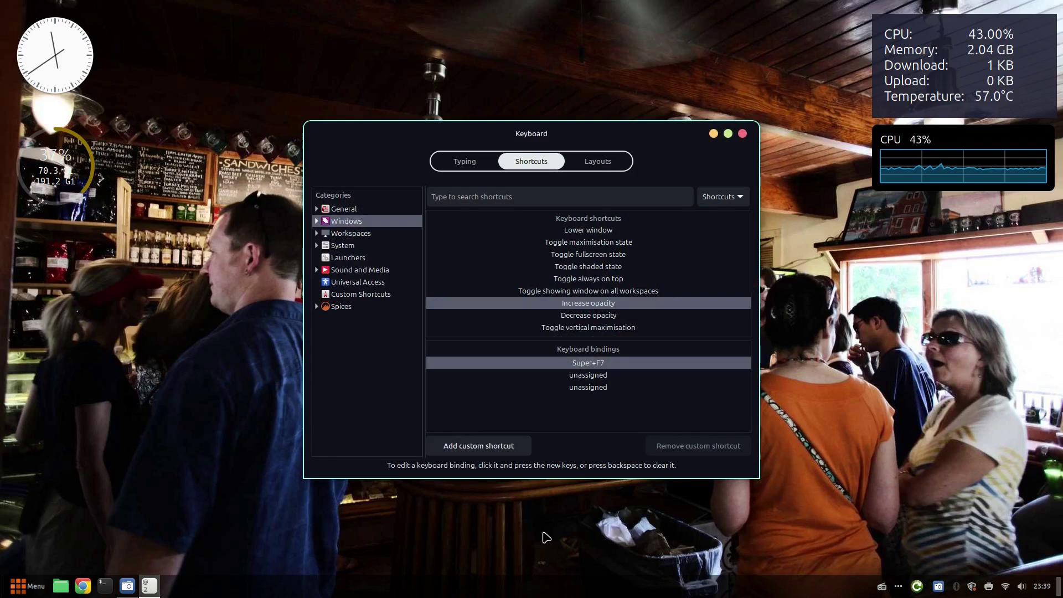
click(743, 138)
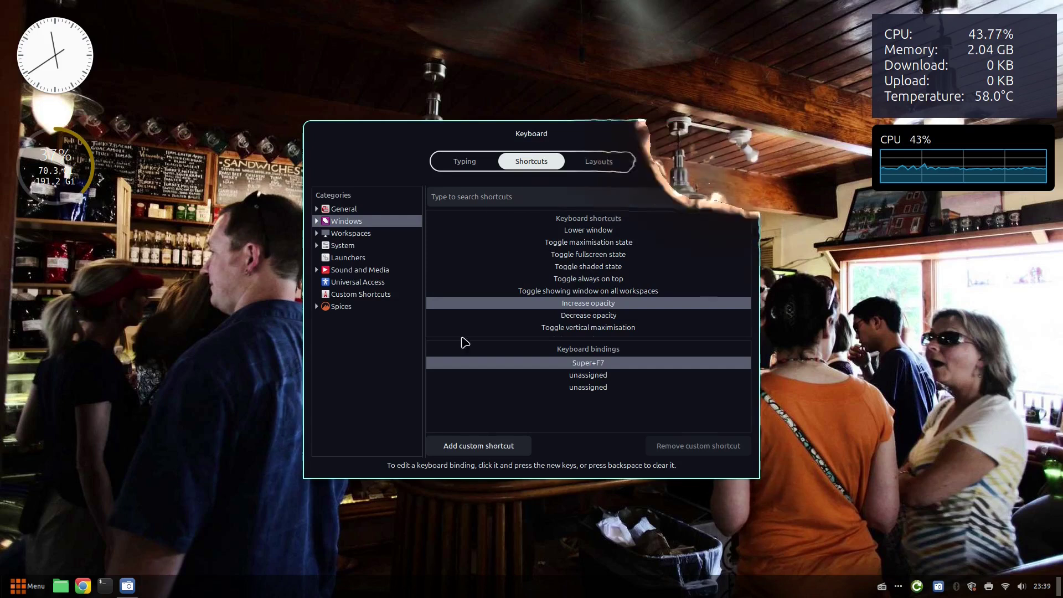